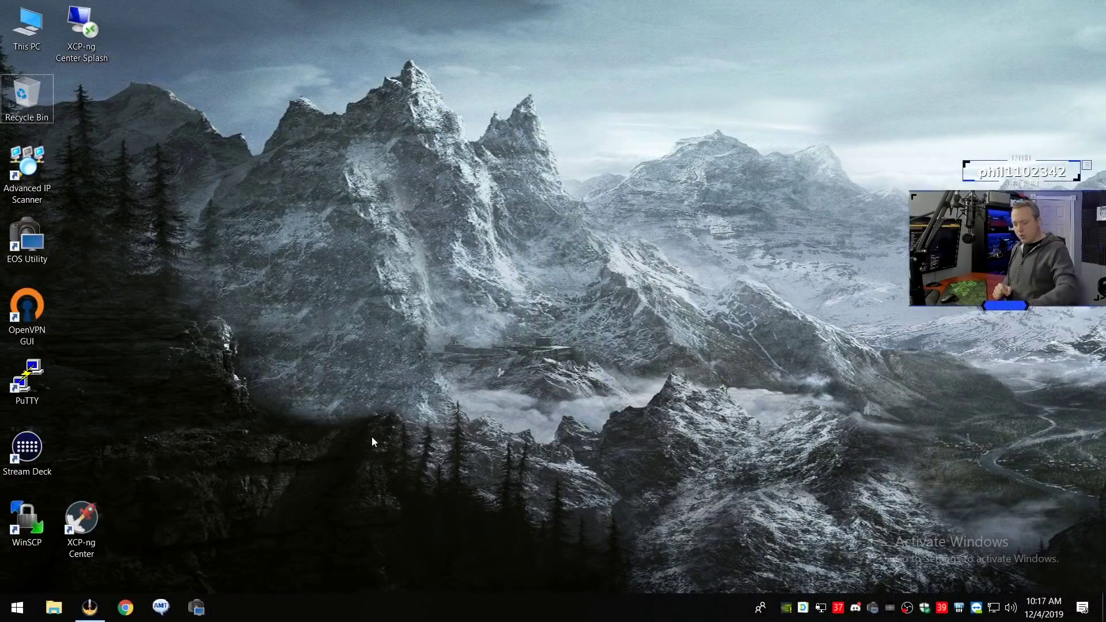
Open the Run box and Task Manager, try File > Run new task, then dismiss it and close Task Manager.
key("super+r")
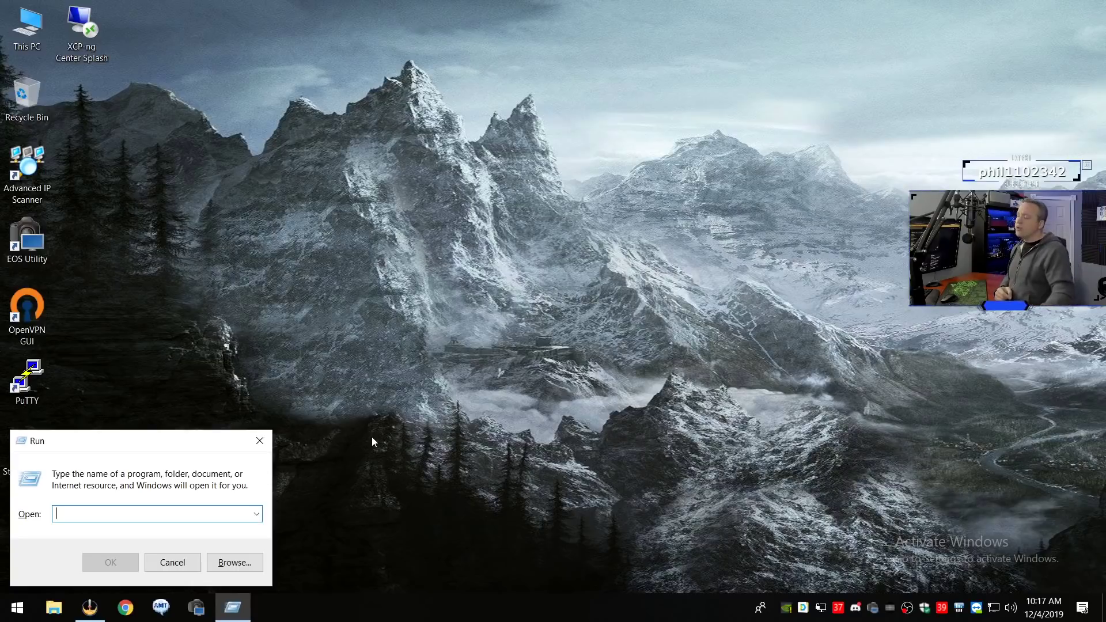
key("ctrl+shift+Escape")
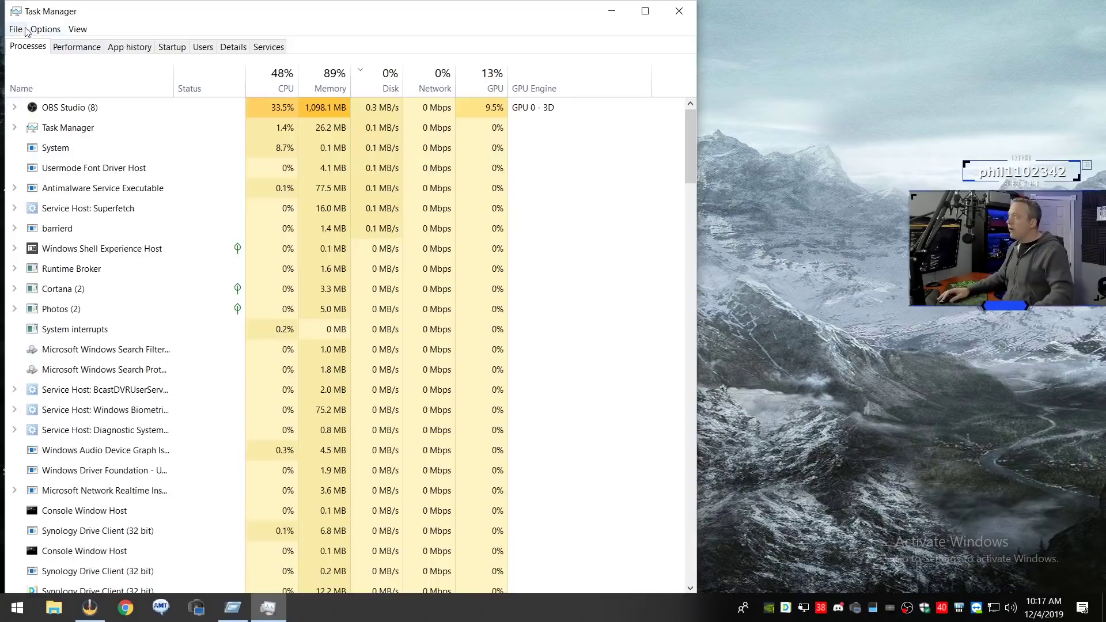
left_click(16, 29)
left_click(43, 46)
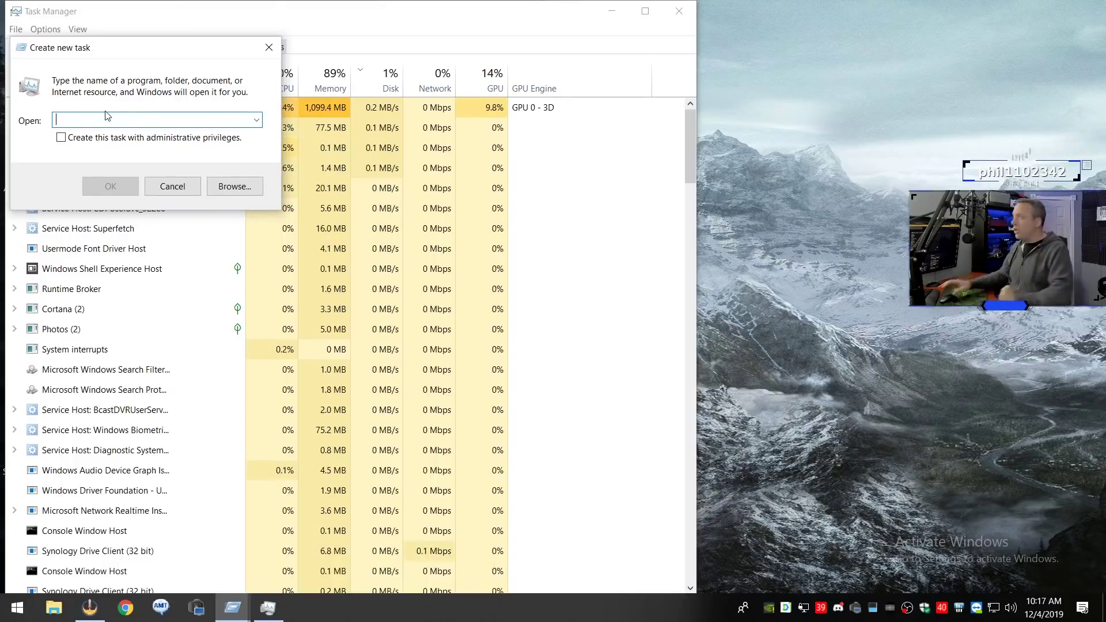
left_click(268, 48)
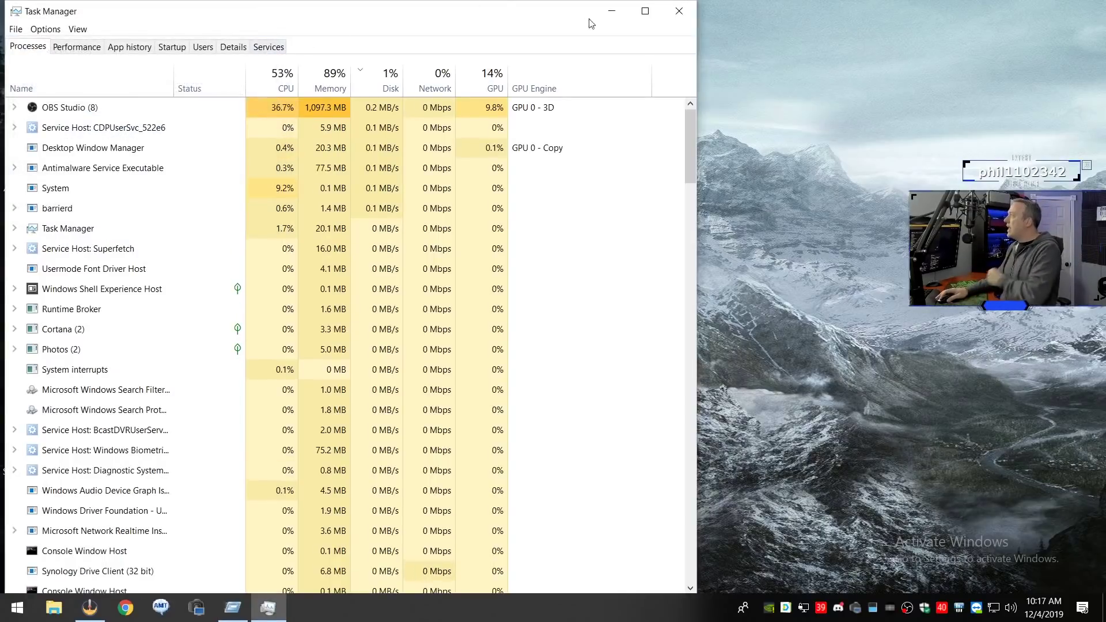
left_click(680, 12)
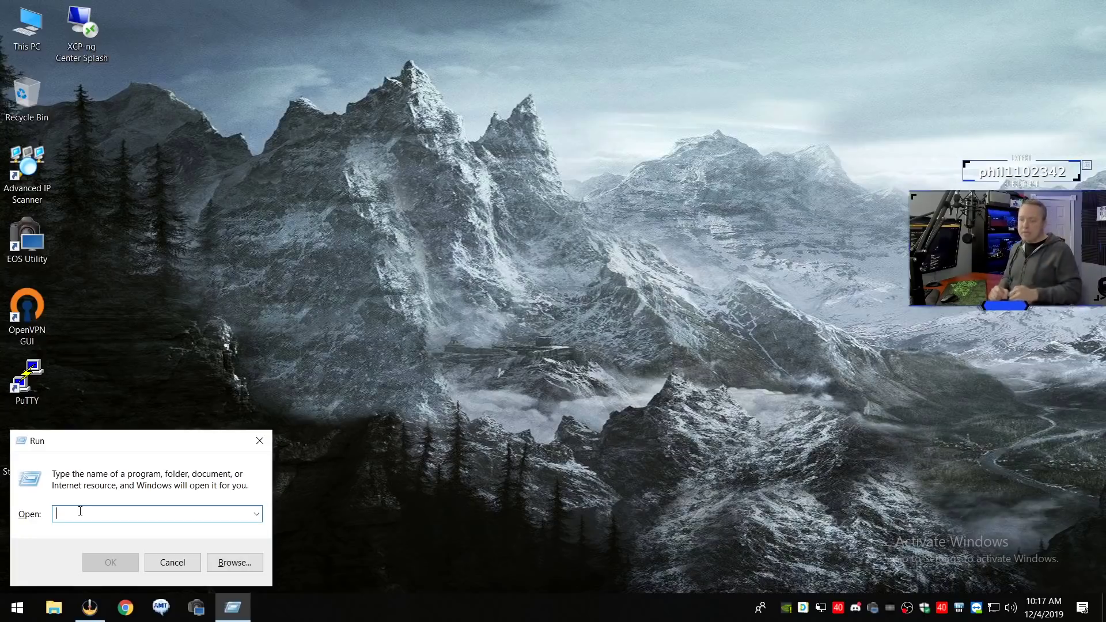
Run ncpa.cpl to view the Ethernet and Ethernet 3 adapters, then close Network Connections.
type("ncpa.cpl")
key("Return")
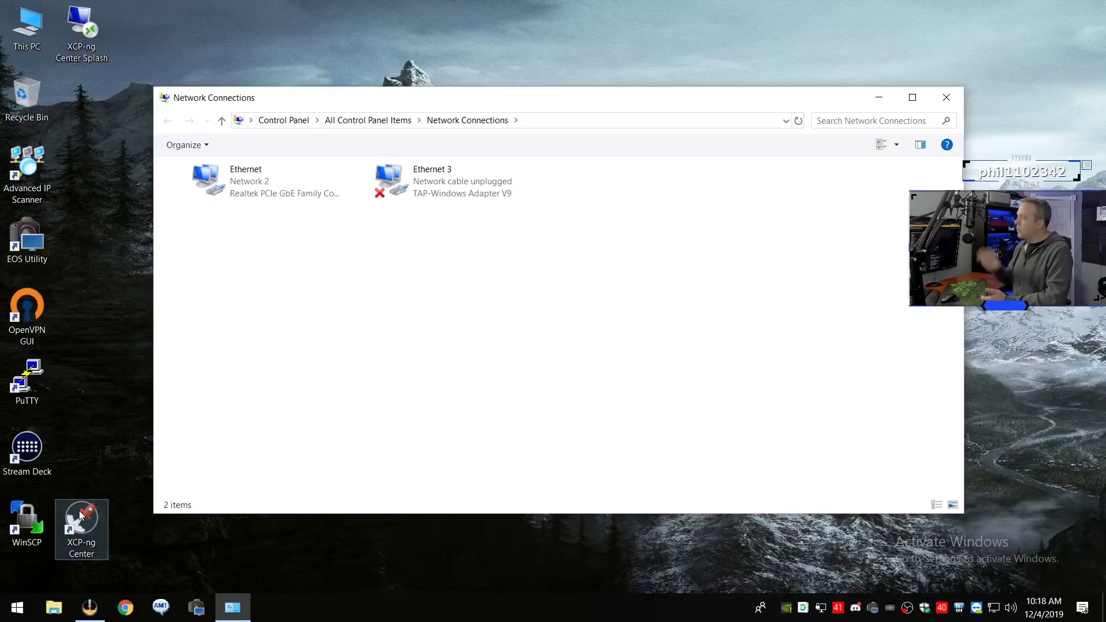
left_click(952, 98)
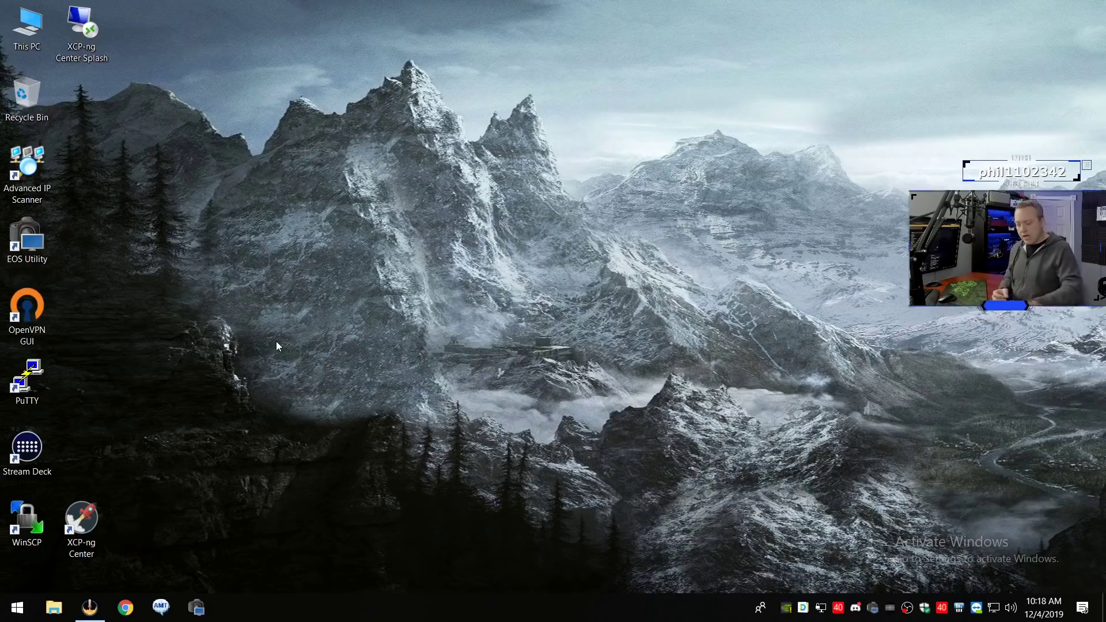
Open Programs and Features by running appwiz.cpl from the Run box.
key("super+r")
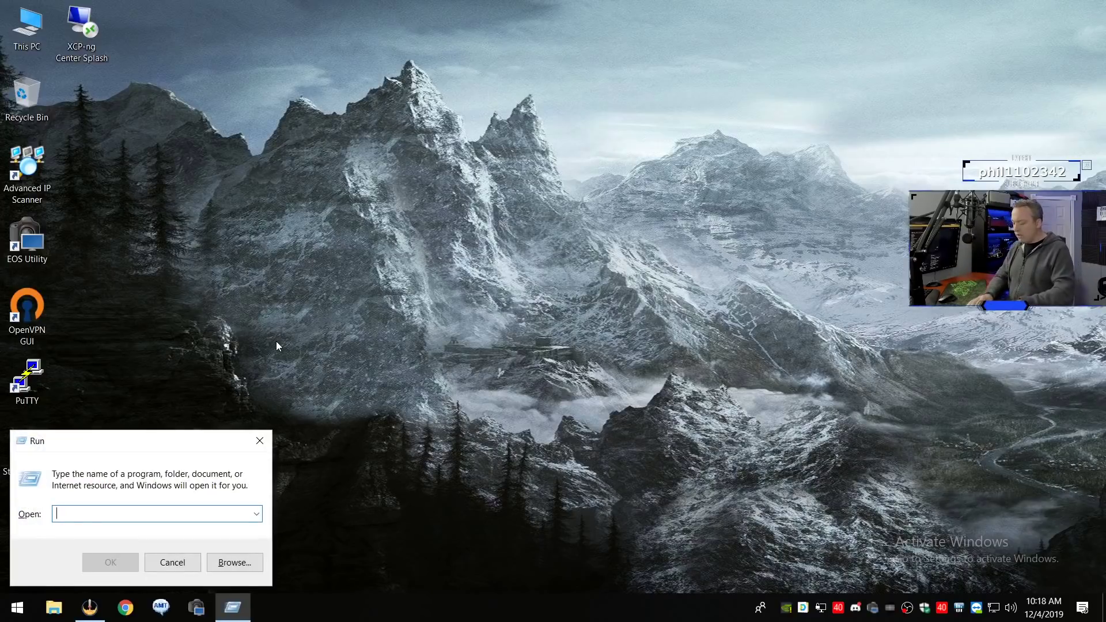
type("appw")
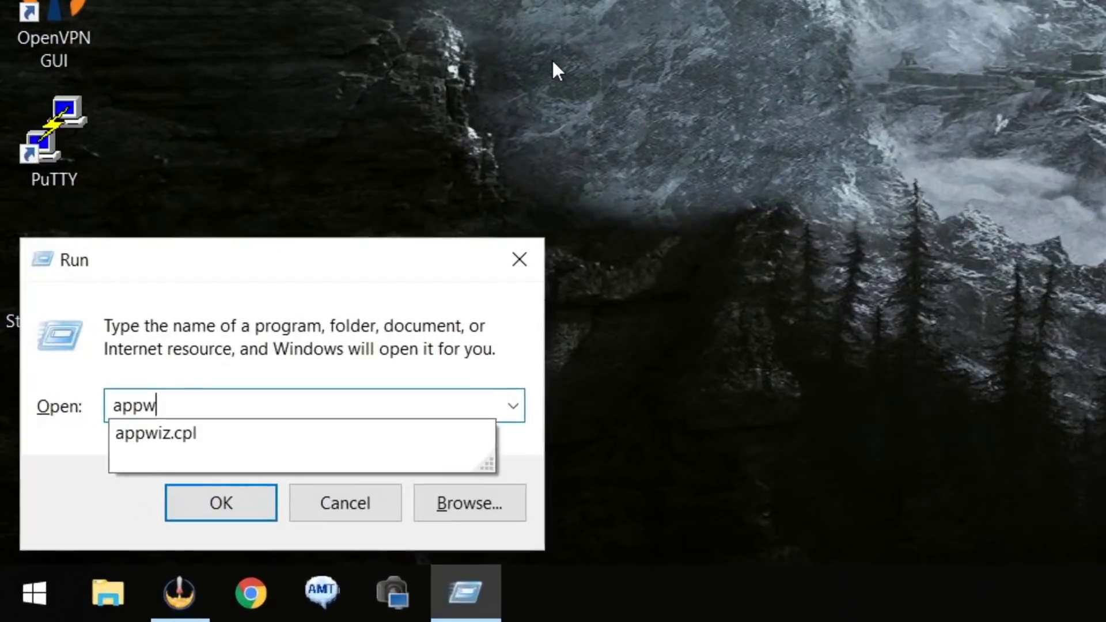
type("iz.cpl")
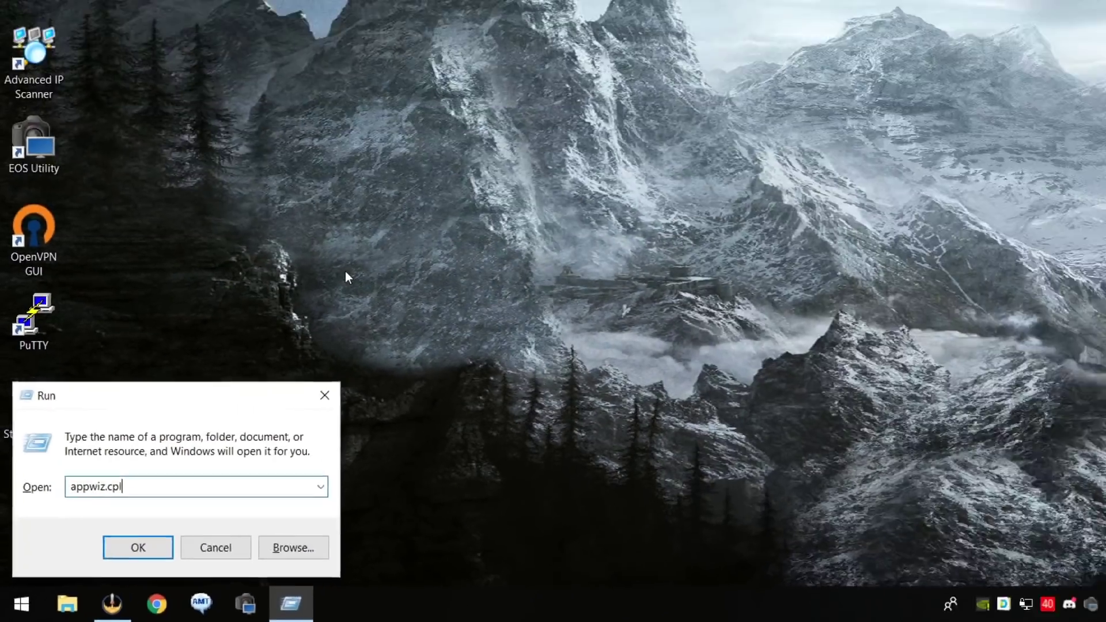
key("Return")
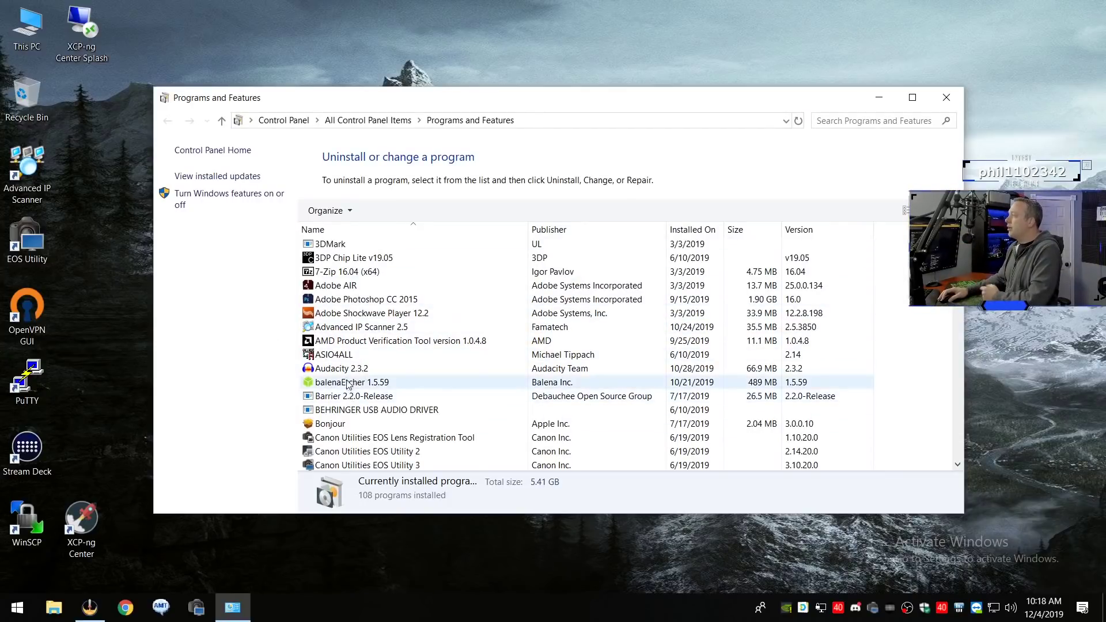
Uninstall ASIO4ALL 2.14, close the uninstaller and Programs and Features, and reopen Run.
left_click(334, 357)
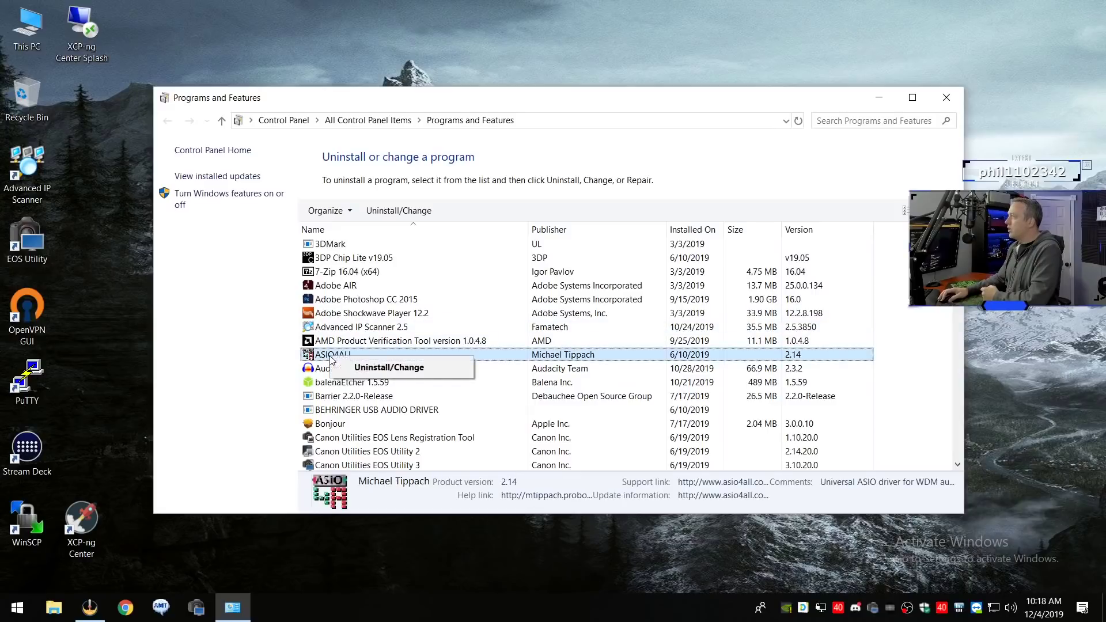
key("Return")
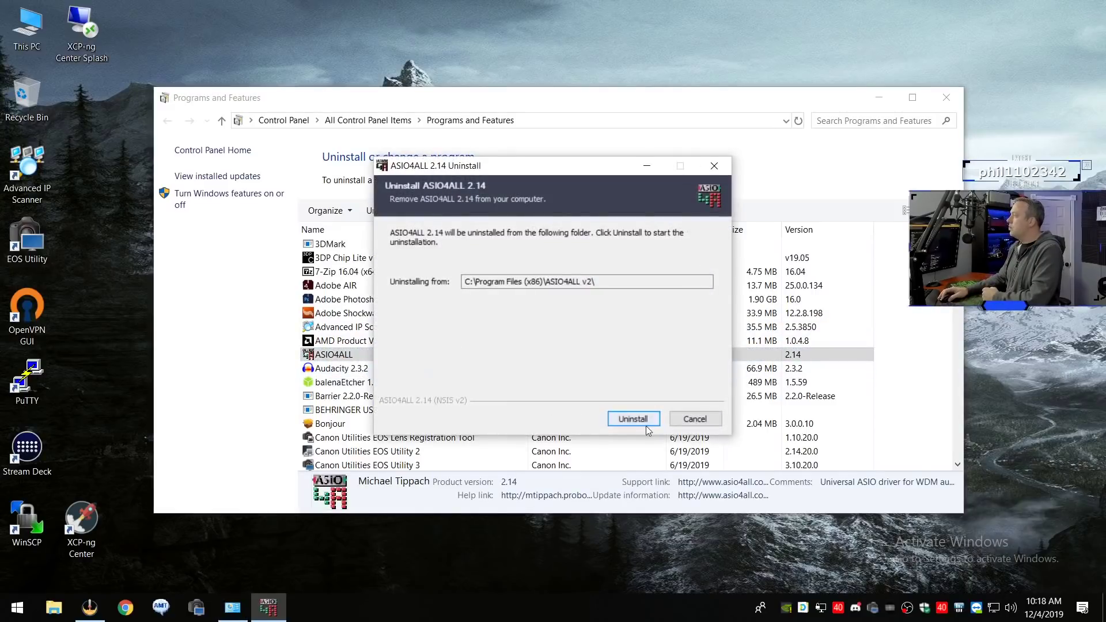
left_click(633, 420)
left_click(633, 419)
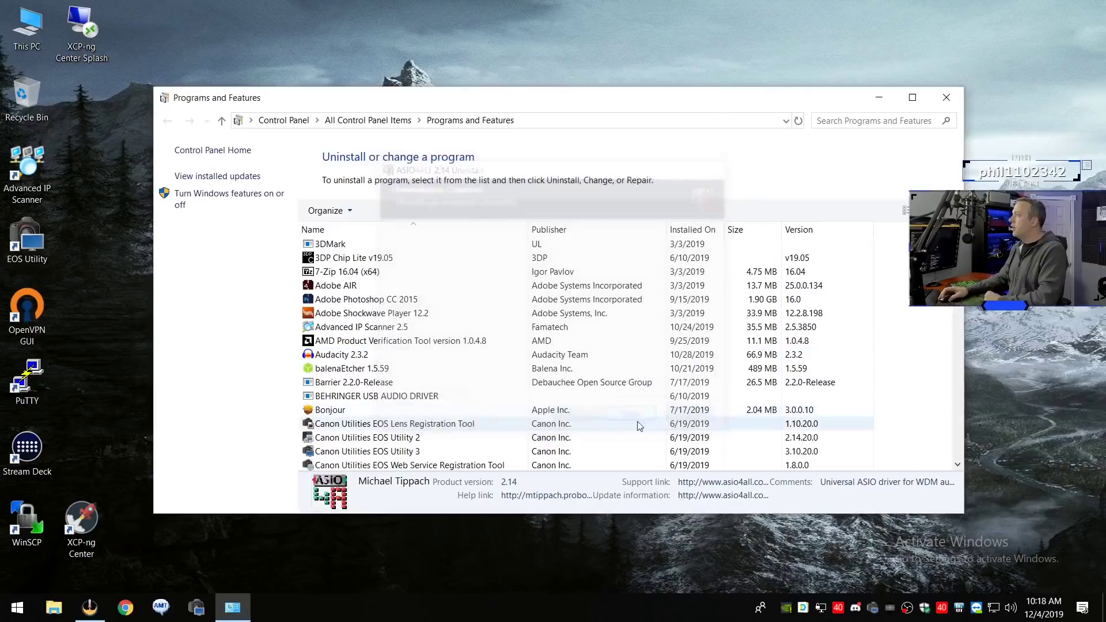
left_click(948, 98)
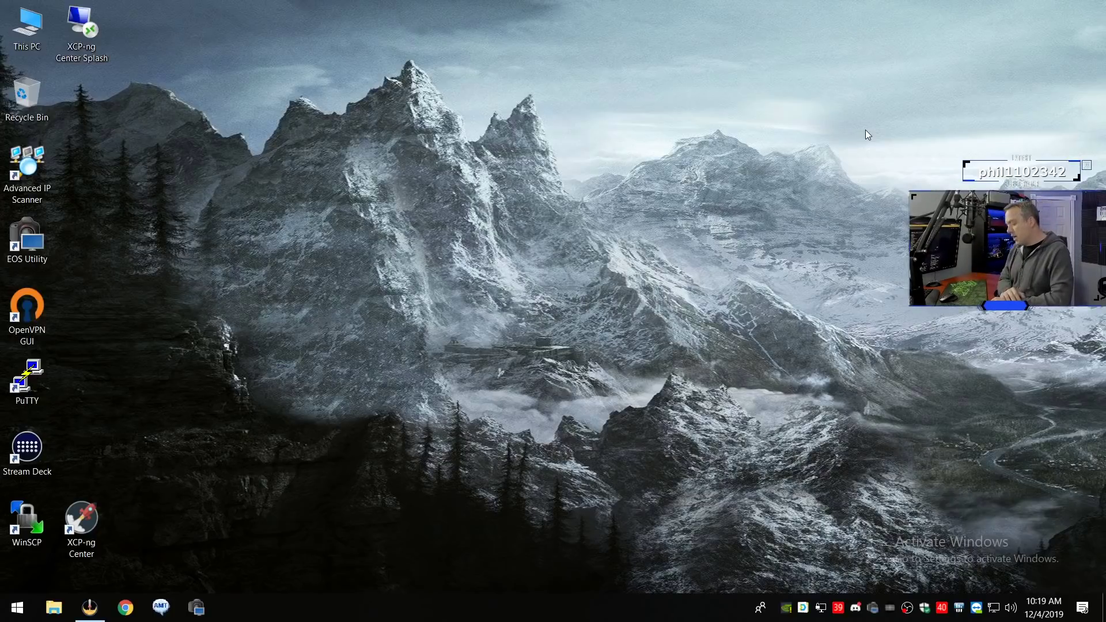
key("super+r")
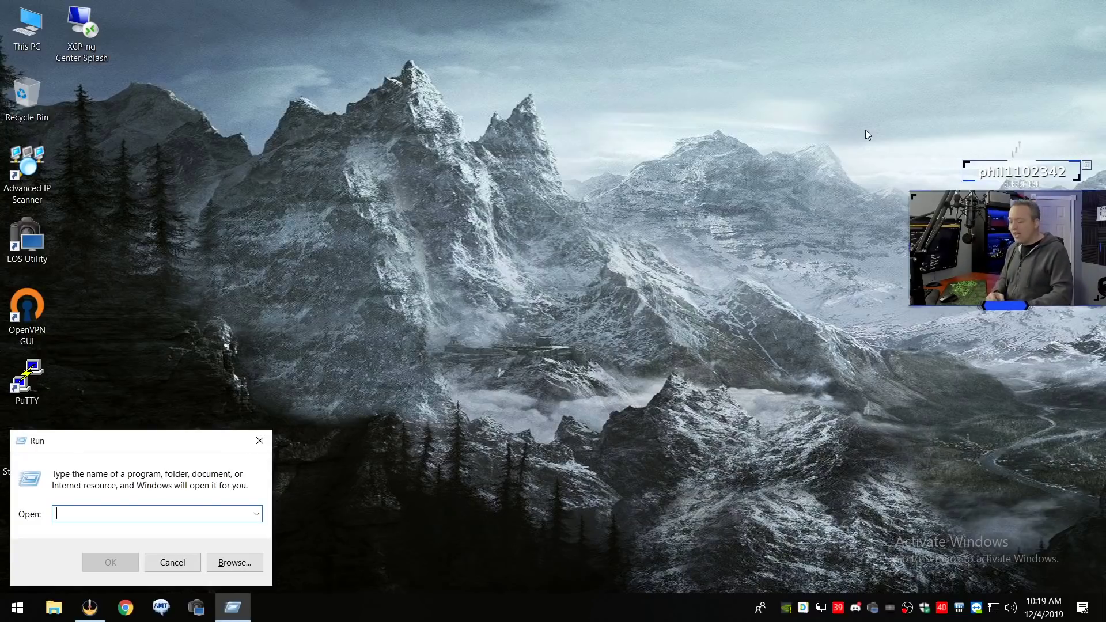
Run control, maximize Control Panel, view the System page (Windows 10 Enterprise, 16.0 GB RAM), then close it.
type("control")
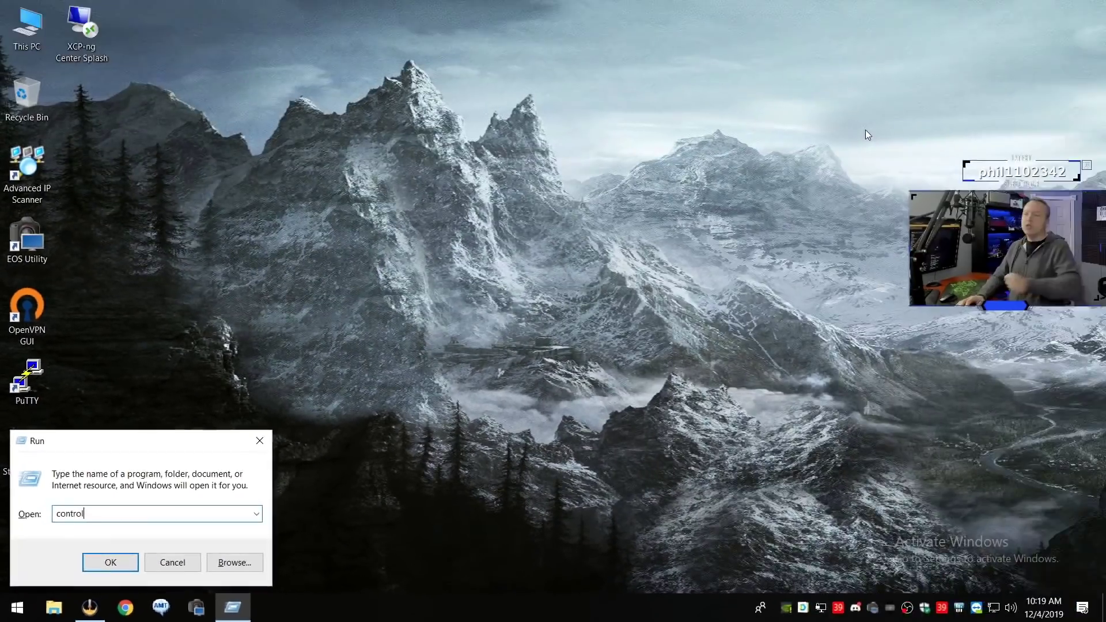
key("Return")
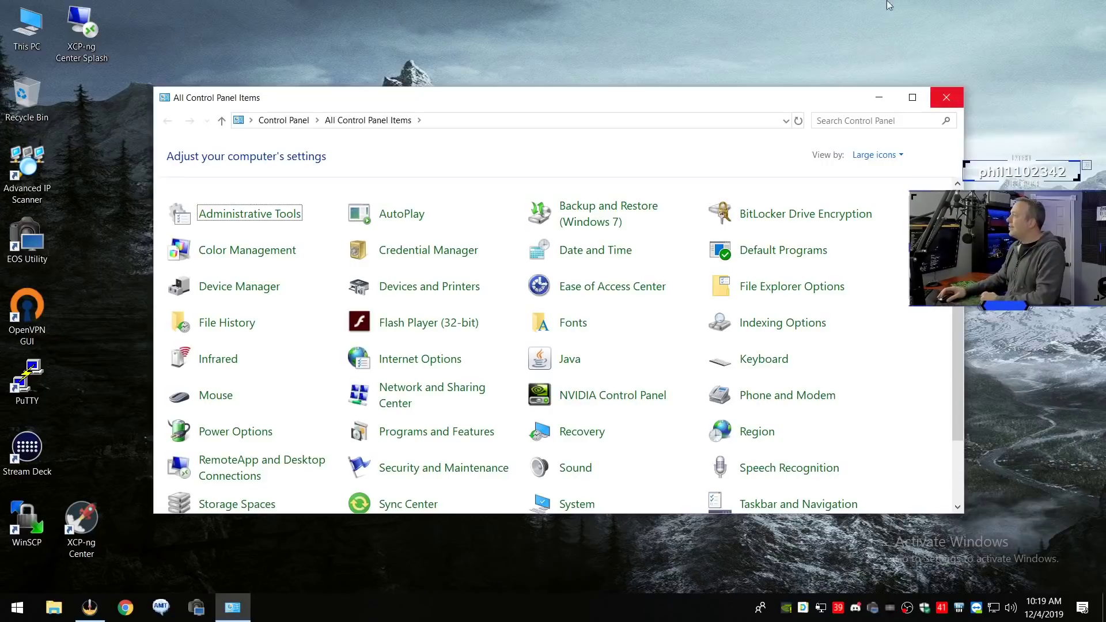
double_click(553, 102)
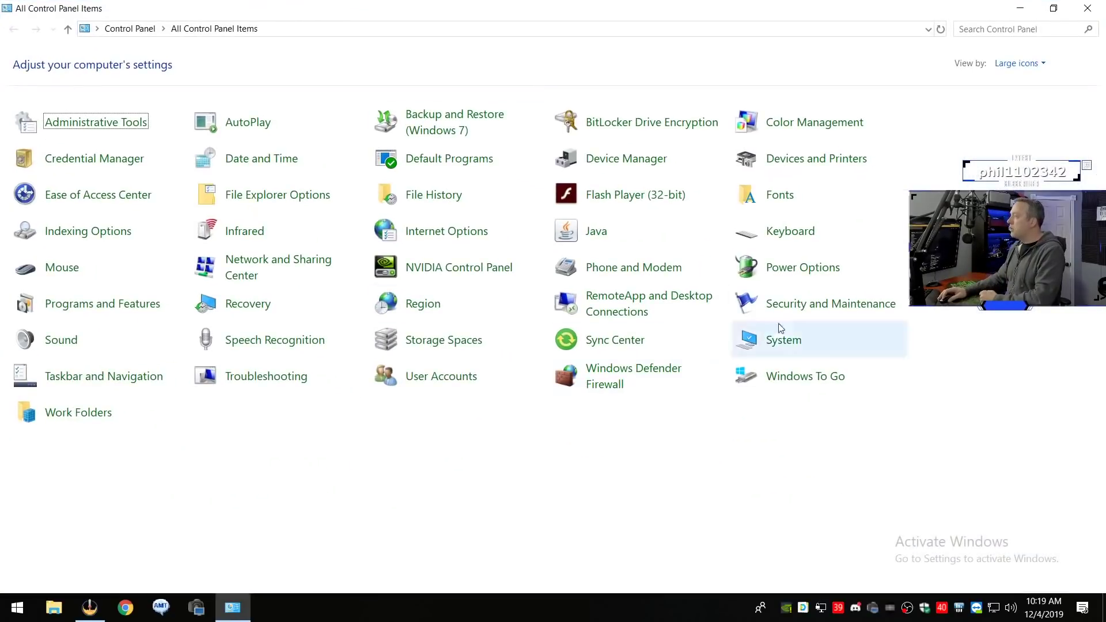
left_click(779, 345)
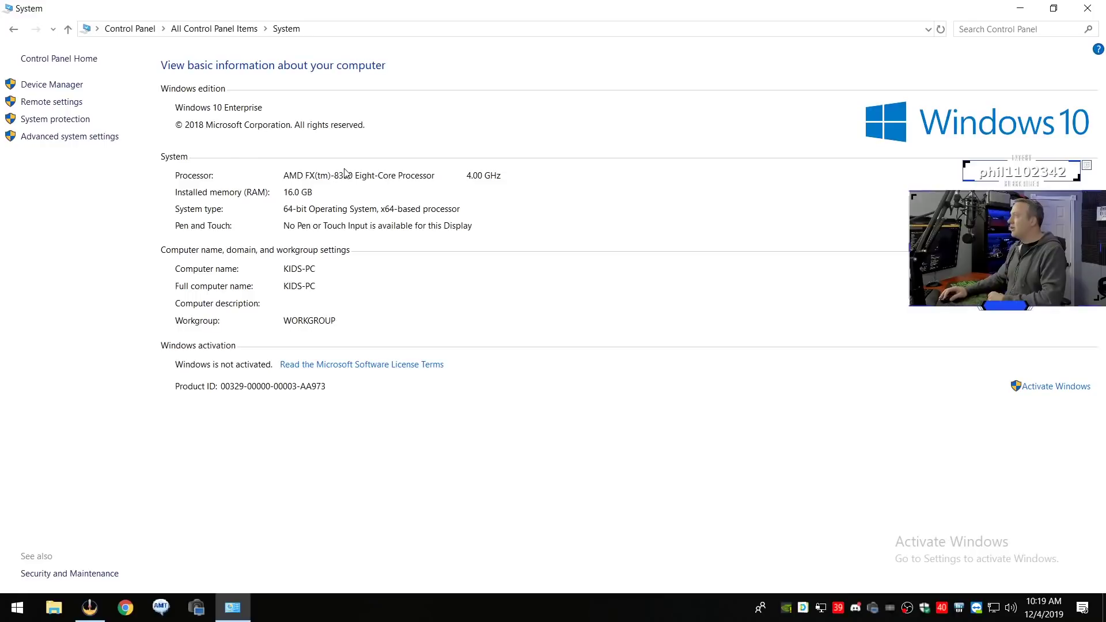
left_click(1088, 14)
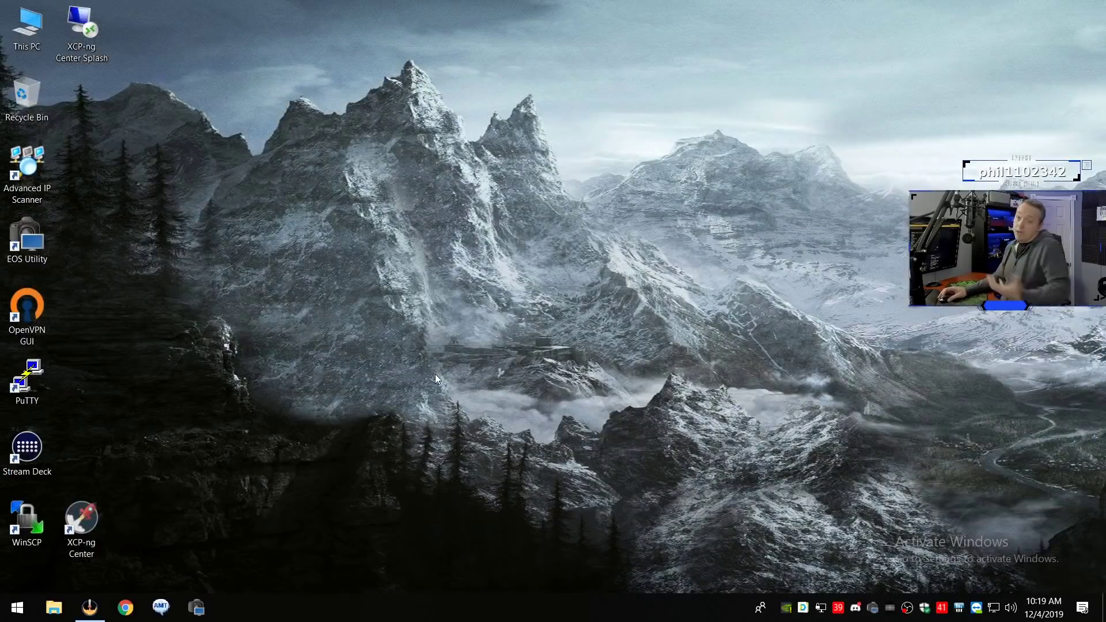
key("super+r")
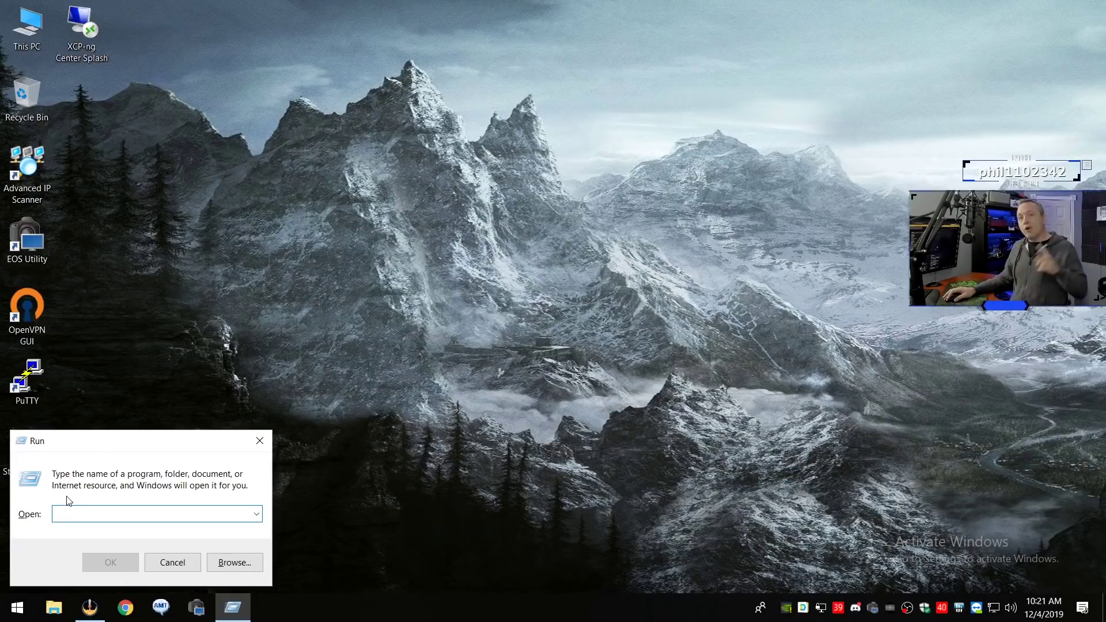
Open Computer Management from the Win+X quick-links menu, then close it.
right_click(18, 608)
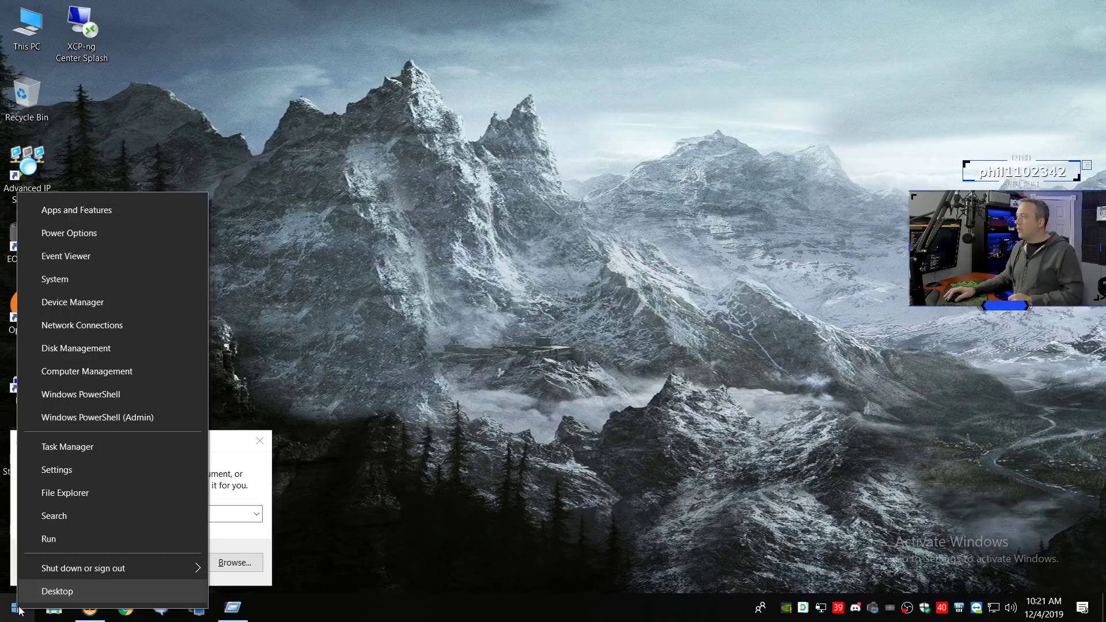
left_click(88, 371)
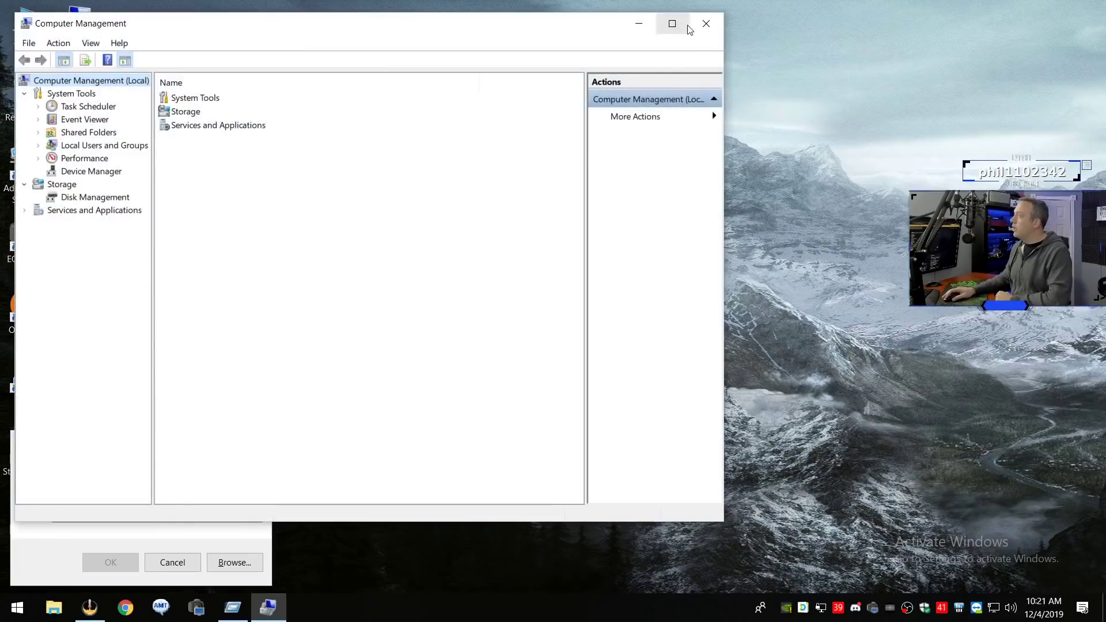
left_click(706, 24)
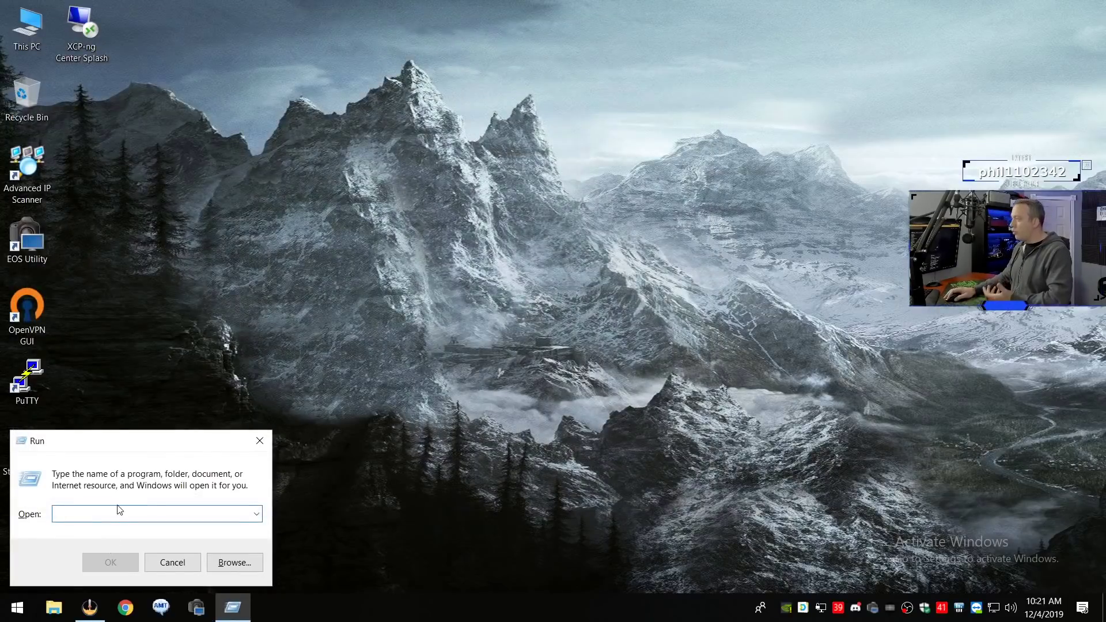
Relaunch Computer Management with compmgmt.msc and close the console again.
type("comp")
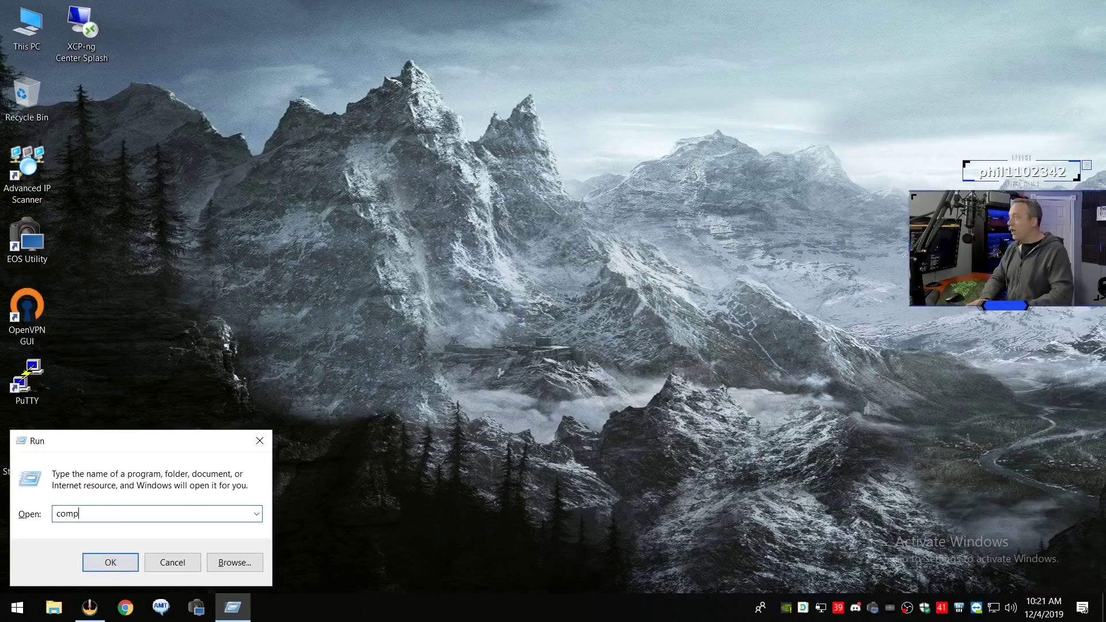
type("mgmt.msc")
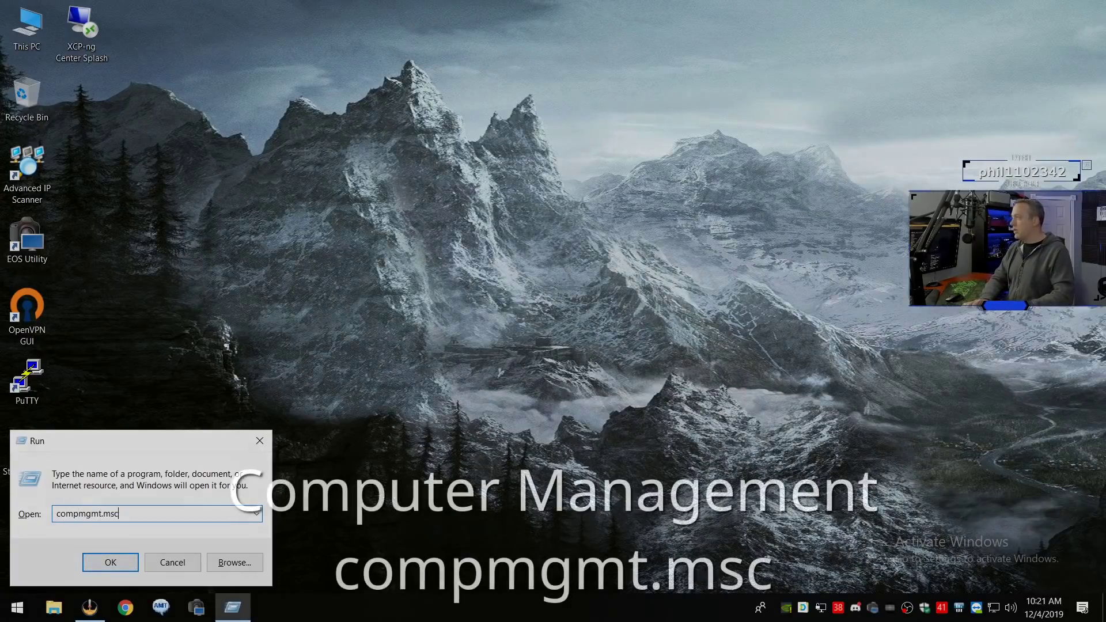
key("Return")
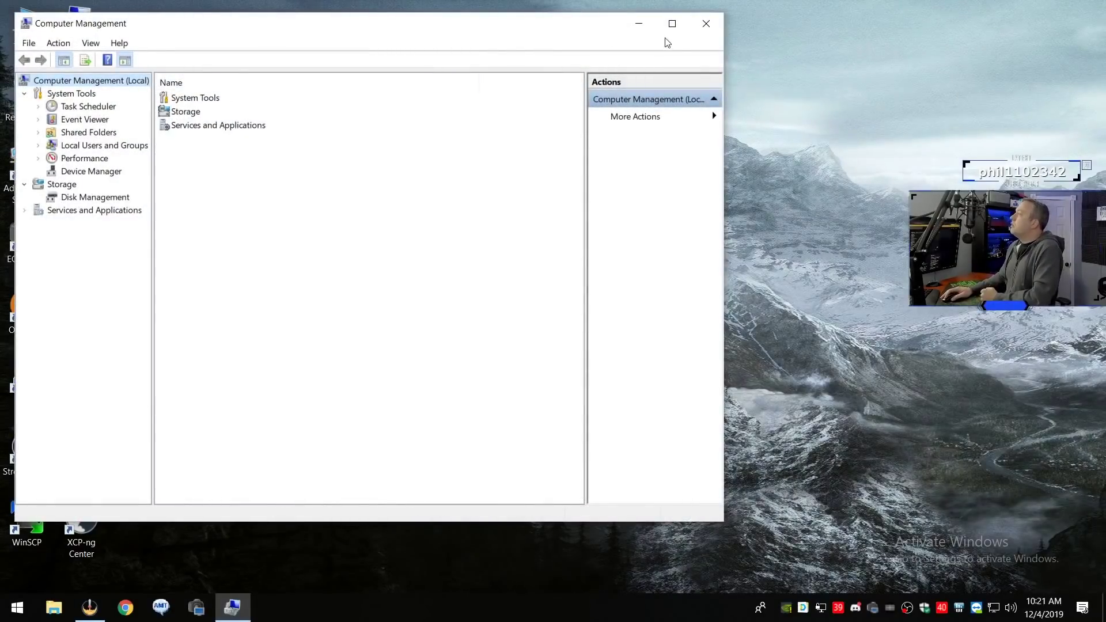
left_click(709, 26)
Run wf.msc, browse the firewall's Inbound Rules list, then close the console and reopen Run.
key("super+r")
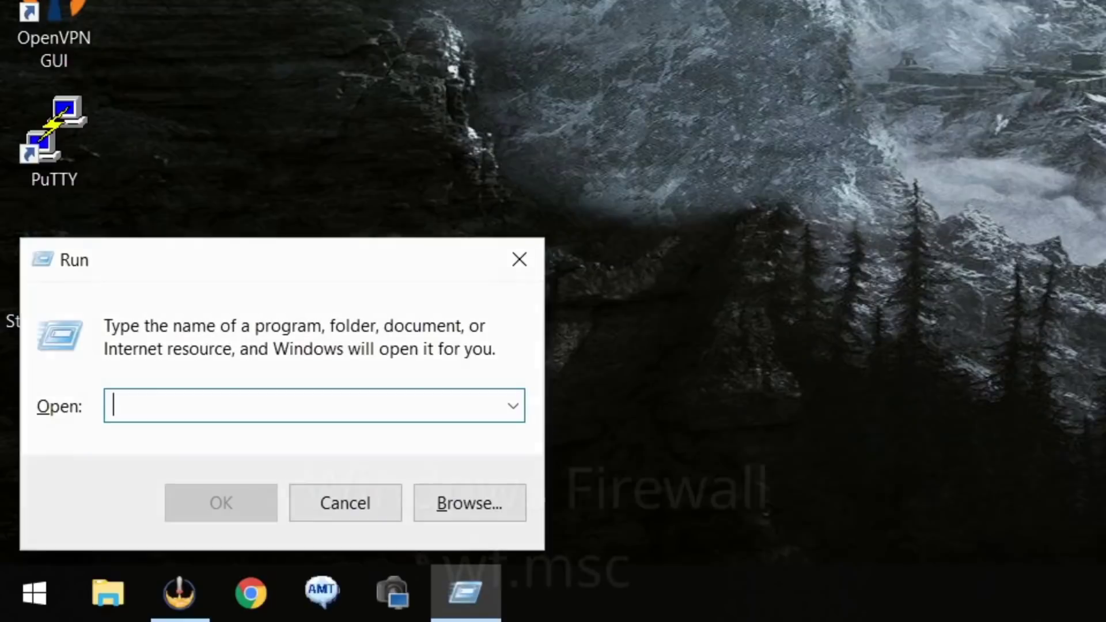
type("wf.msc")
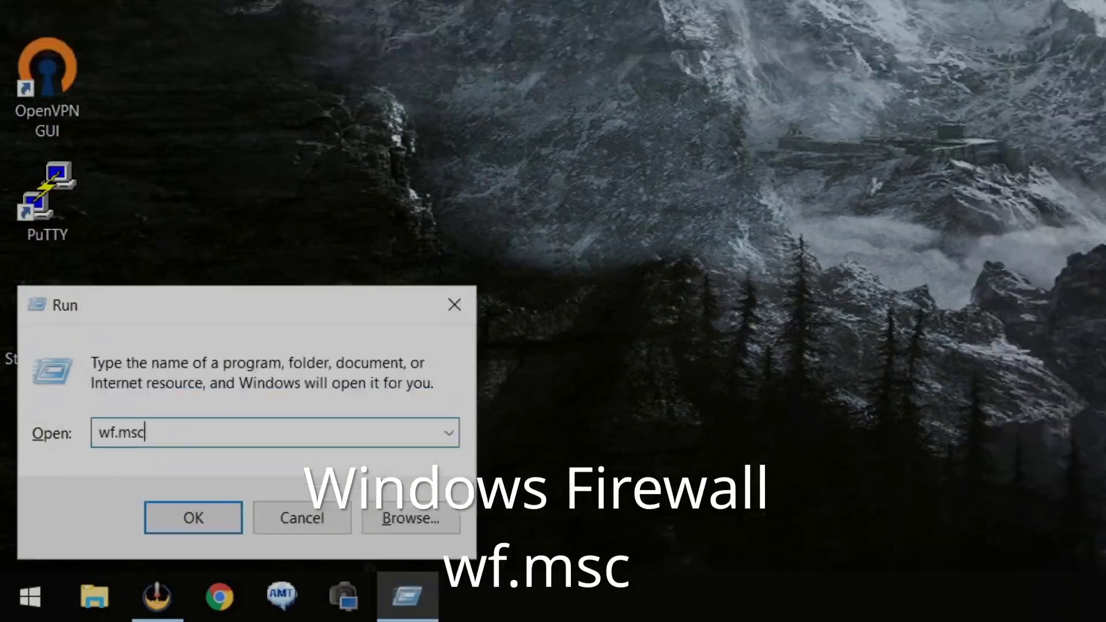
key("Return")
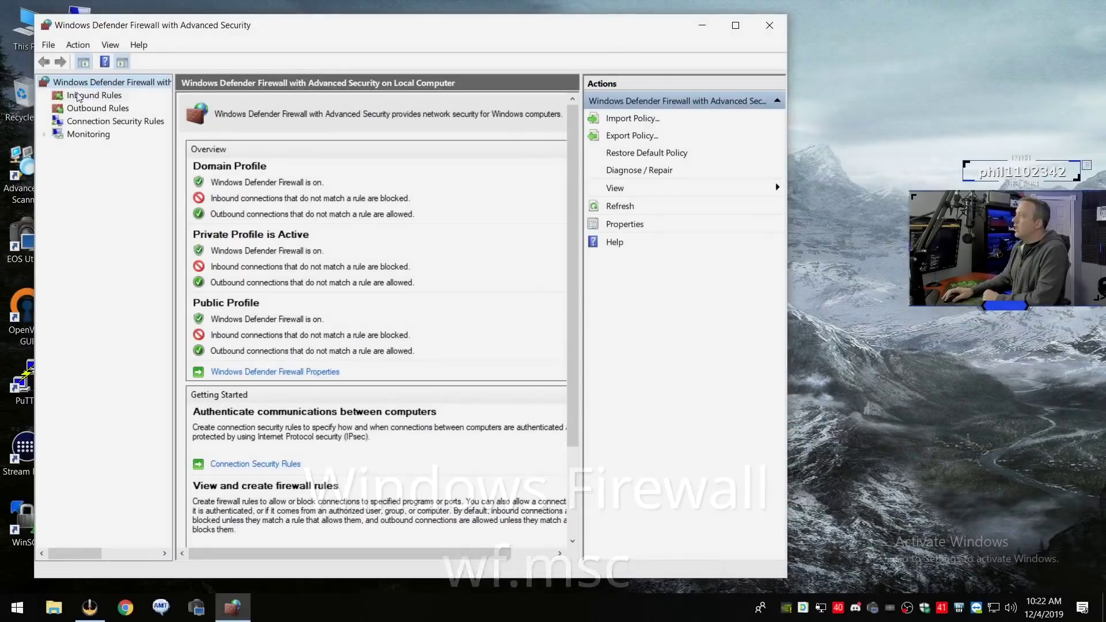
left_click(79, 97)
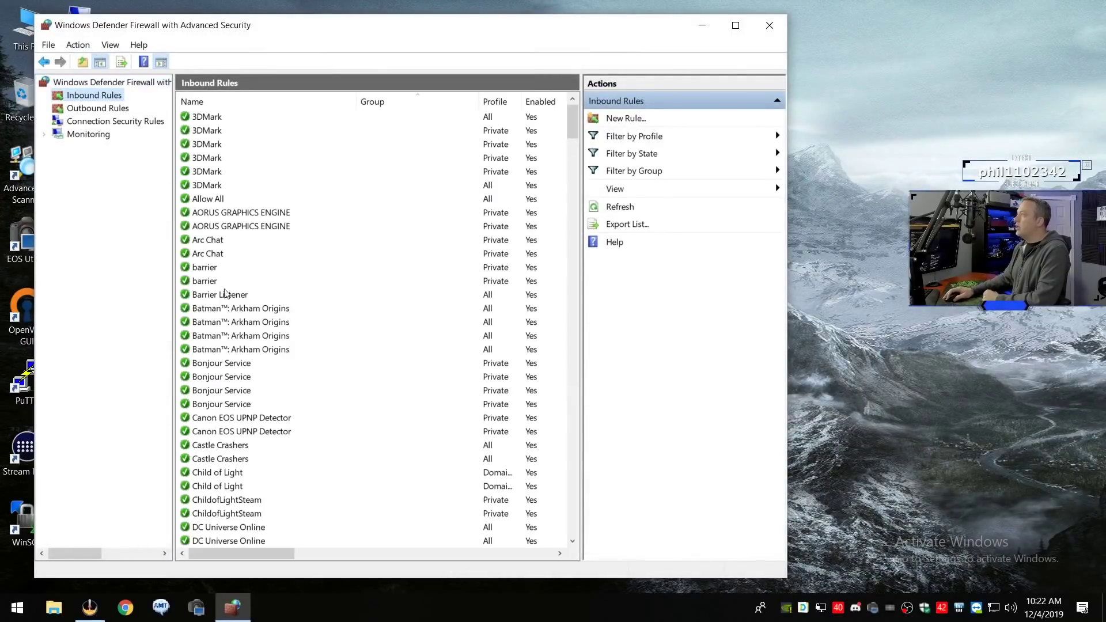
scroll(354, 369, "down", 6)
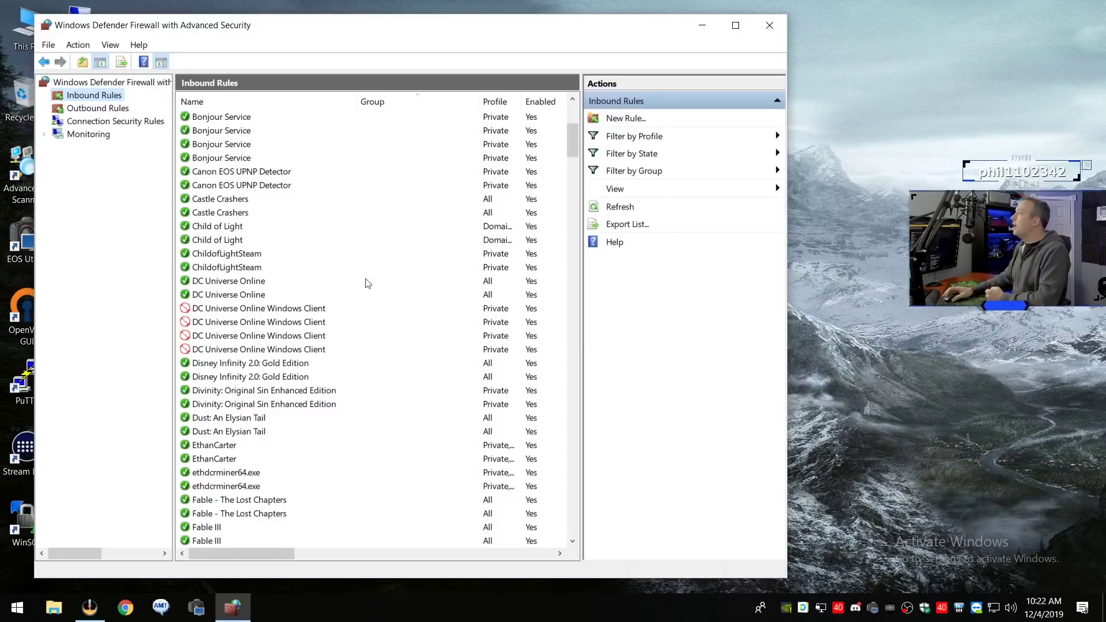
key("alt+F4")
key("super+r")
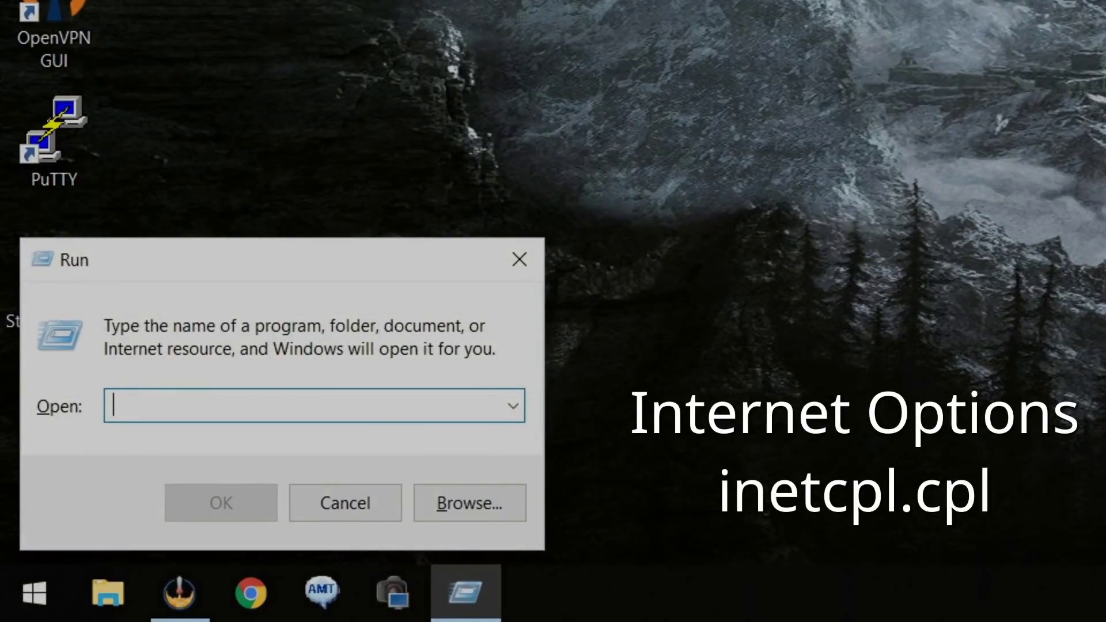
Run inetcpl.cpl and review Connections, Programs, Content, Privacy and Security, ending on the Trusted sites zone.
type("inetcpl.cpl")
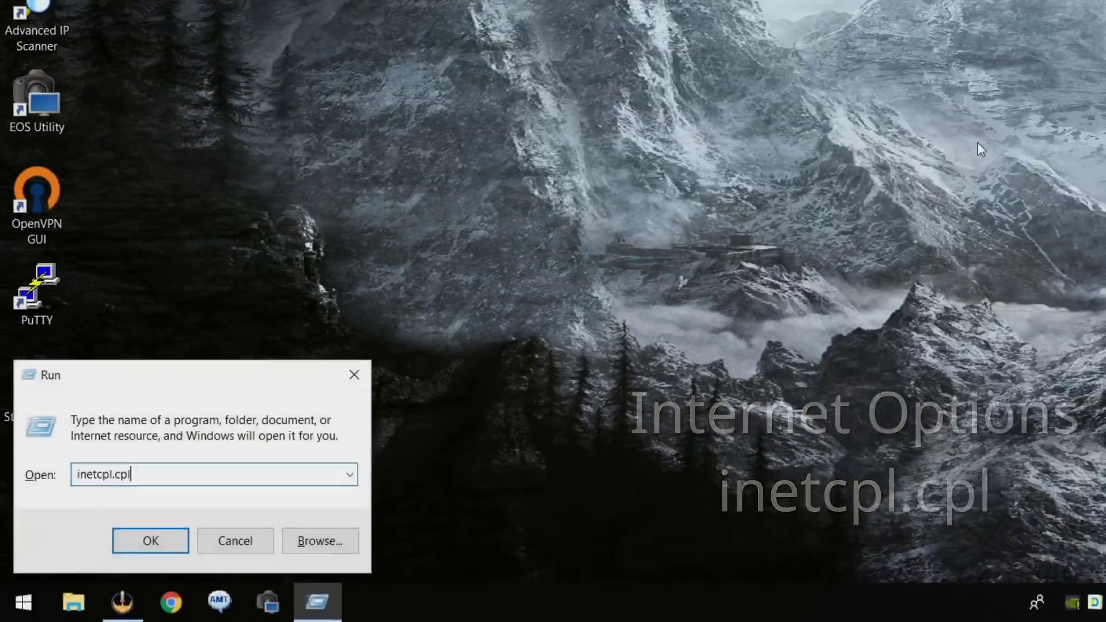
key("Return")
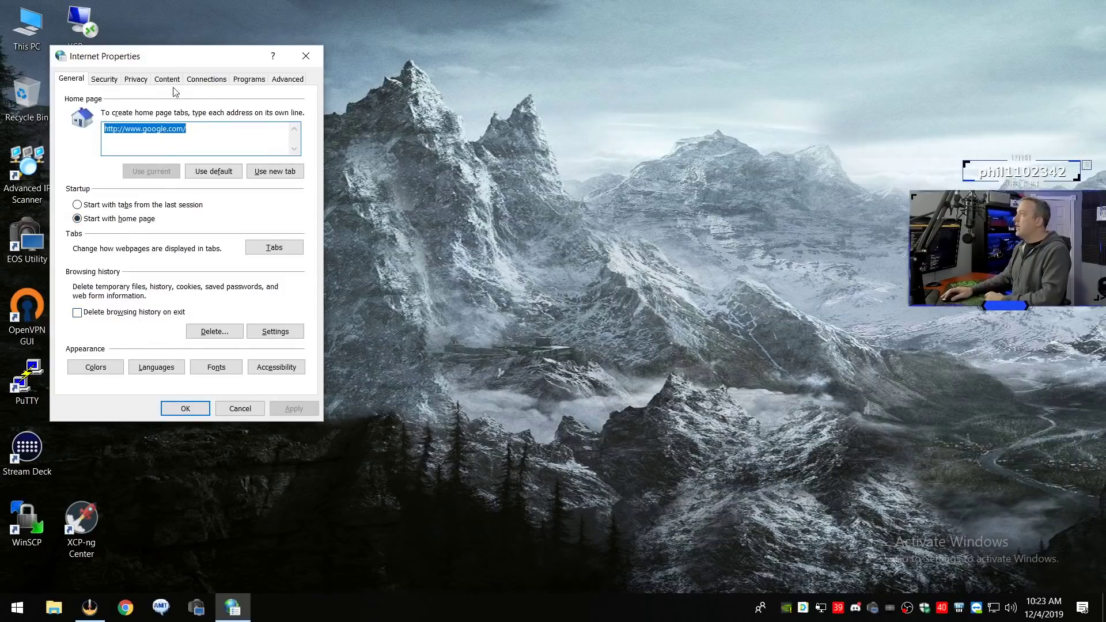
left_click(205, 81)
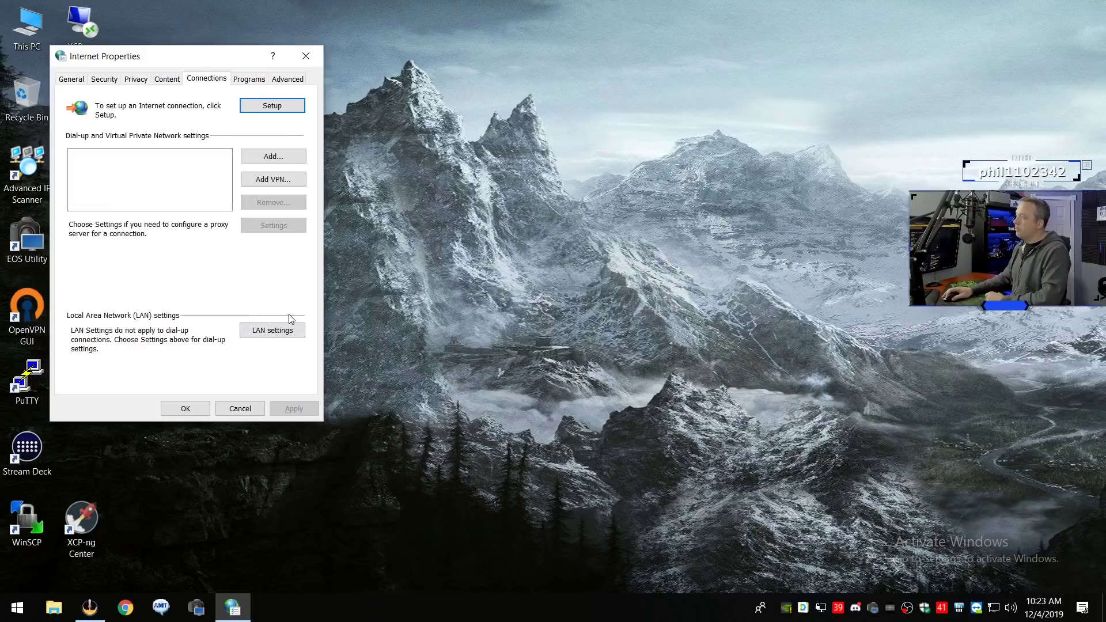
left_click(244, 79)
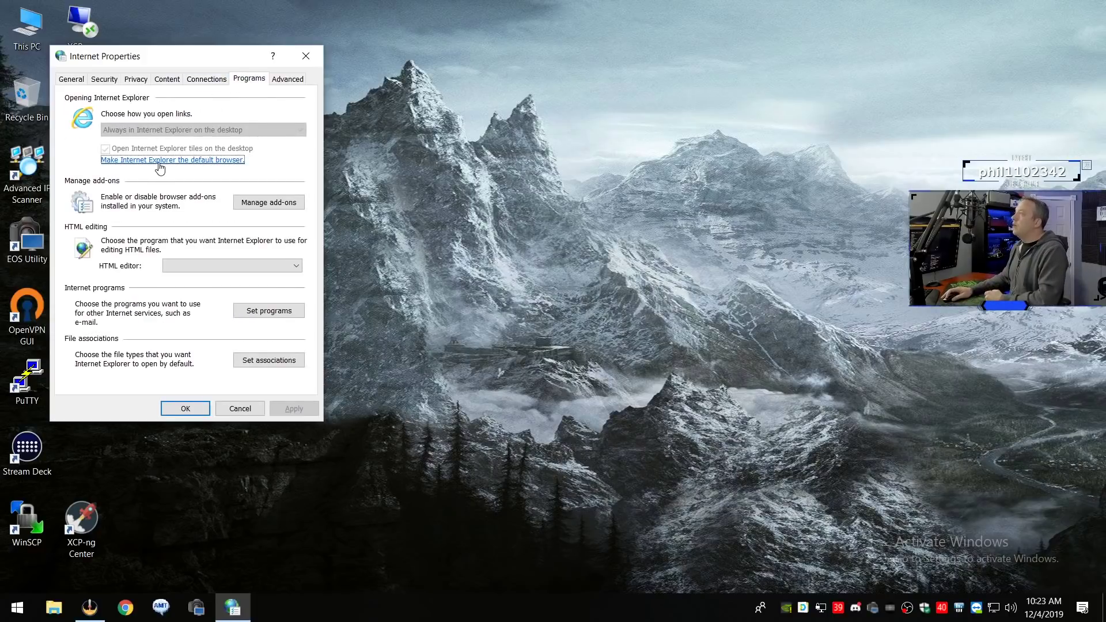
left_click(164, 80)
left_click(134, 81)
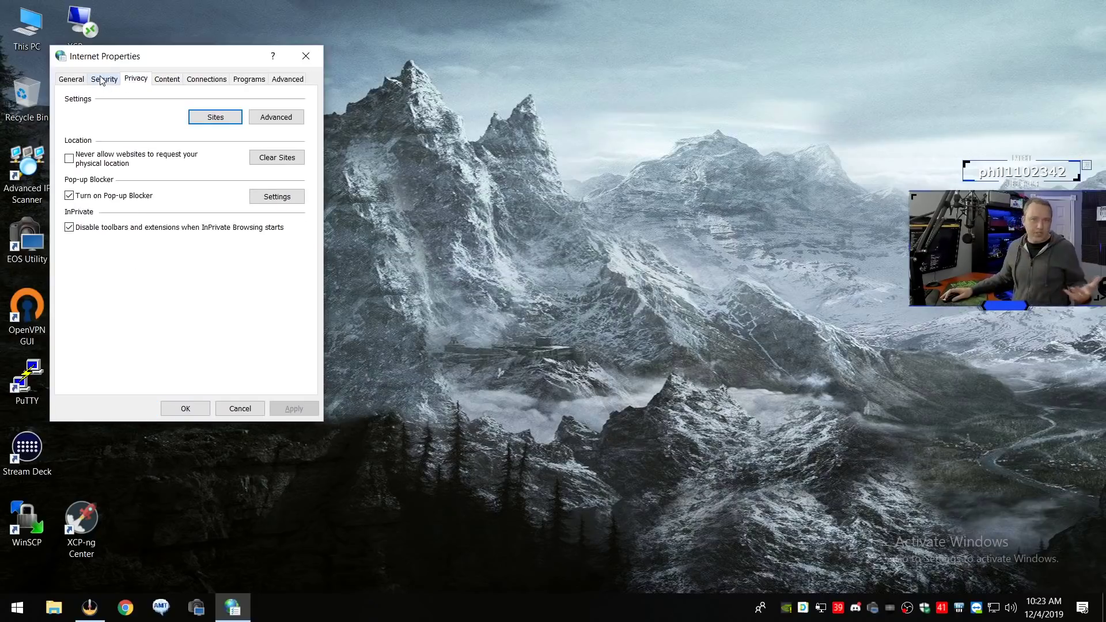
left_click(103, 81)
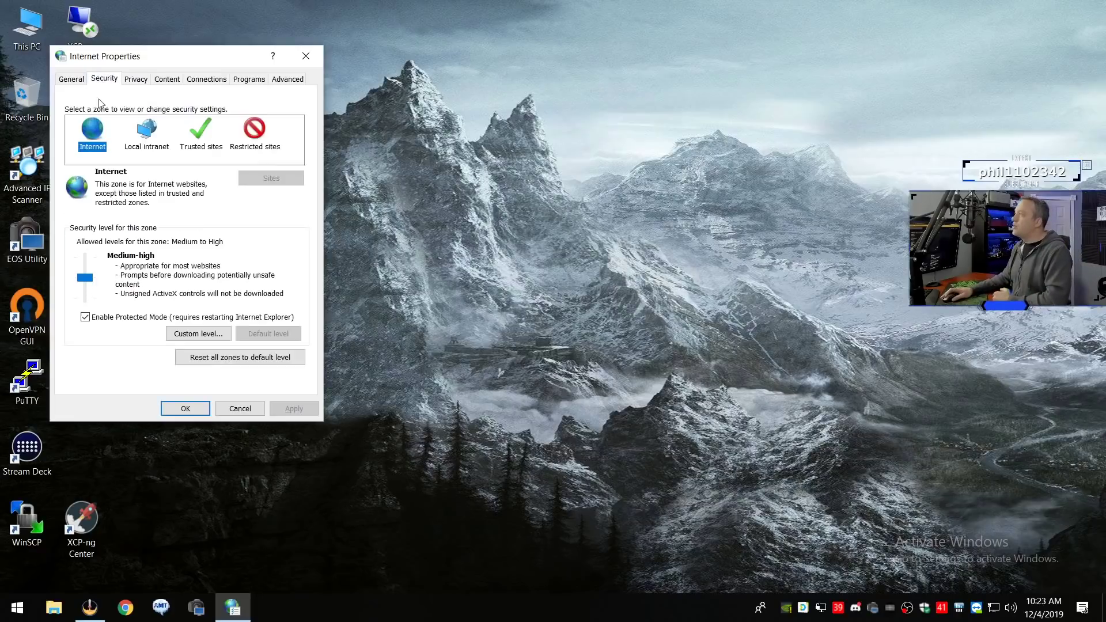
left_click(212, 139)
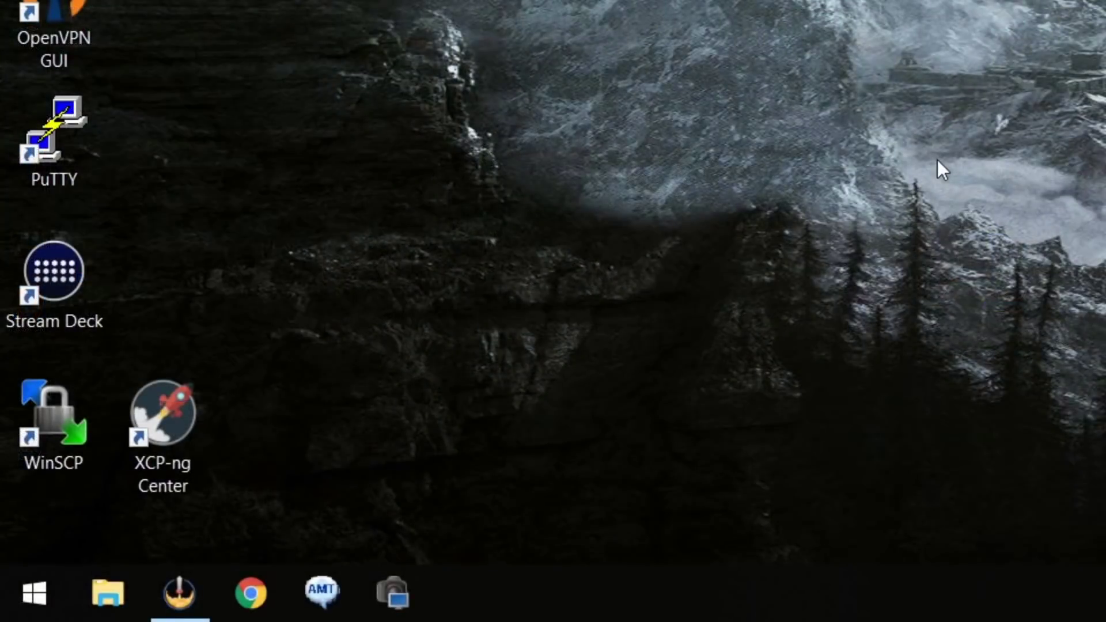
Launch the Local Group Policy Editor by running gpedit.msc from the Run box.
key("super+r")
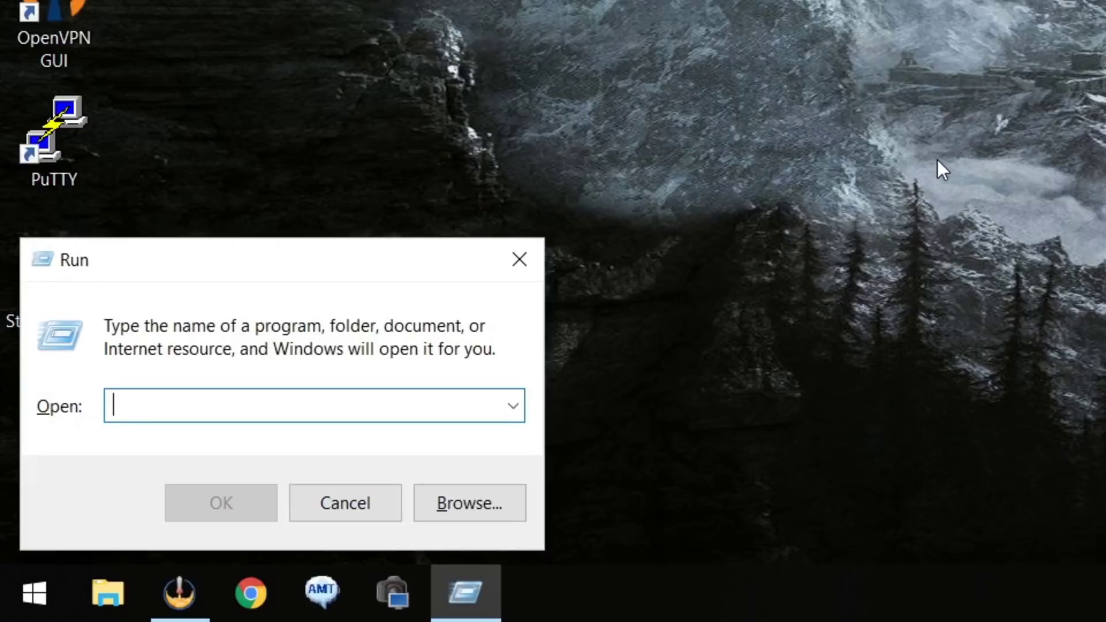
type("gp")
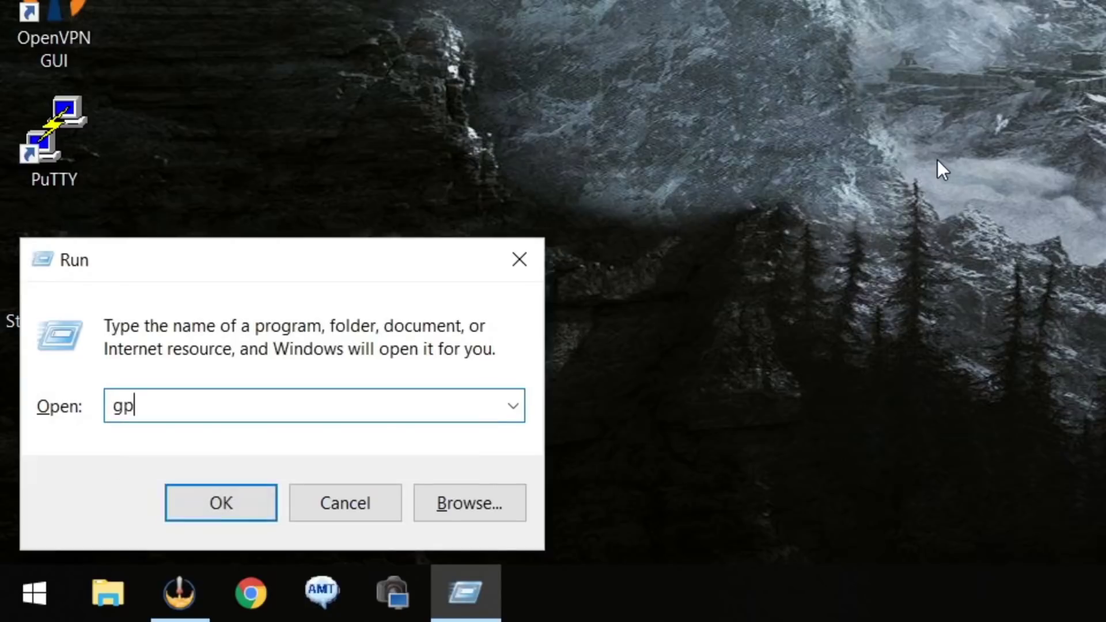
type("edit.msc")
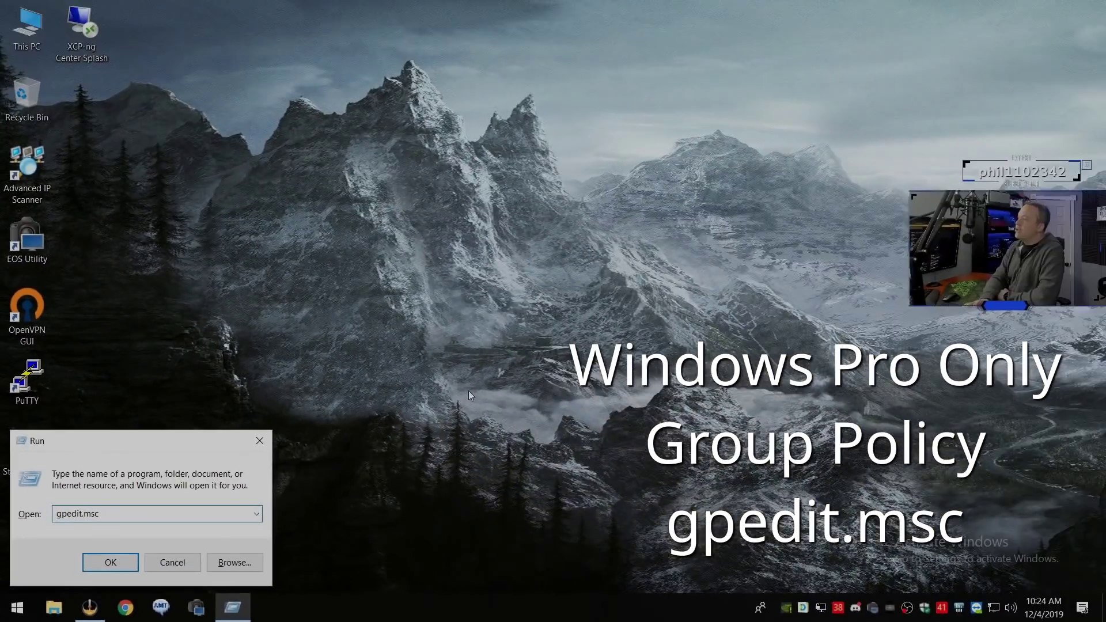
key("Return")
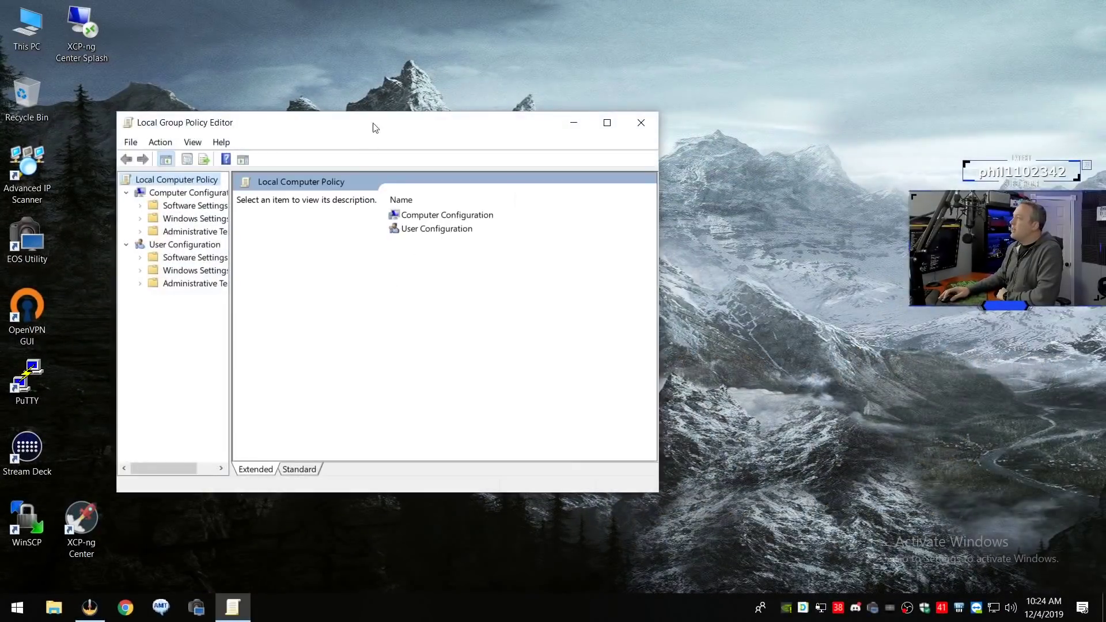
Maximize the editor, show Administrative Templates > All Settings sorted by State, and select the OneDrive storage policy.
double_click(375, 127)
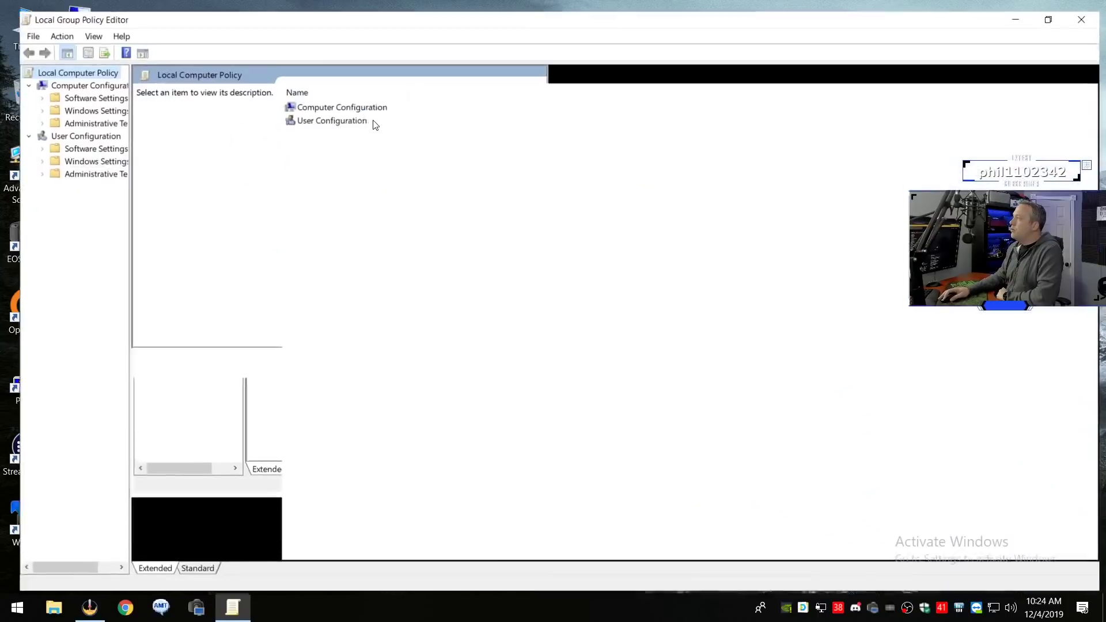
left_click_drag(112, 146, 187, 156)
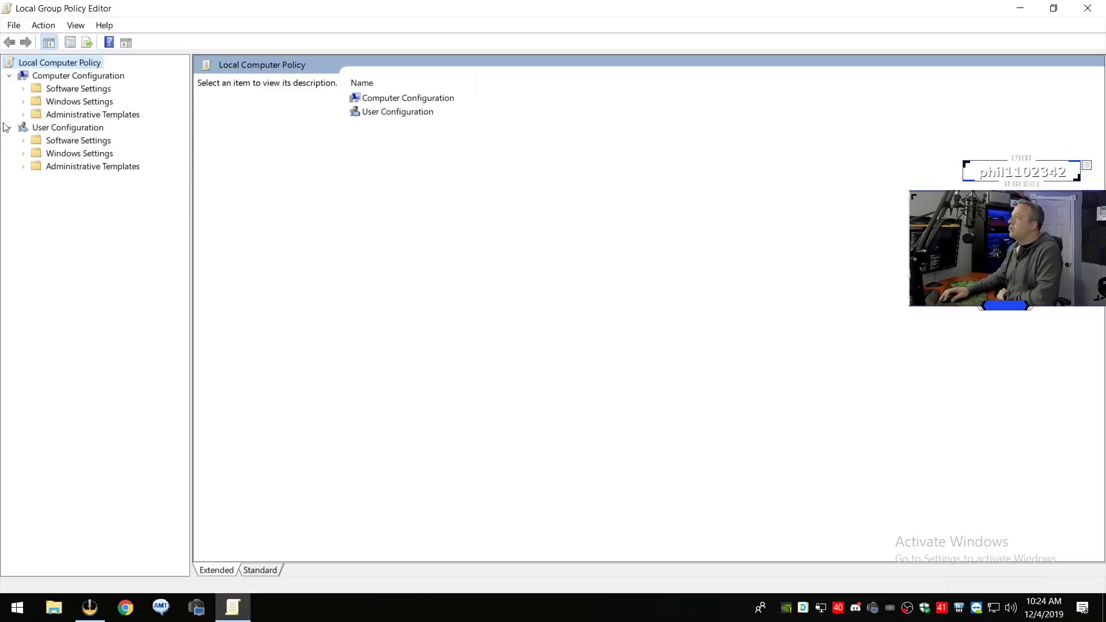
left_click(23, 114)
left_click(80, 218)
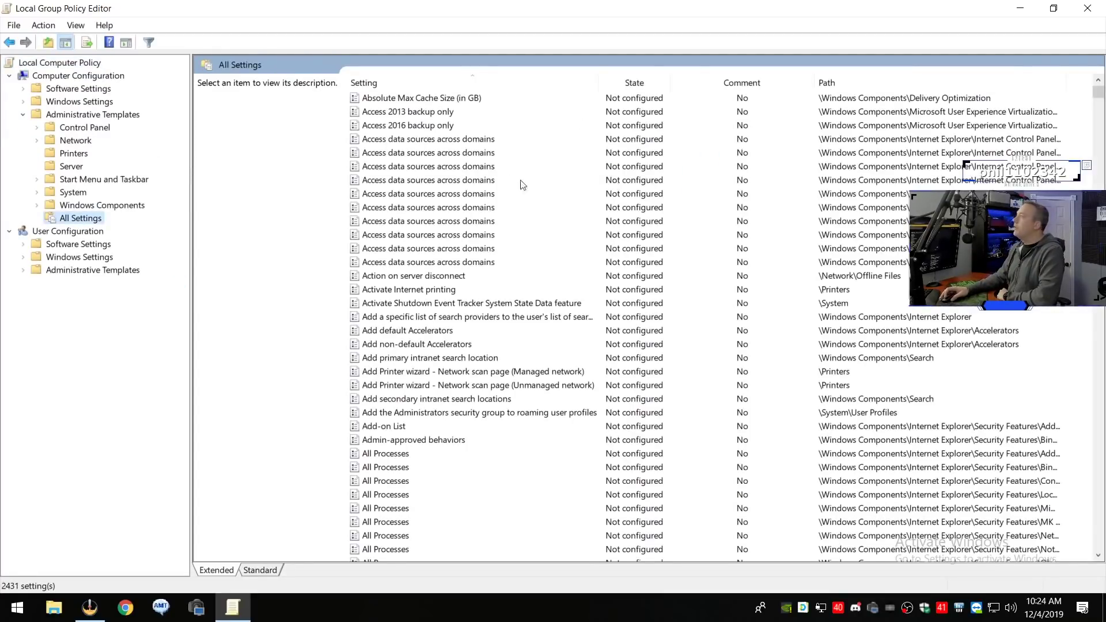
left_click(643, 87)
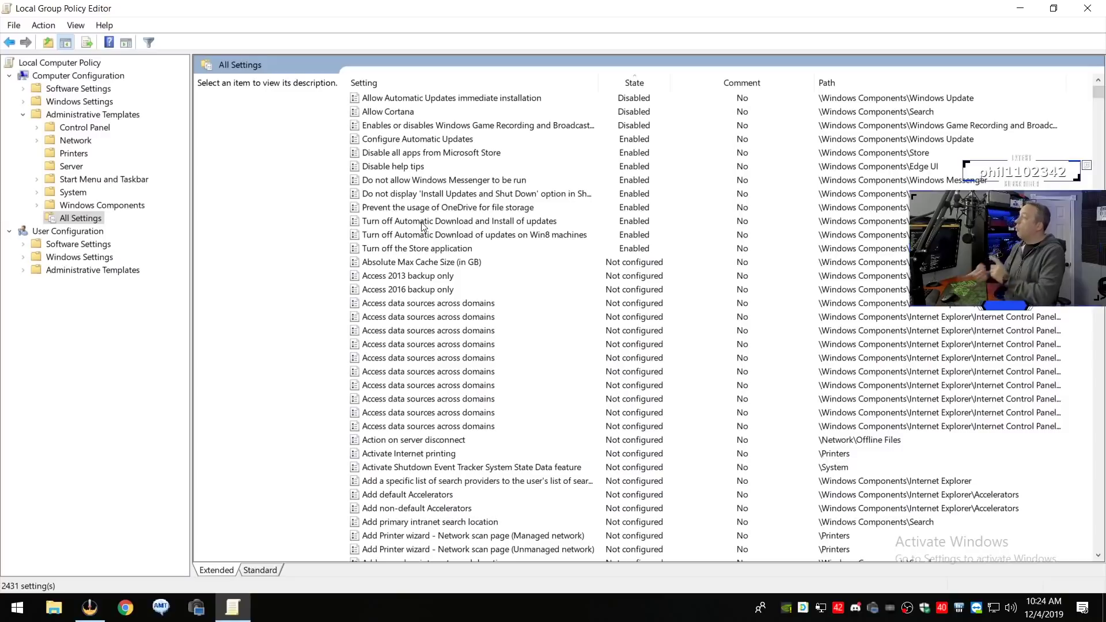
left_click(394, 209)
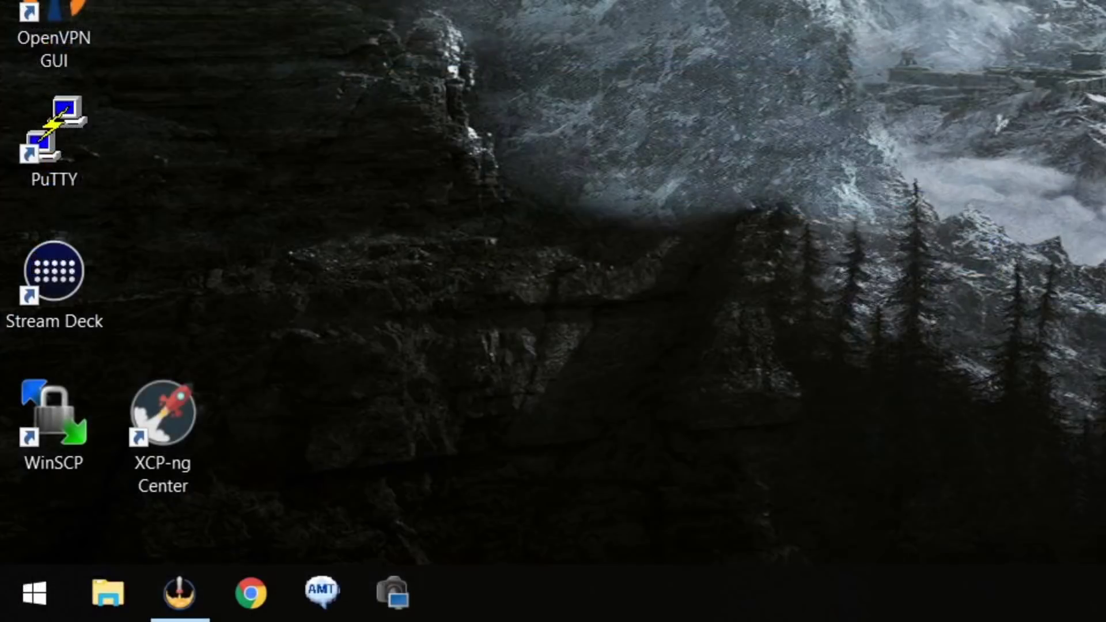
Launch Registry Editor with regedit and maximize its window.
key("super+r")
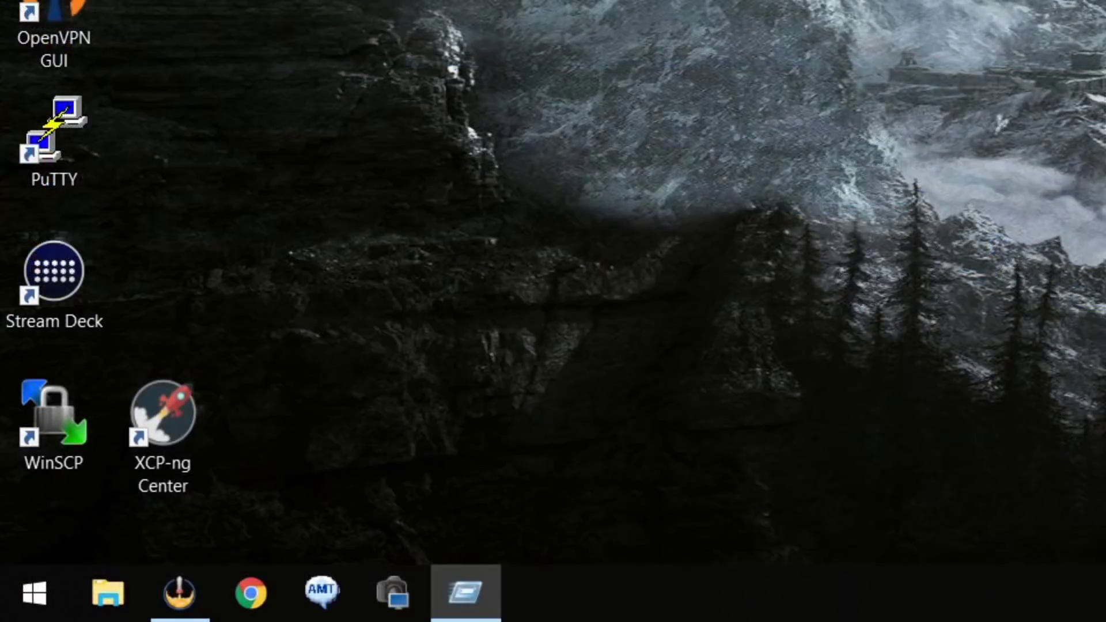
type("regedit")
key("Return")
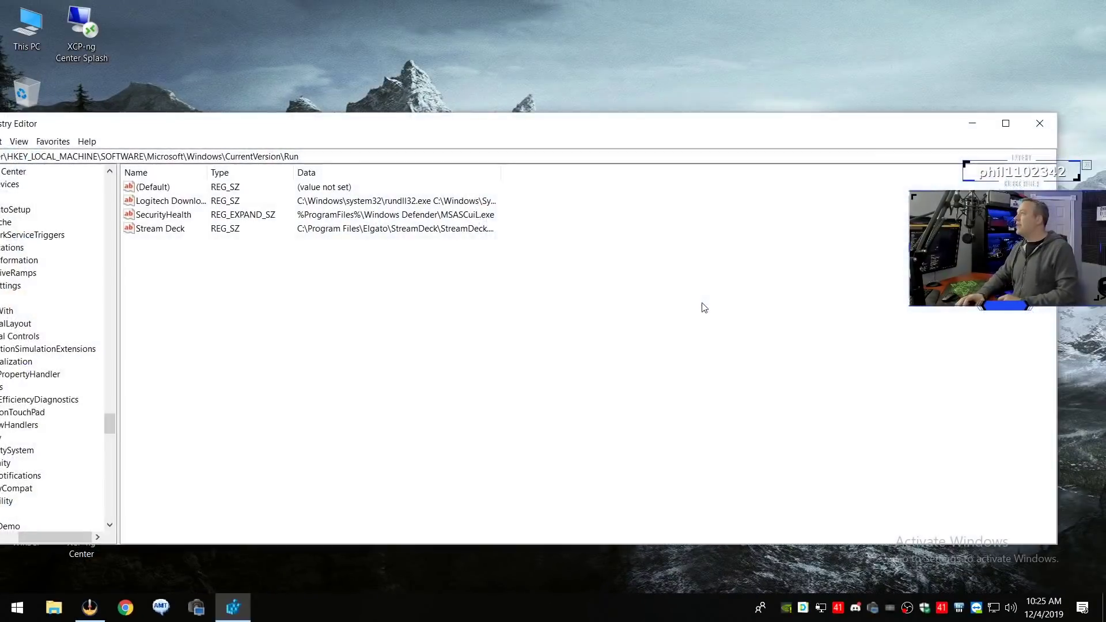
double_click(538, 122)
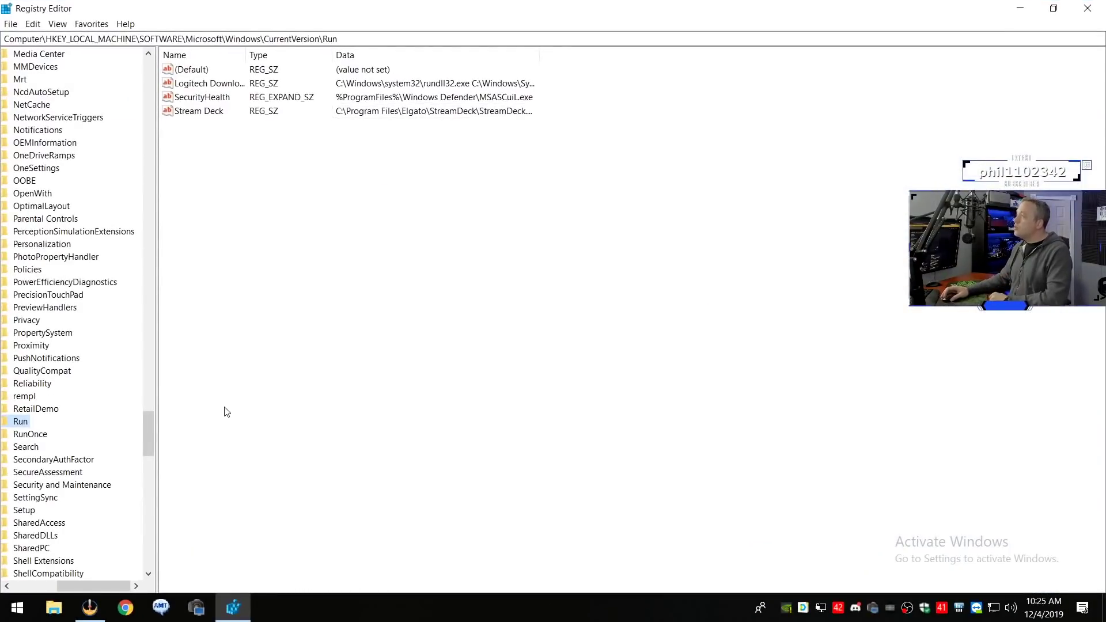
Expand SOFTWARE > Microsoft > Windows in the key tree using the keyboard.
key("Left")
key("Left")
key("Left")
key("Left")
key("Left")
key("Left")
key("Left")
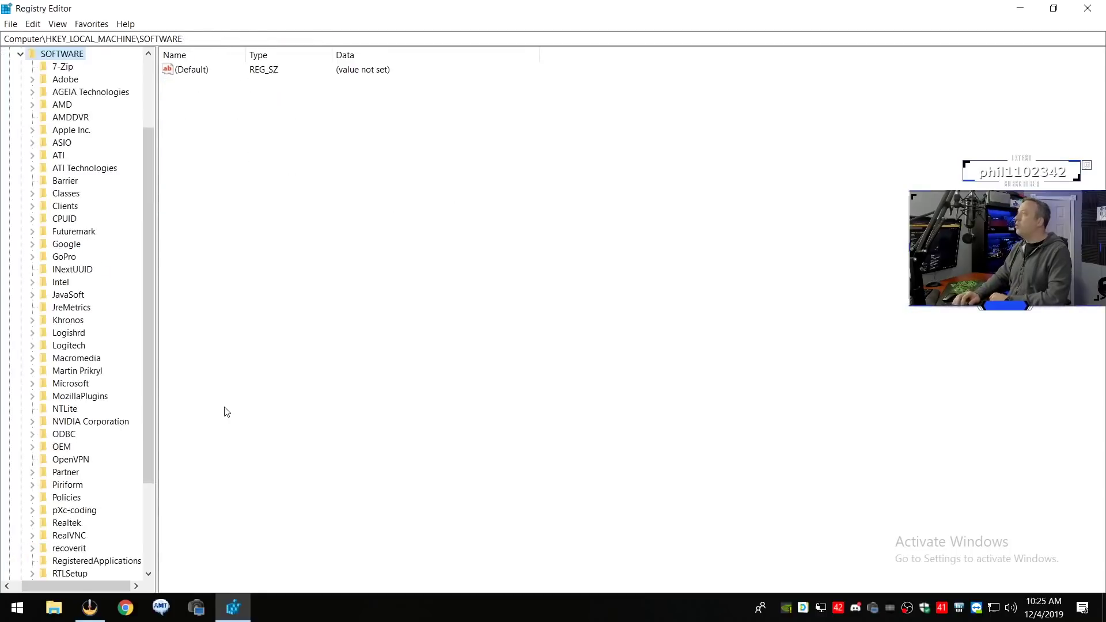
key("Left")
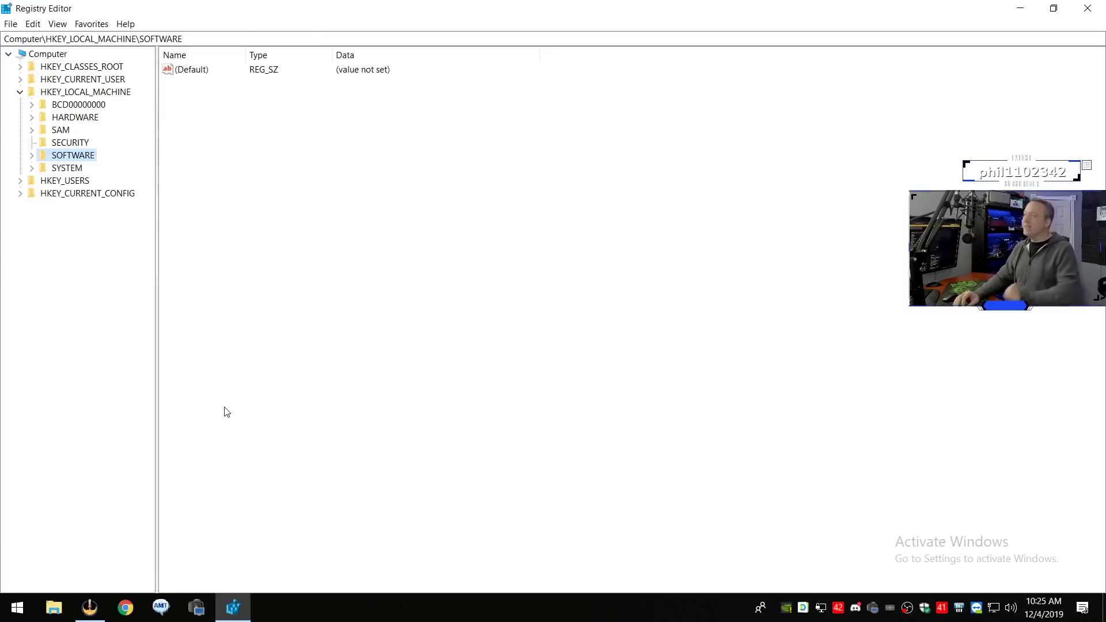
key("Right")
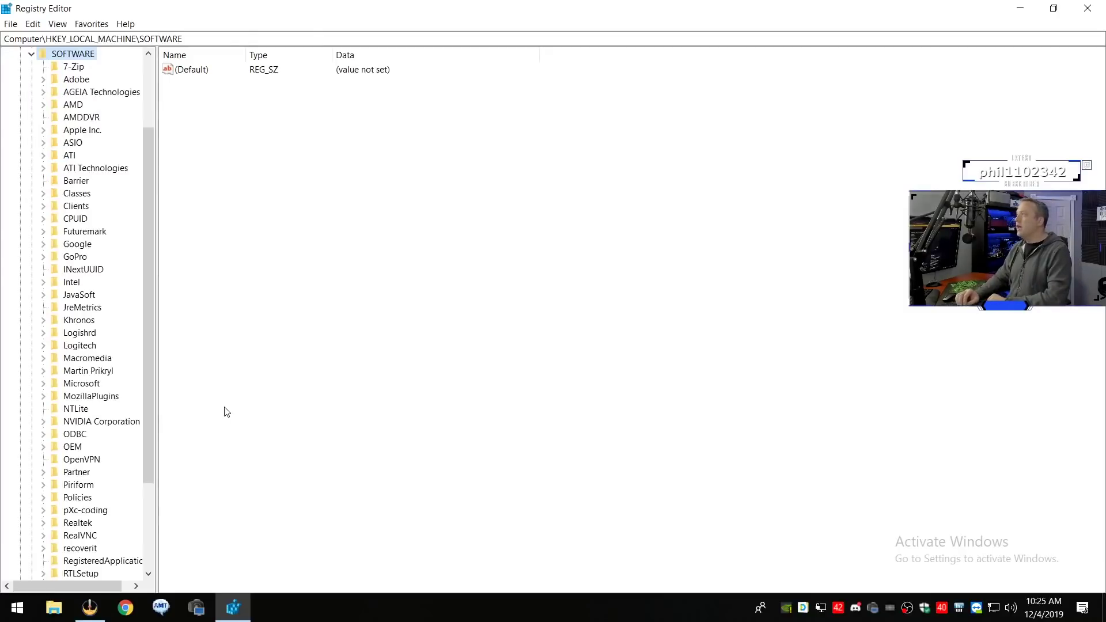
key("m")
key("m")
key("i")
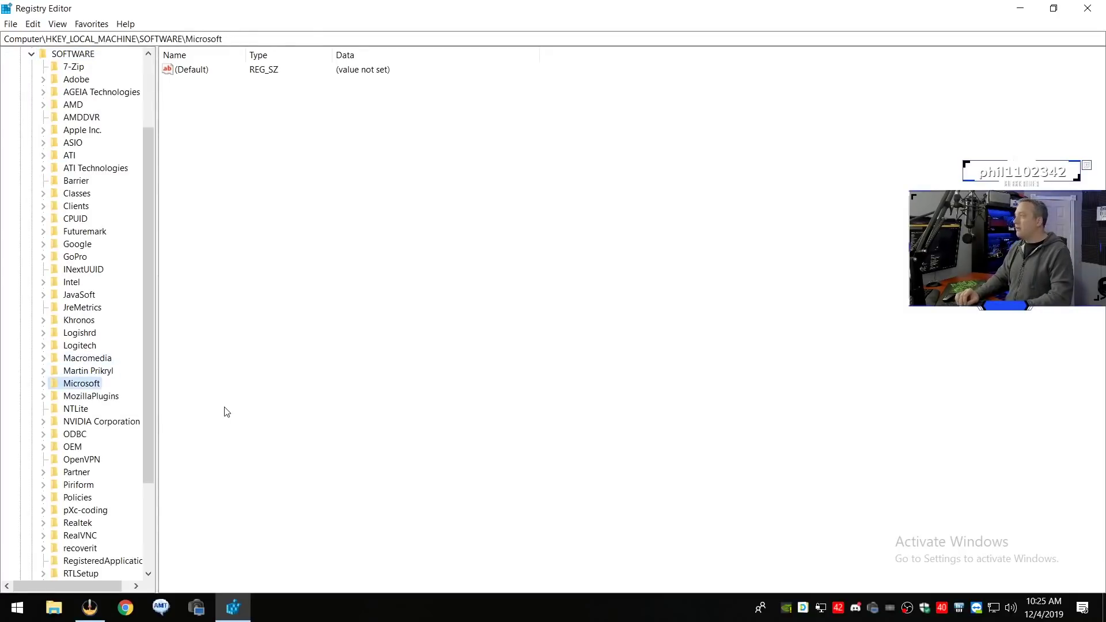
key("Right")
key("Right")
key("w")
key("b")
key("w")
key("i")
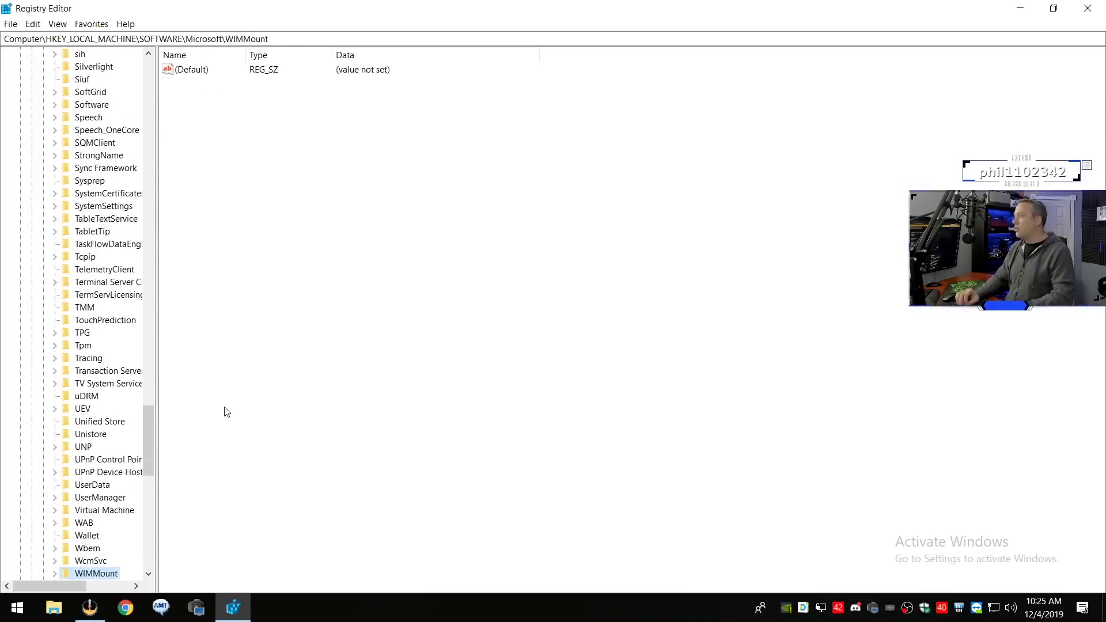
key("Down")
key("Down")
key("Up")
key("Right")
Select CurrentVersion\Run to list its four startup entries, then reopen the Run box.
key("Right")
key("Down")
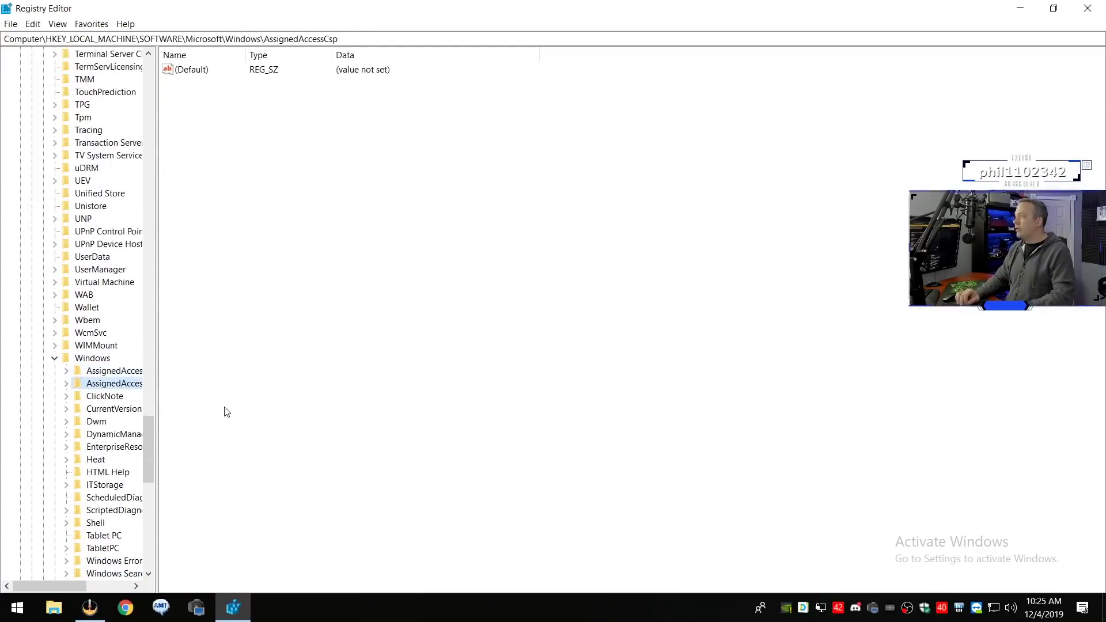
key("c")
key("u")
key("Right")
key("Right")
key("r")
key("e")
key("m")
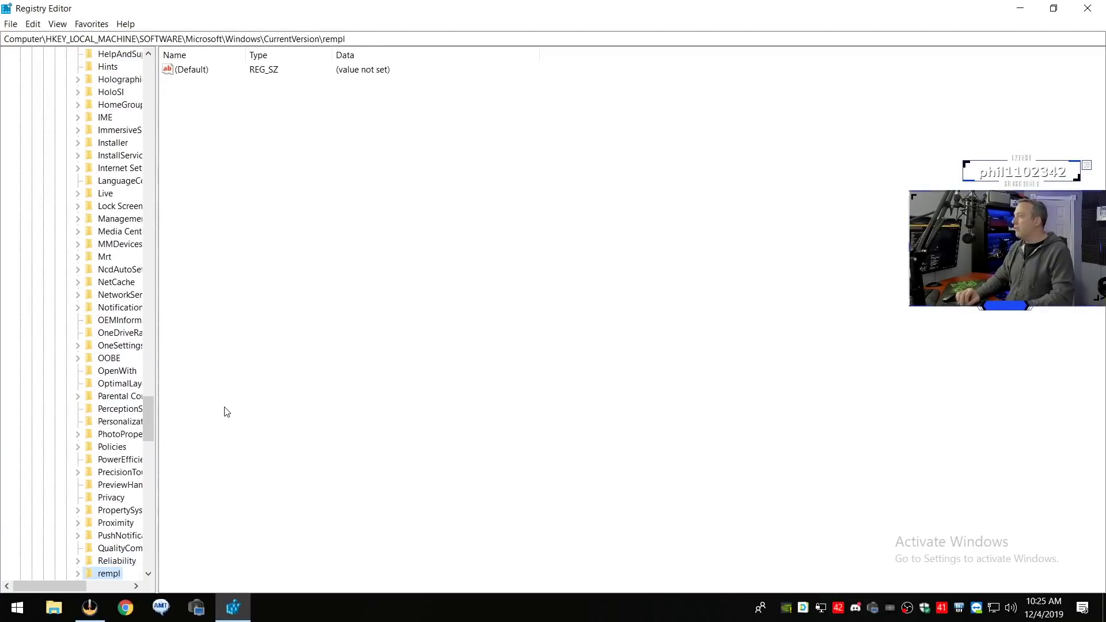
key("r")
key("u")
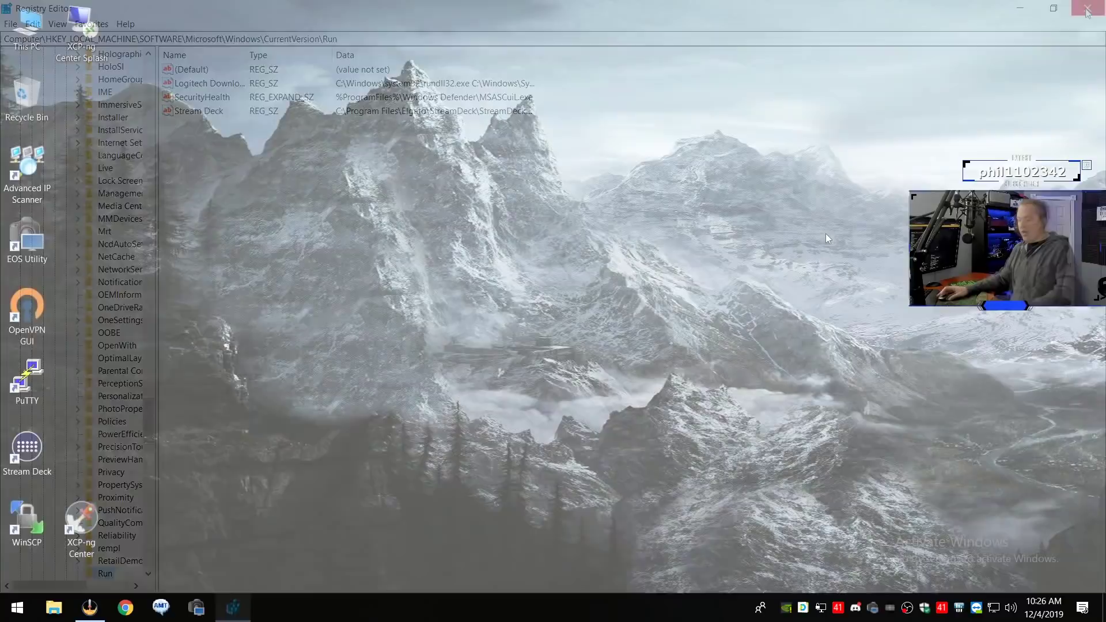
key("super+r")
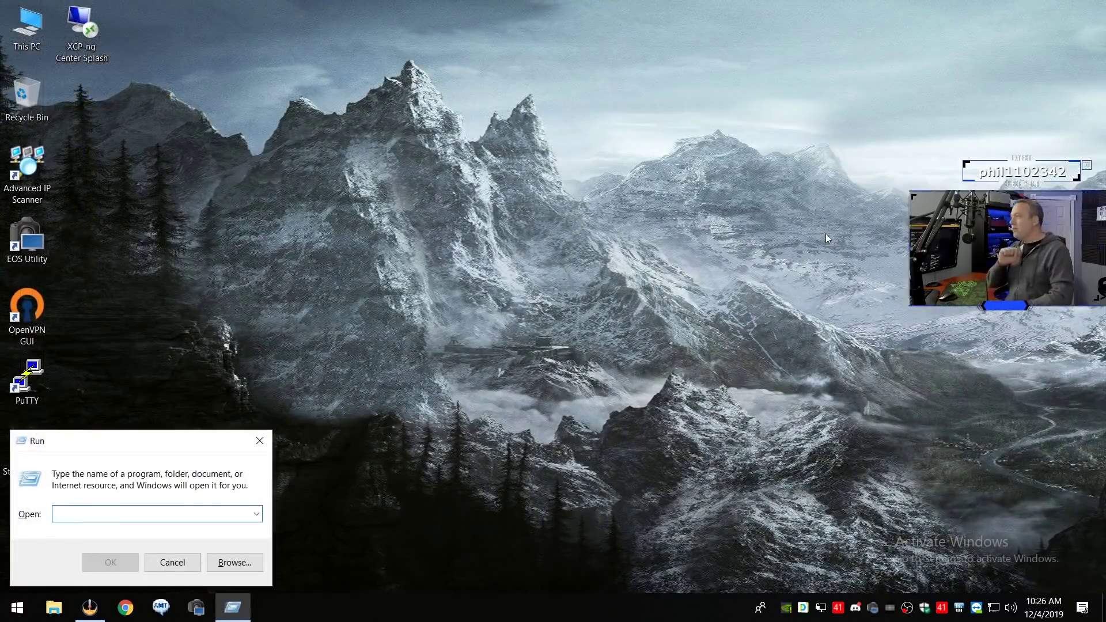
Launch services.msc, maximize the Services console, and read a few service descriptions.
type("service")
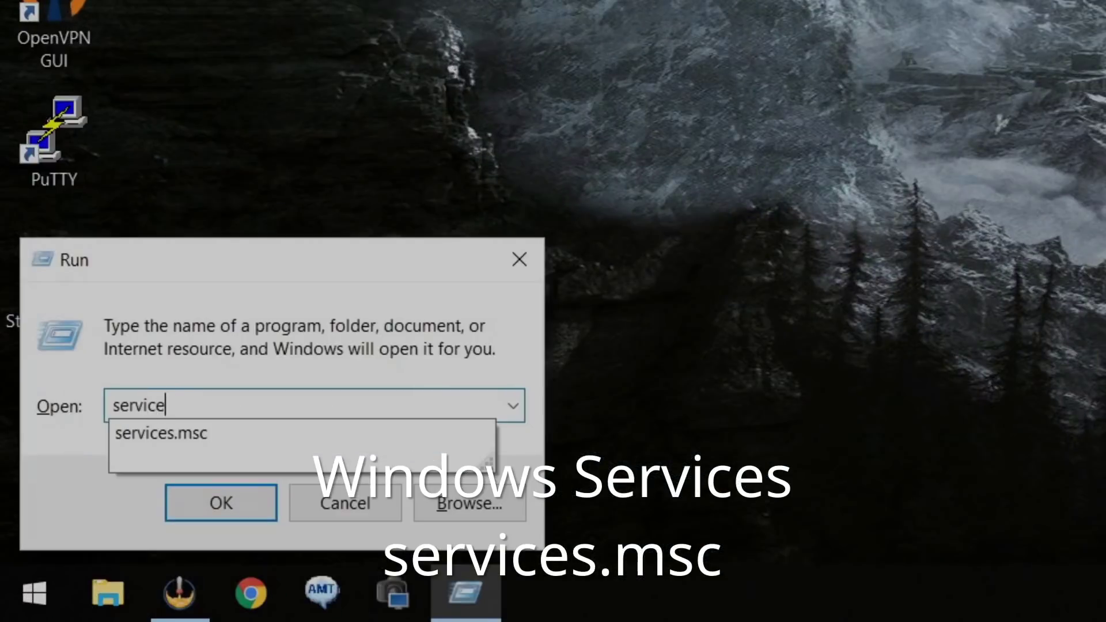
type("s.msc")
key("Return")
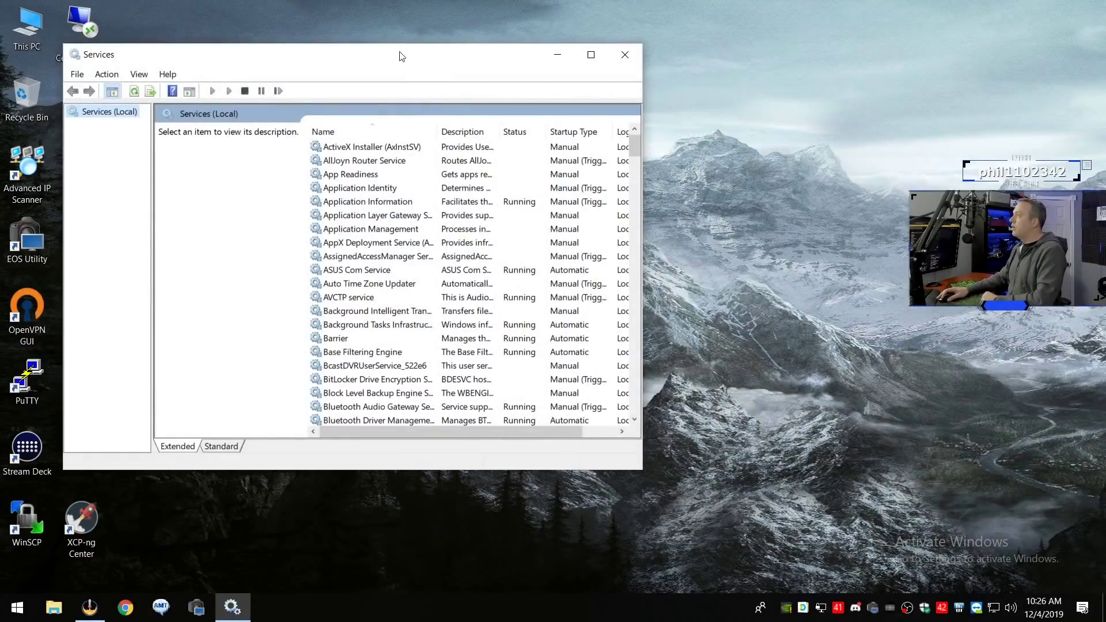
double_click(399, 50)
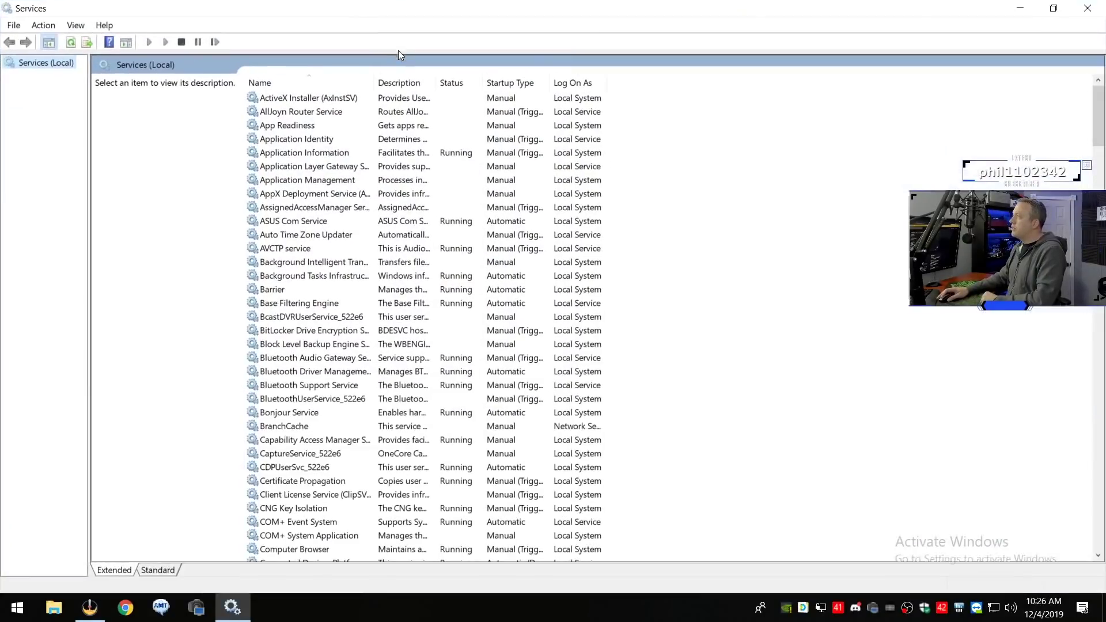
left_click(248, 238)
left_click(276, 292)
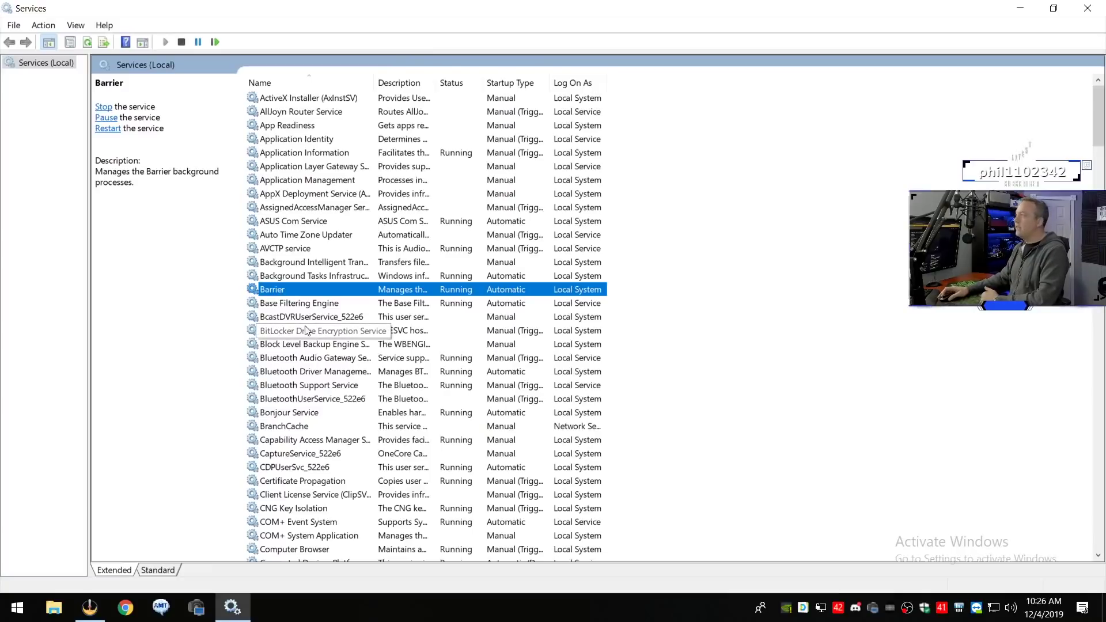
left_click(278, 182)
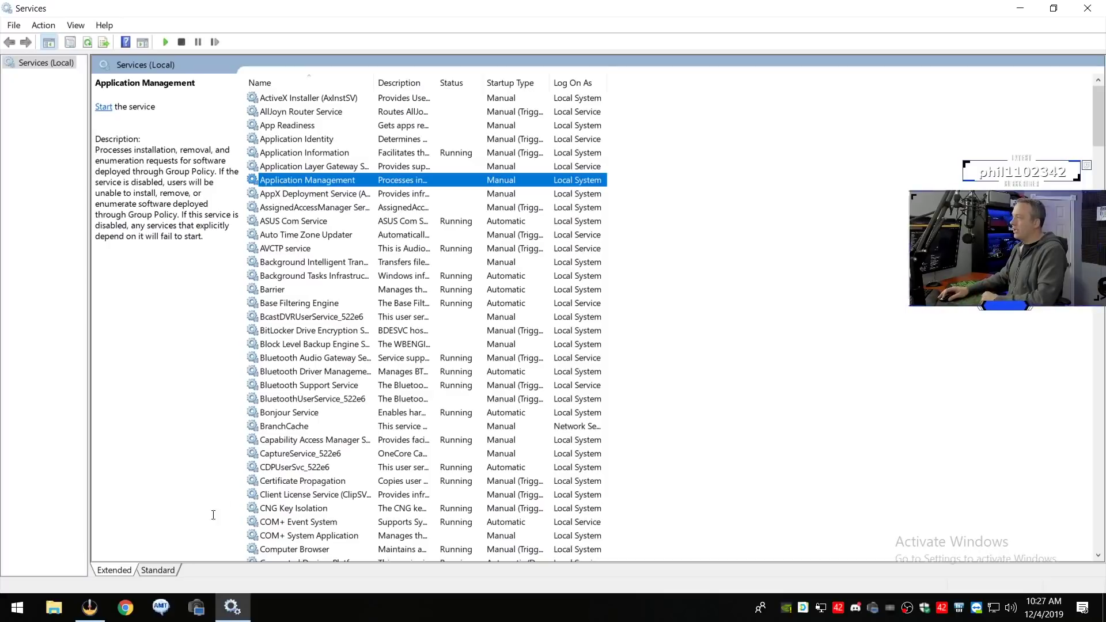
Switch to the Standard view, widen the Name column, and sort by Startup Type.
left_click(167, 571)
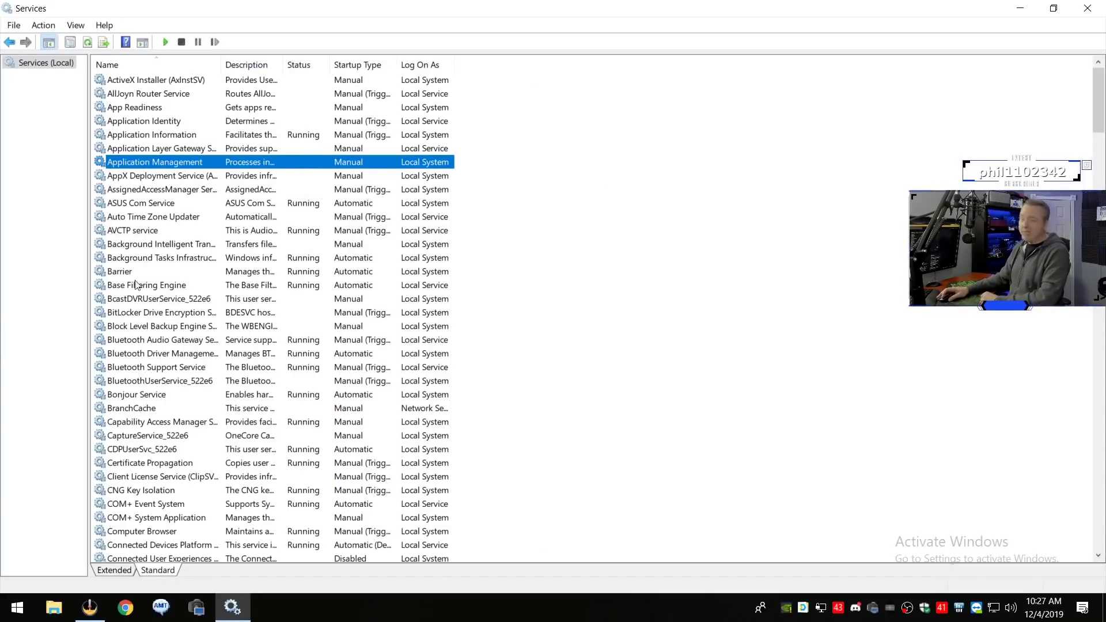
left_click_drag(220, 67, 333, 69)
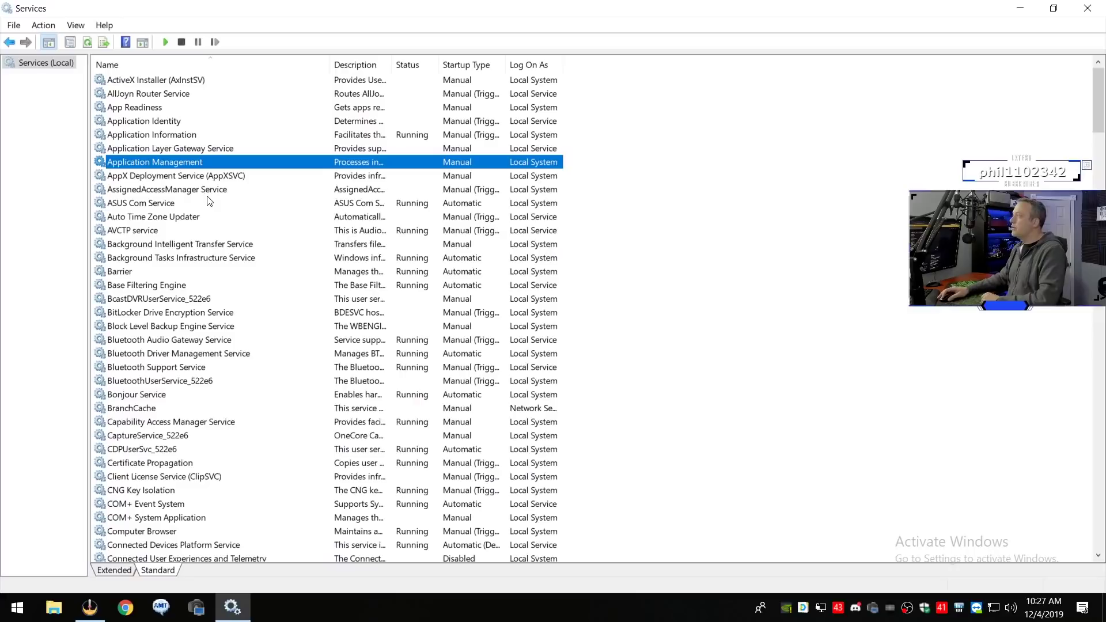
left_click(464, 61)
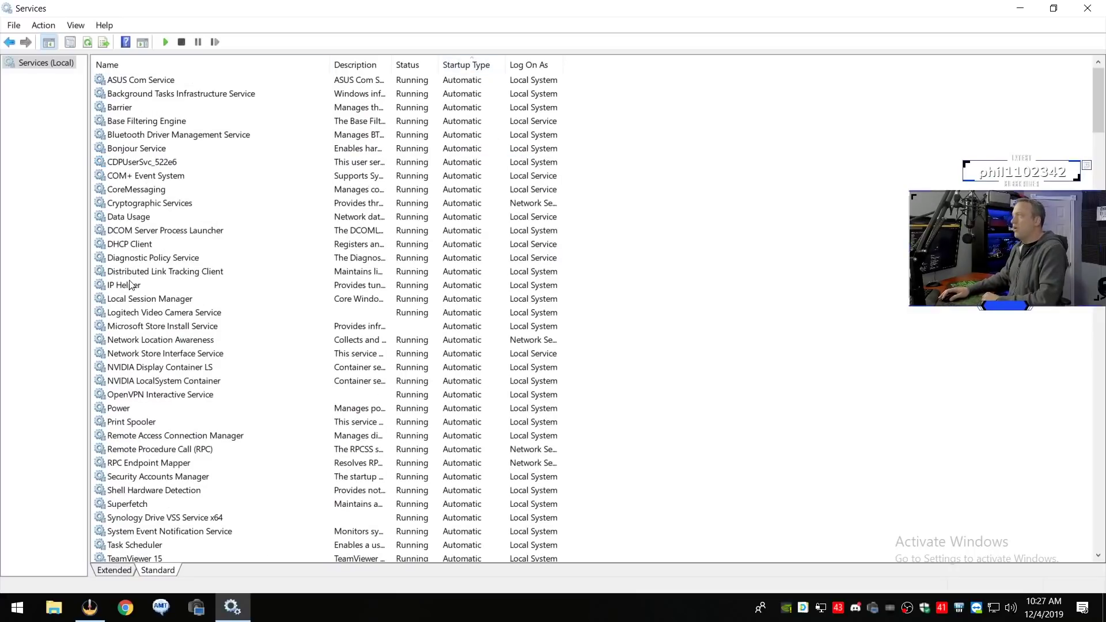
Scroll down the list and open the Windows Search service's properties.
scroll(134, 297, "down", 2)
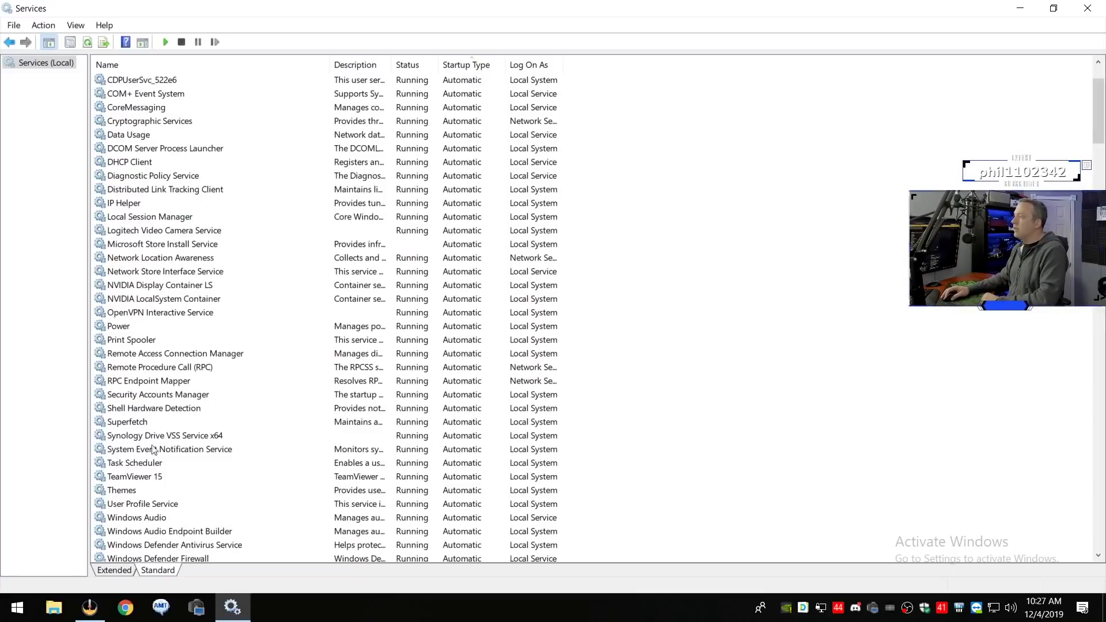
scroll(165, 469, "down", 1)
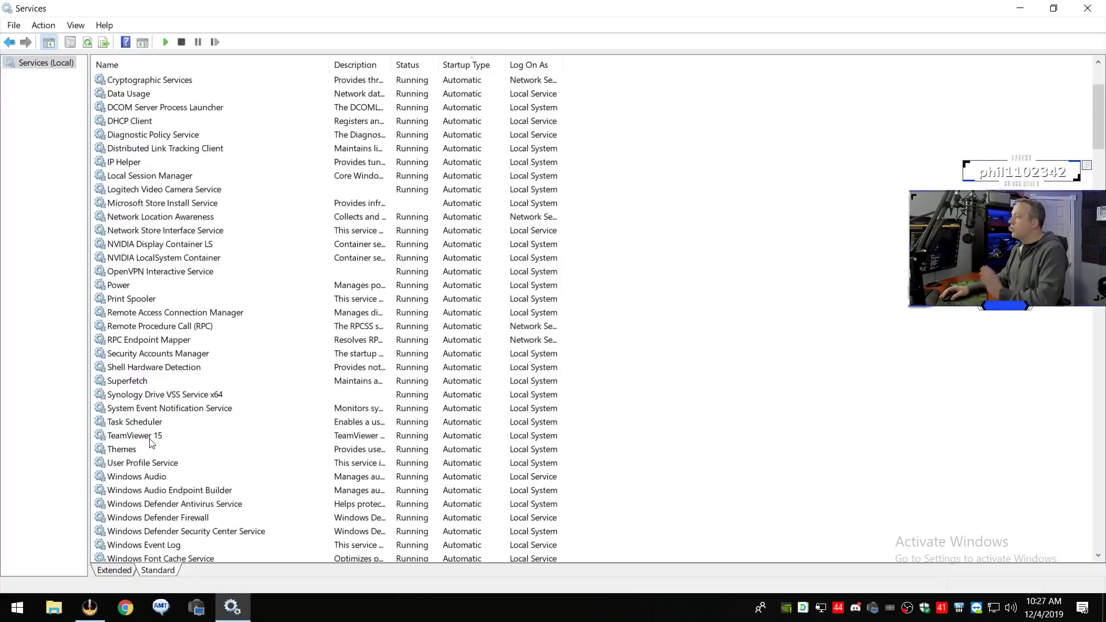
scroll(150, 449, "down", 2)
scroll(156, 436, "down", 2)
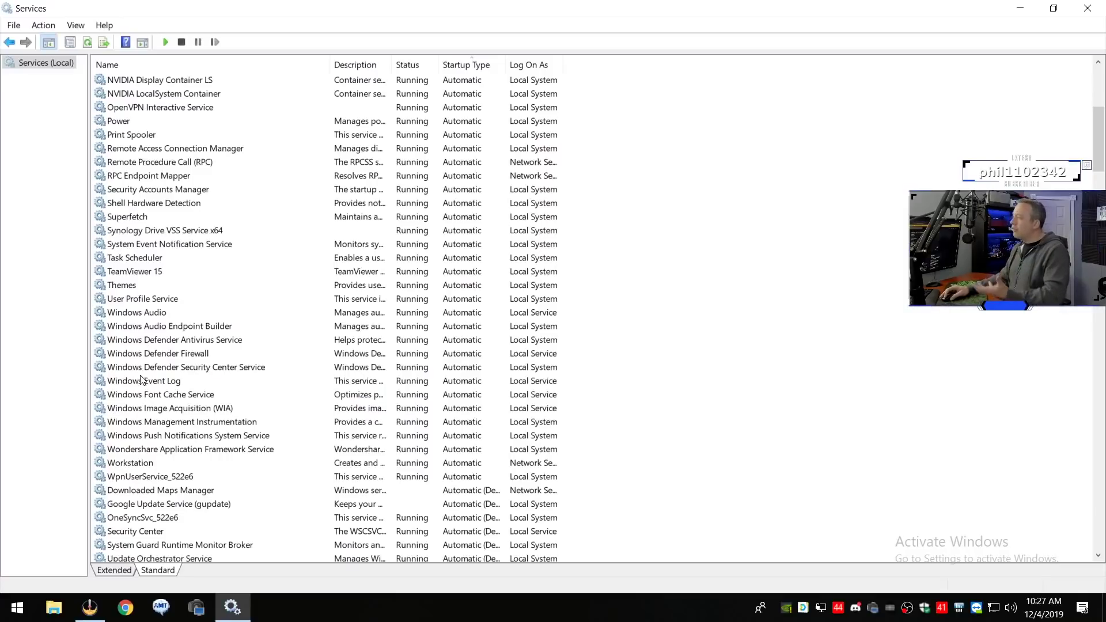
scroll(190, 351, "down", 3)
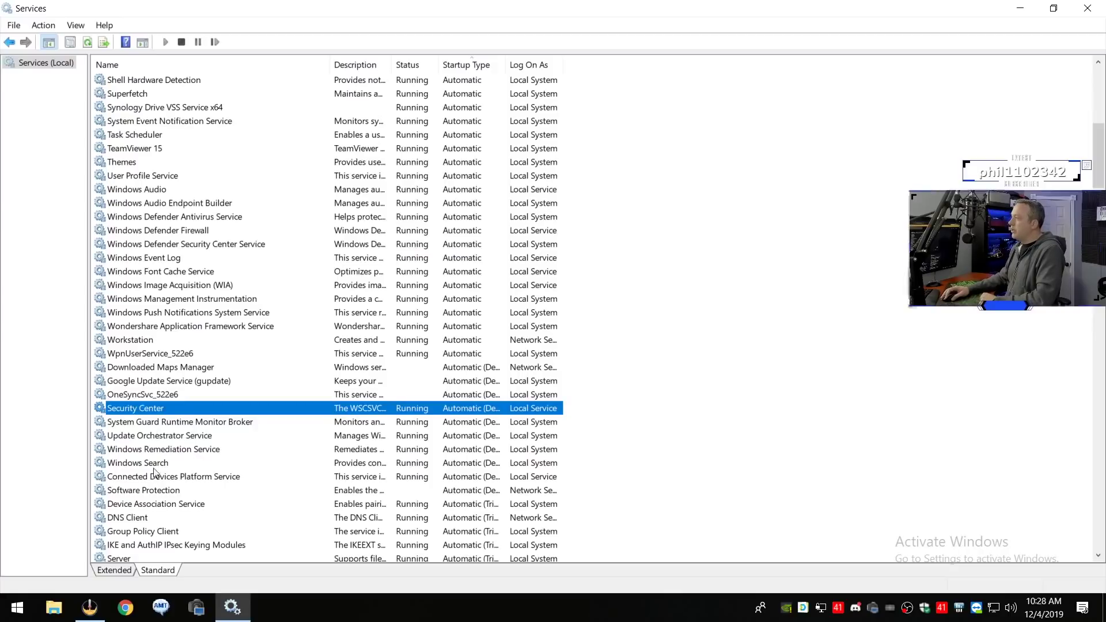
left_click(155, 463)
scroll(182, 485, "down", 1)
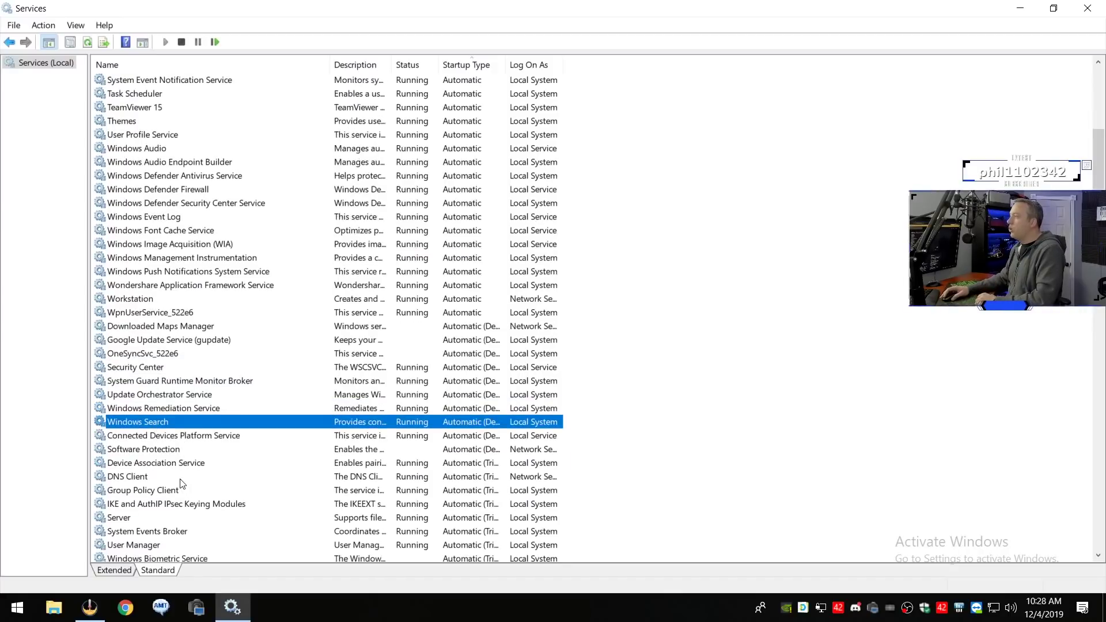
double_click(154, 422)
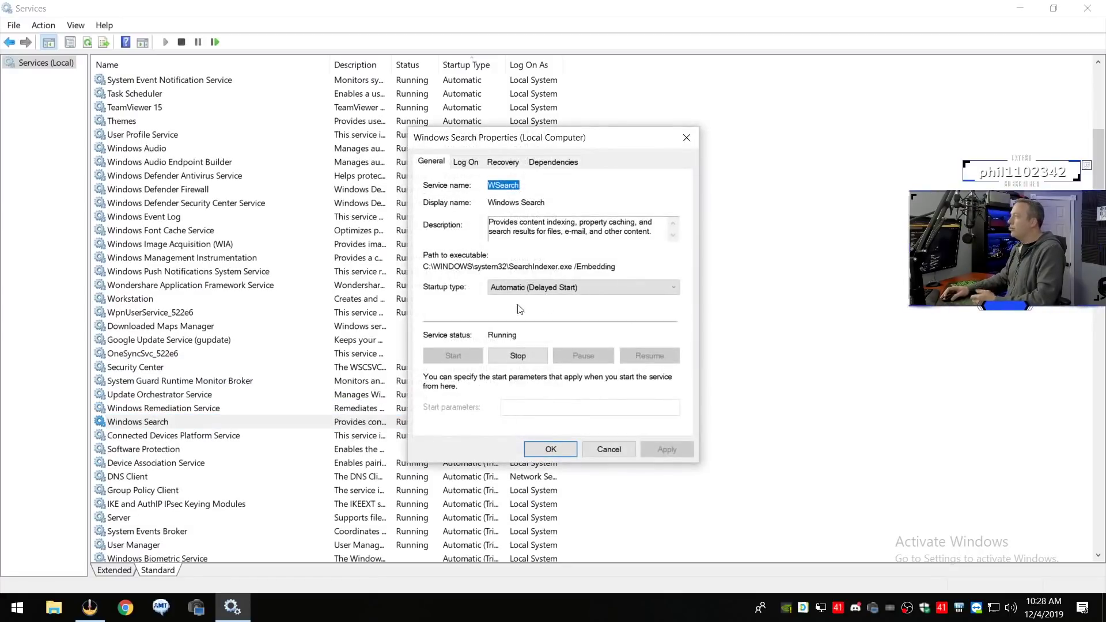
Stop Windows Search, set its startup type to Disabled, apply, and close.
left_click(518, 355)
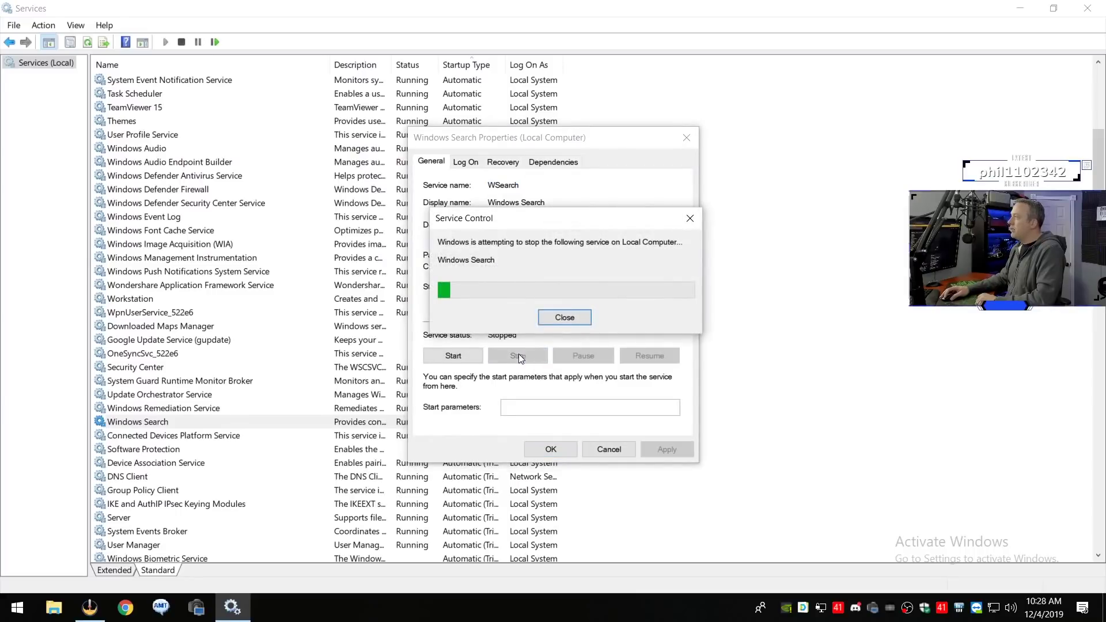
left_click(569, 288)
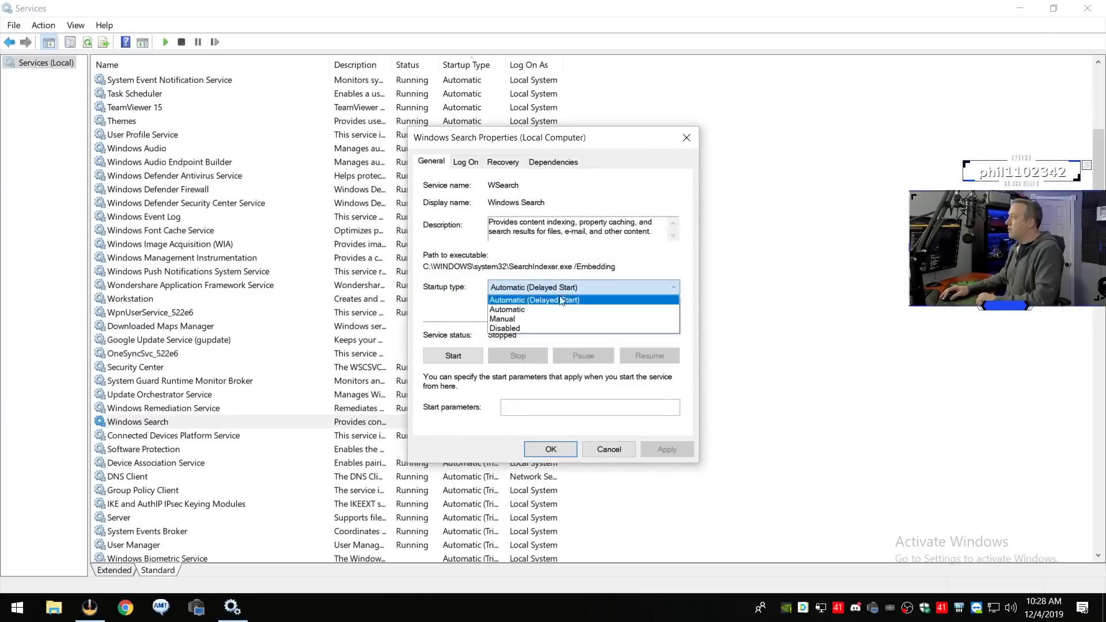
left_click(524, 331)
left_click(666, 449)
left_click(550, 449)
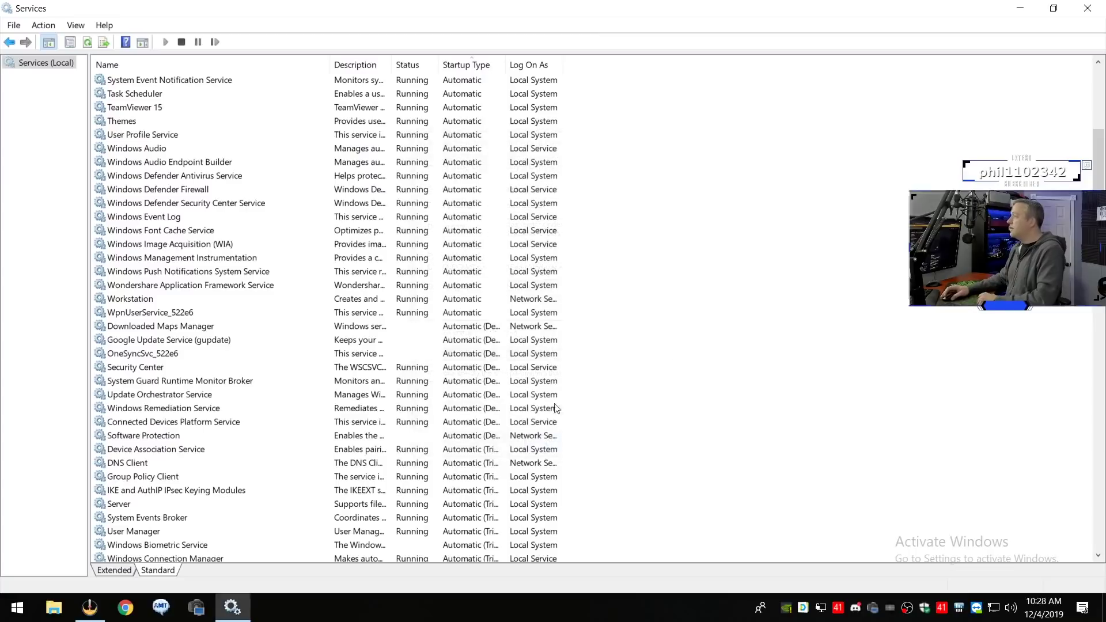
Try disabling OneSyncSvc_522e6, dismiss the 'parameter is incorrect' error, and cancel the dialog.
double_click(144, 354)
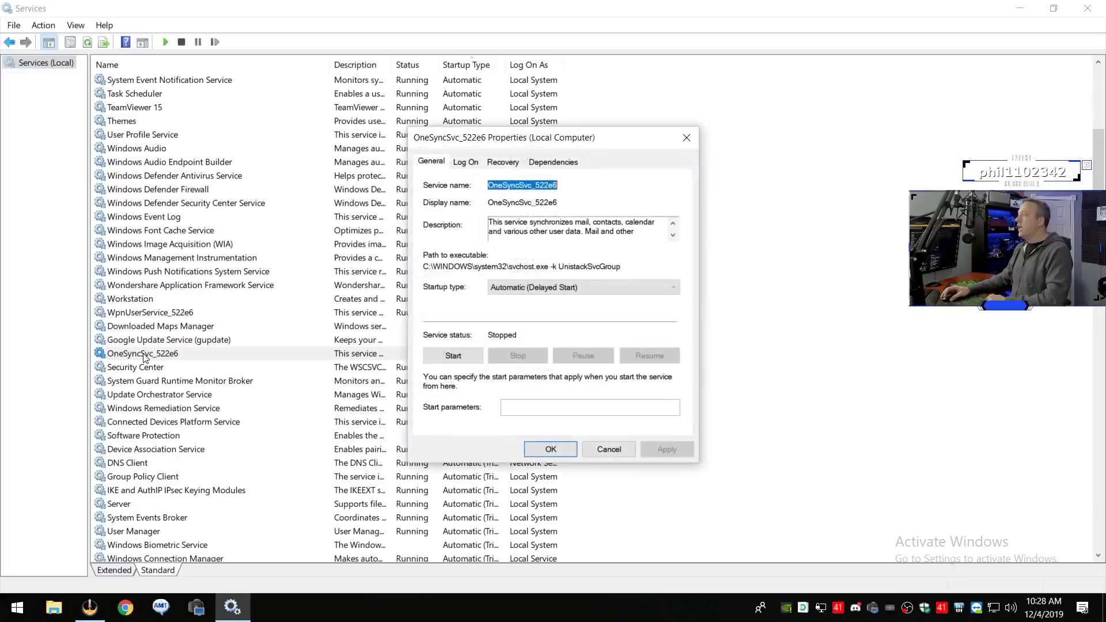
left_click(519, 288)
left_click(520, 331)
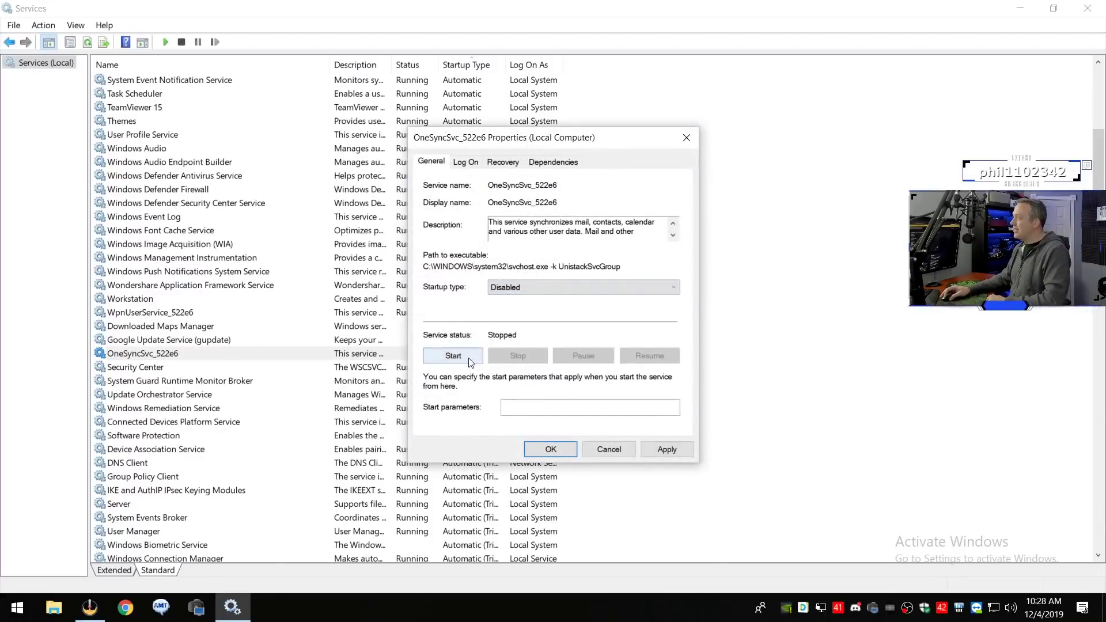
left_click(670, 450)
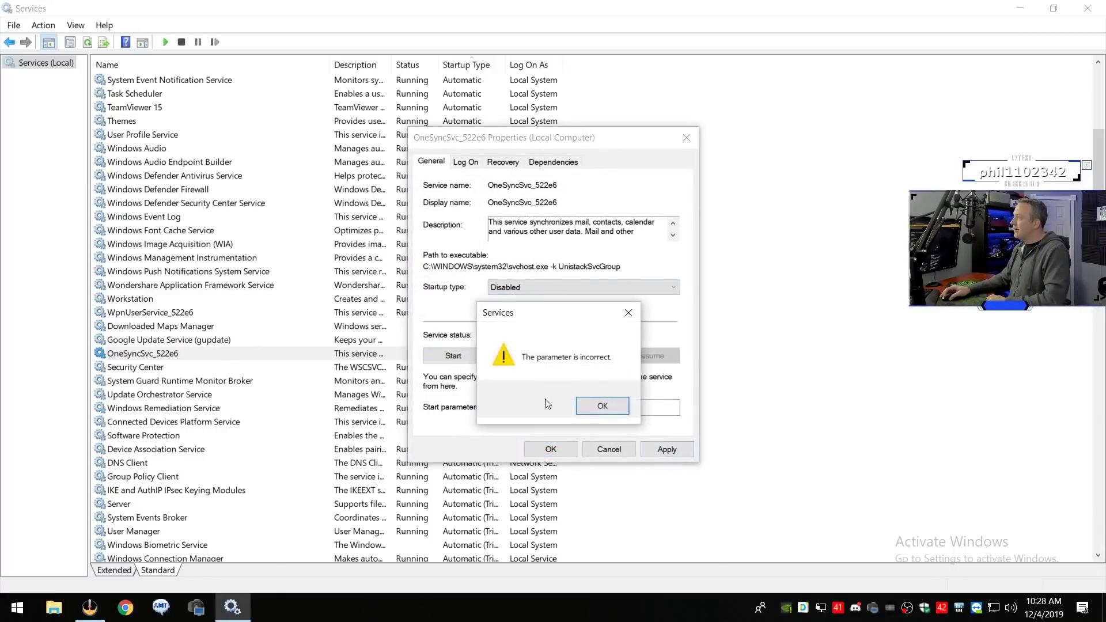
left_click(602, 407)
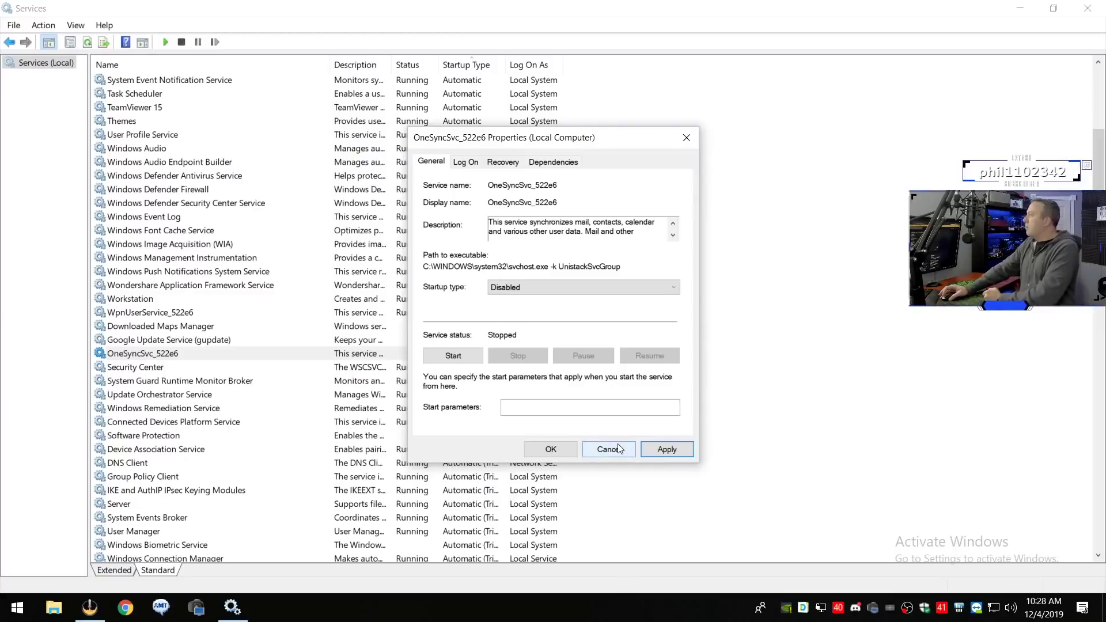
left_click_drag(618, 449, 617, 439)
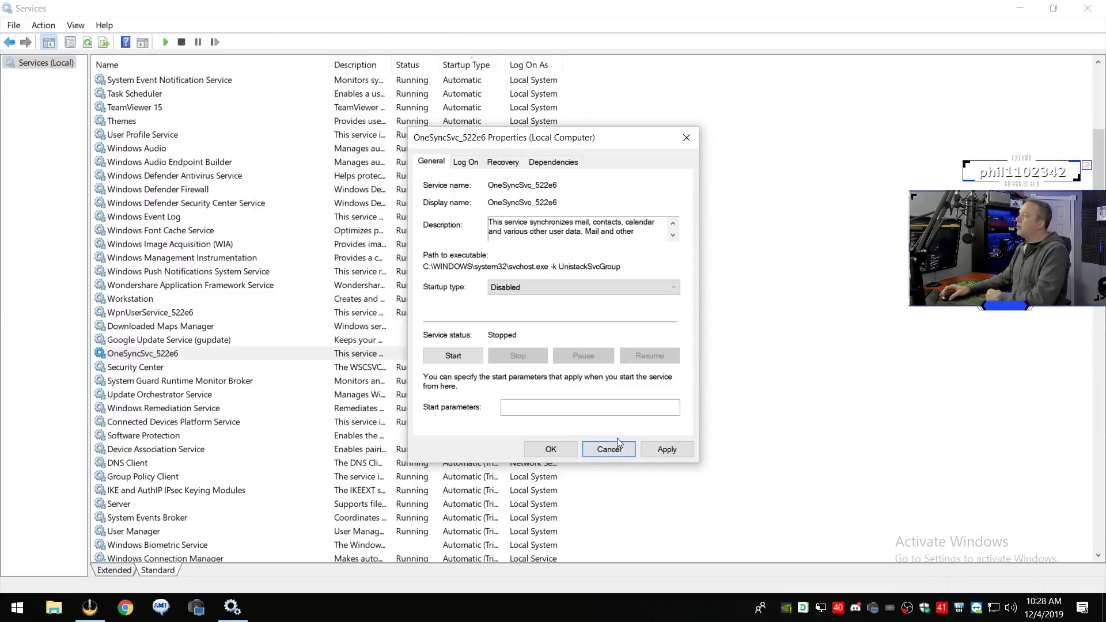
left_click(618, 450)
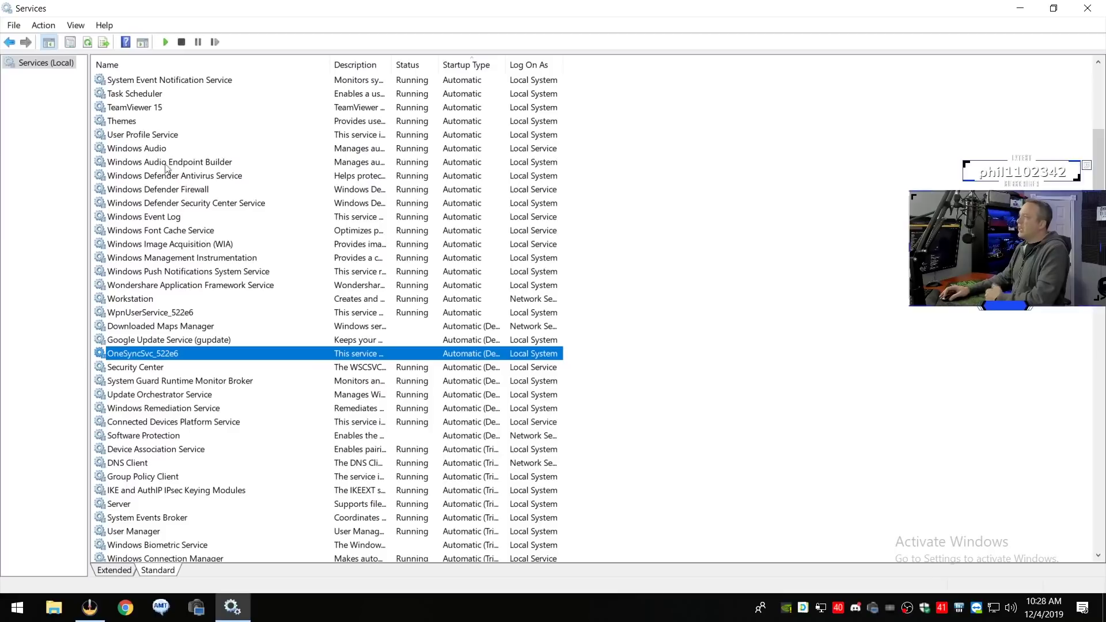
scroll(151, 348, "down", 4)
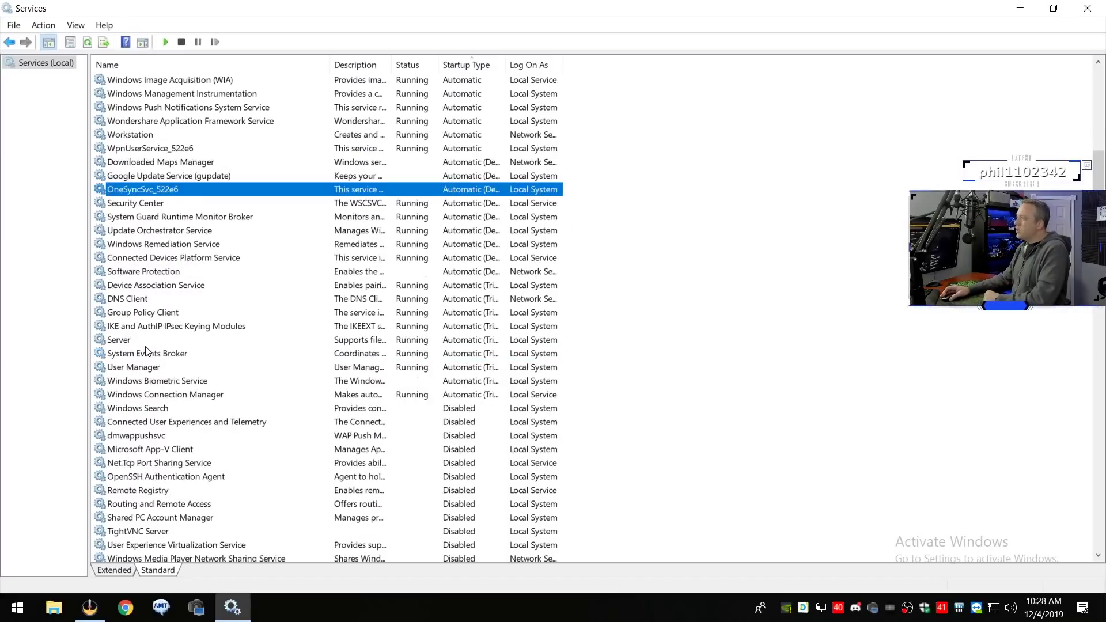
left_click(154, 437)
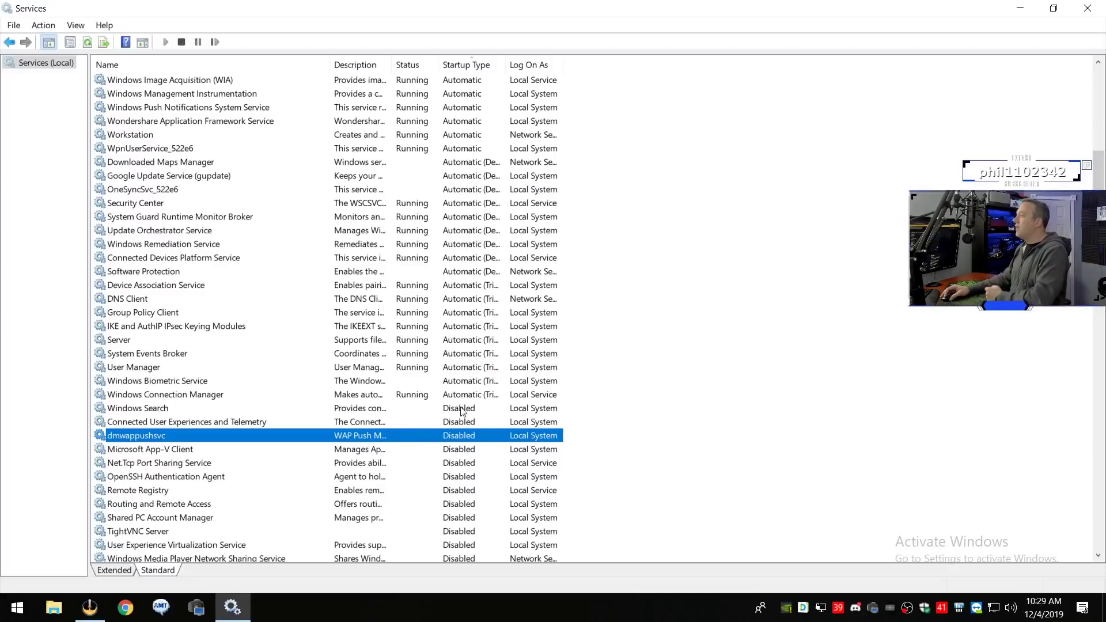
scroll(491, 450, "down", 4)
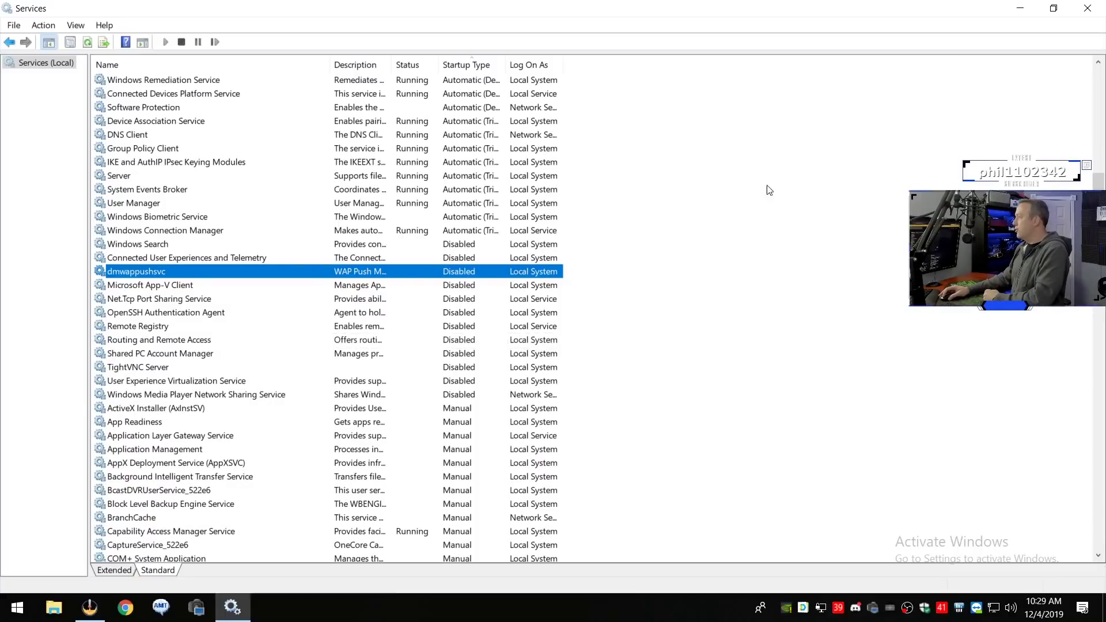
key("alt+F4")
Run mstsc from the Run box to open Remote Desktop Connection, then close it.
key("super+r")
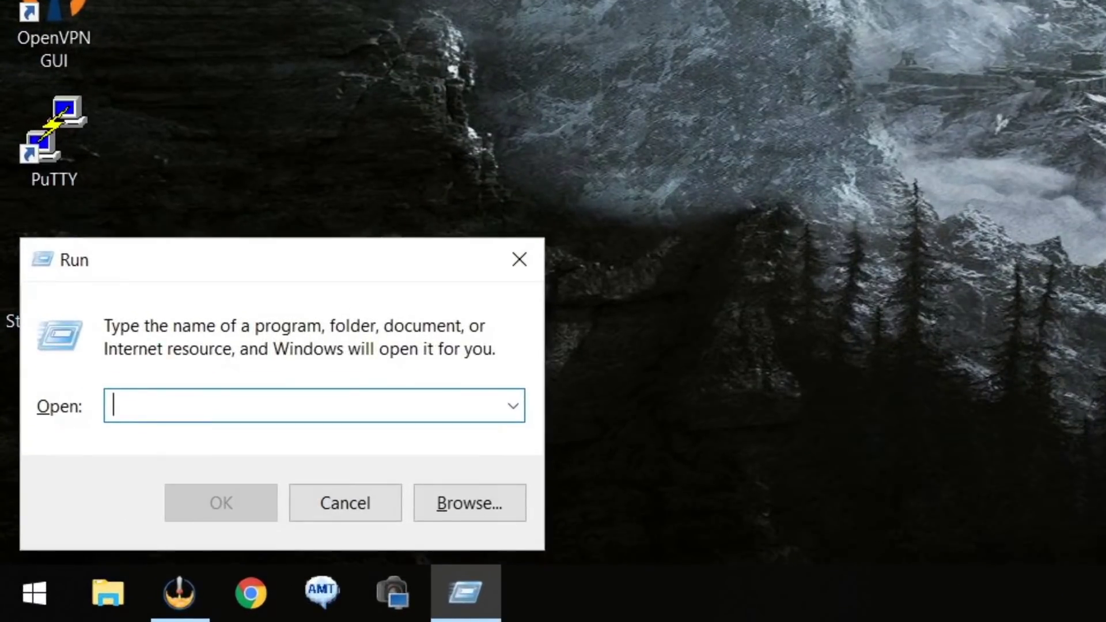
type("stsc")
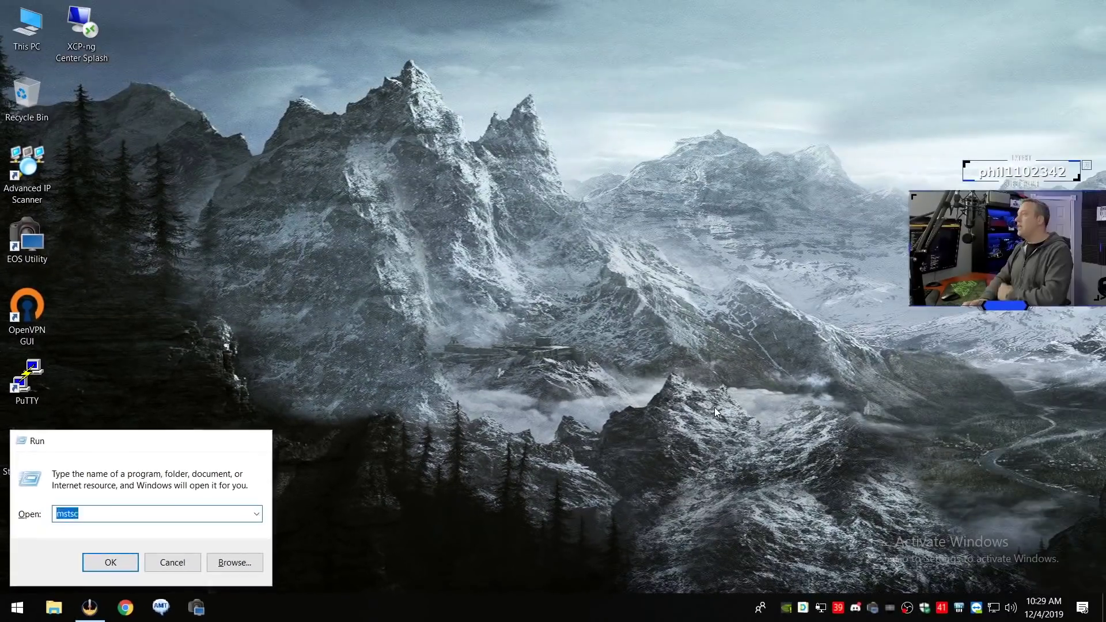
key("Return")
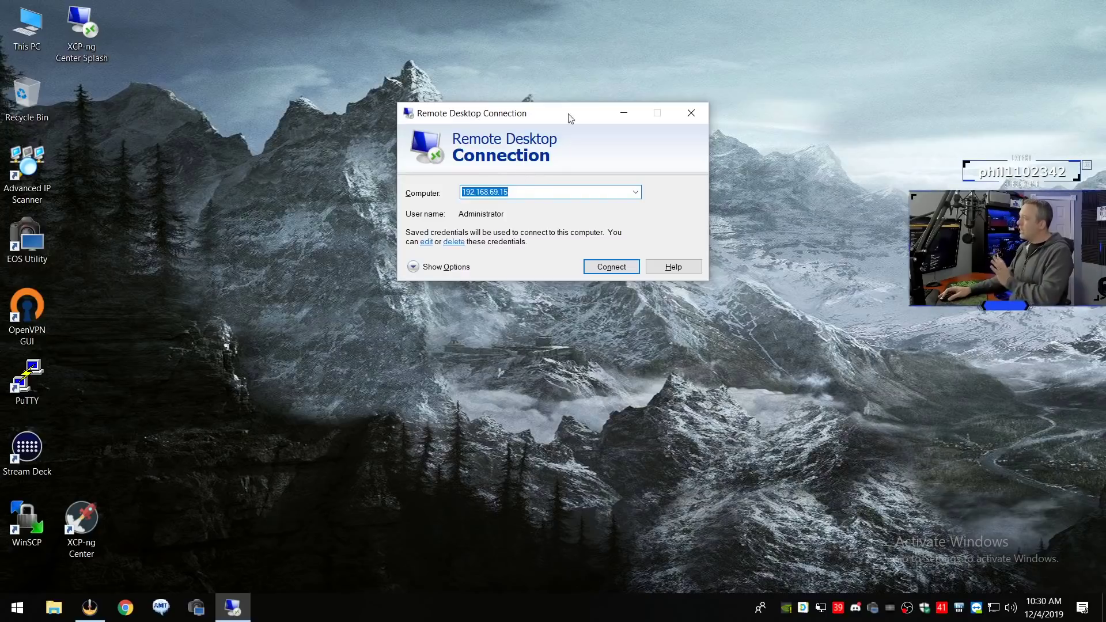
left_click(692, 113)
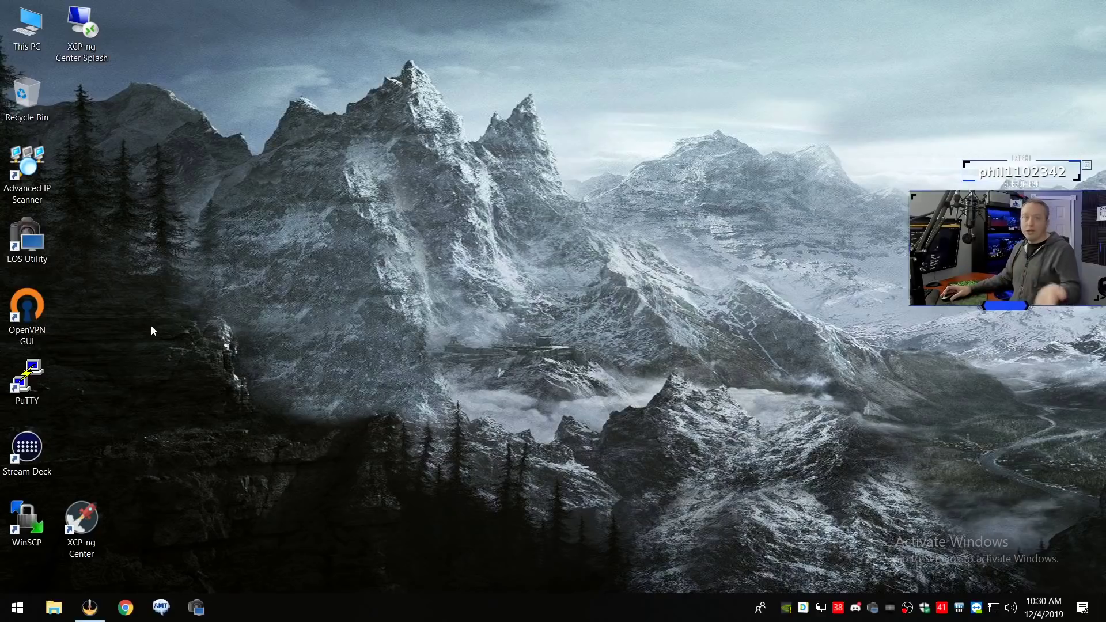
key("super+x")
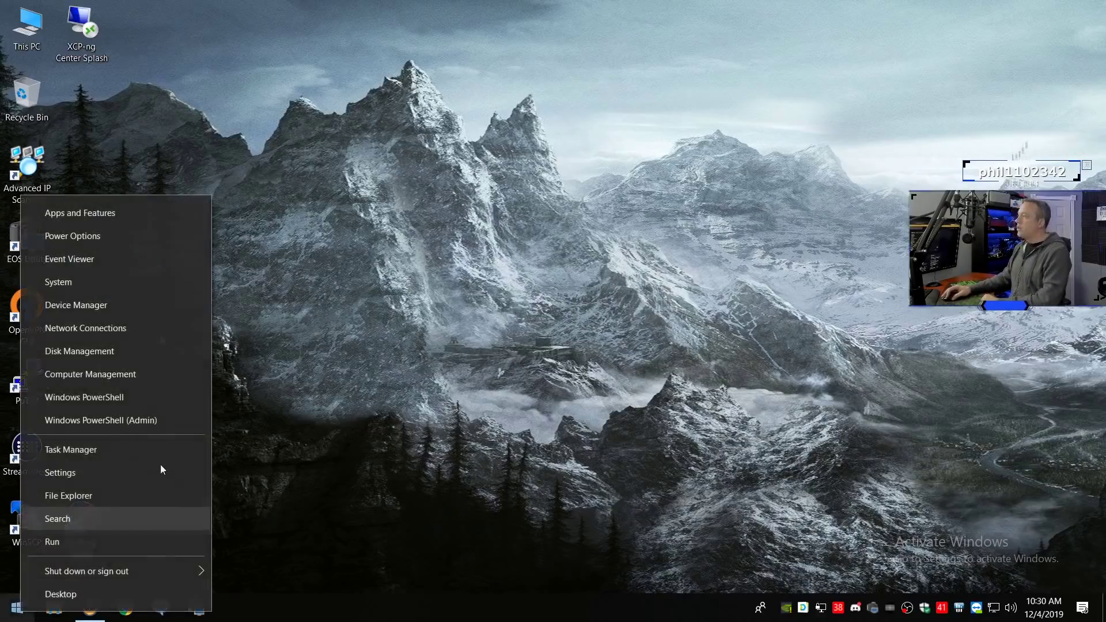
left_click(71, 282)
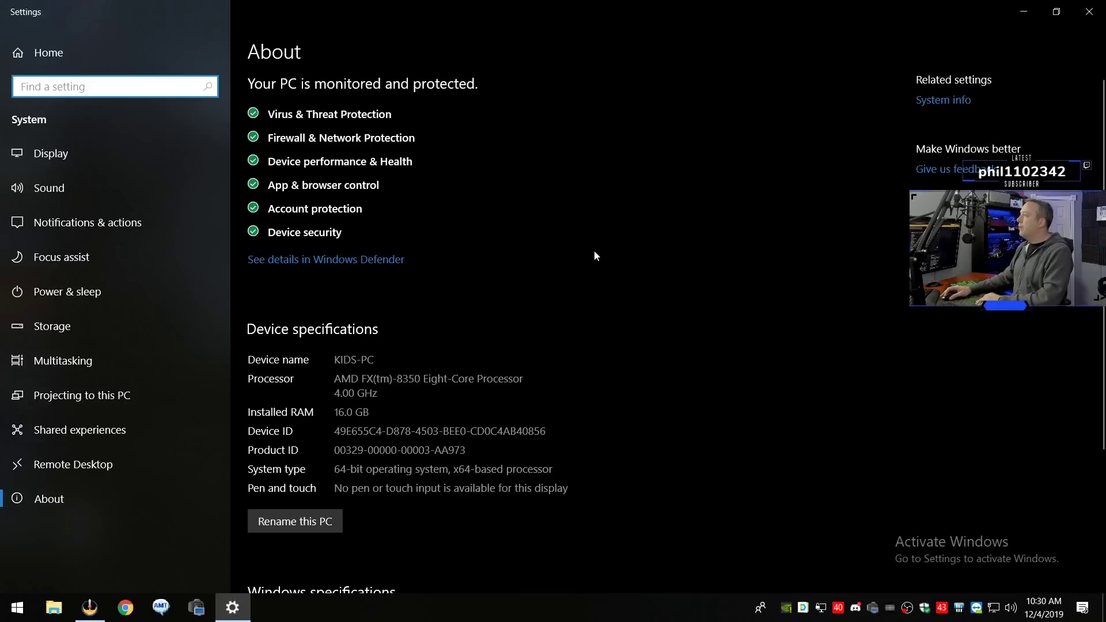
left_click(943, 100)
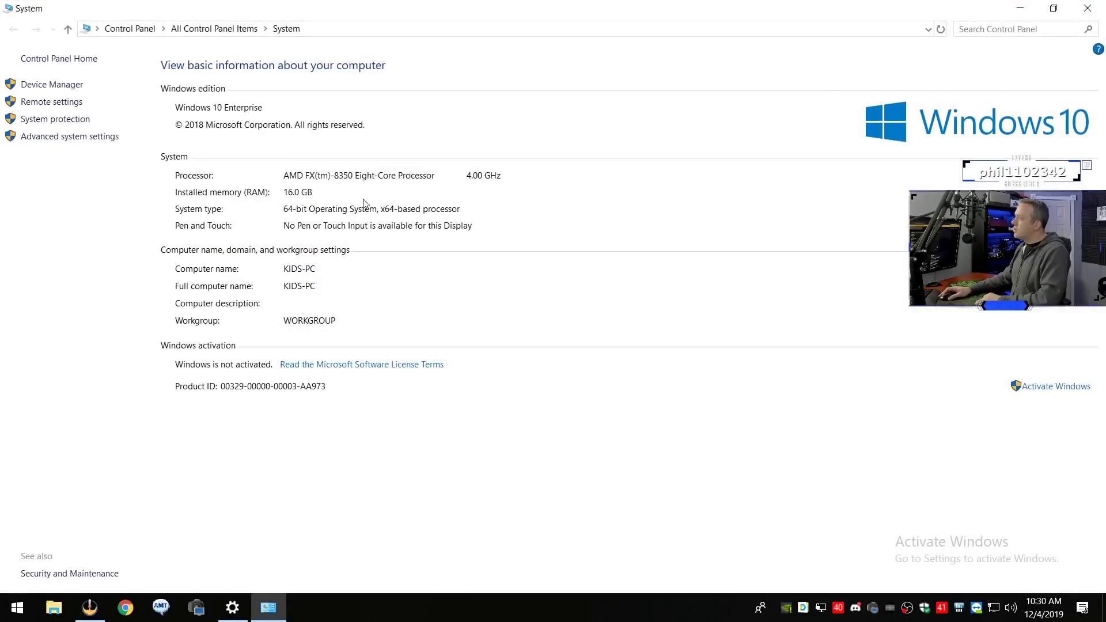
left_click(63, 141)
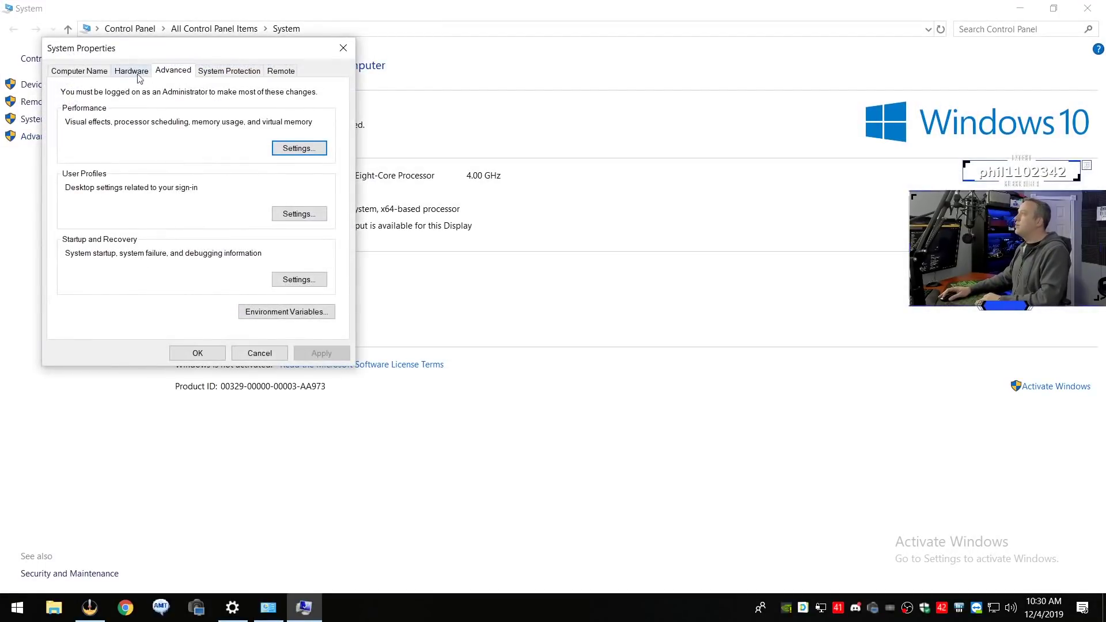
left_click(267, 354)
left_click(1087, 8)
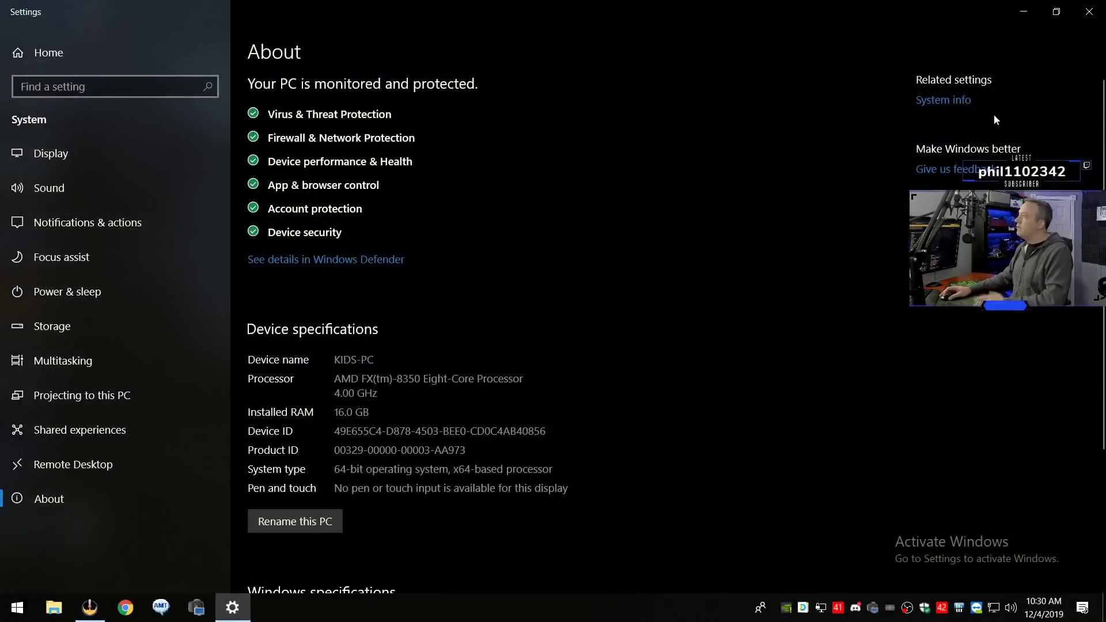
left_click(1087, 8)
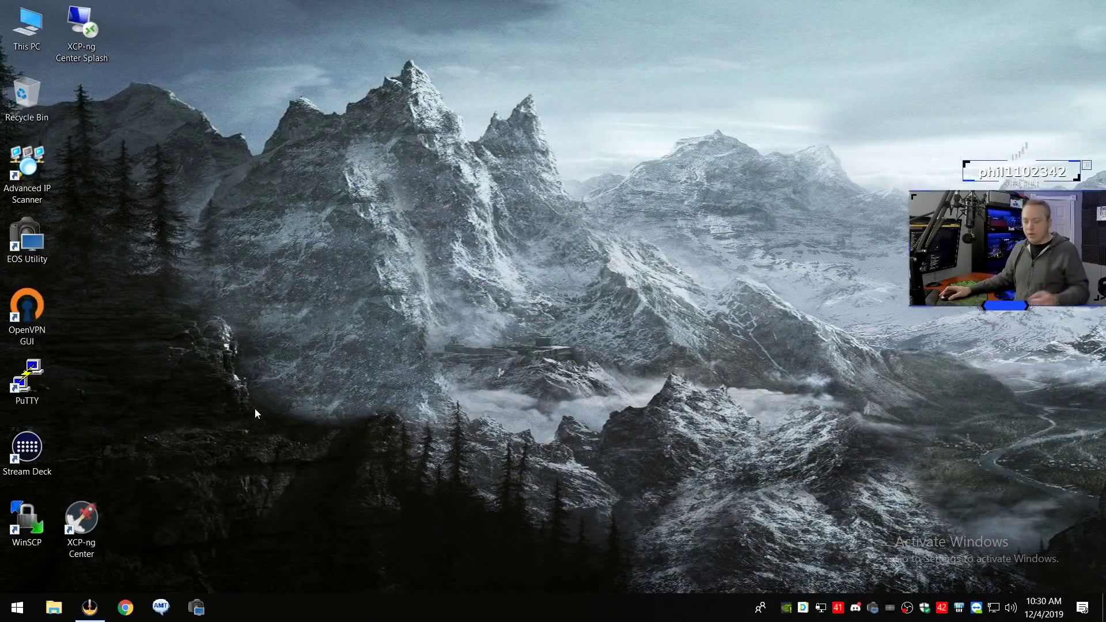
Run systempropertiesadvanced and switch System Properties to the Computer Name tab.
key("super+r")
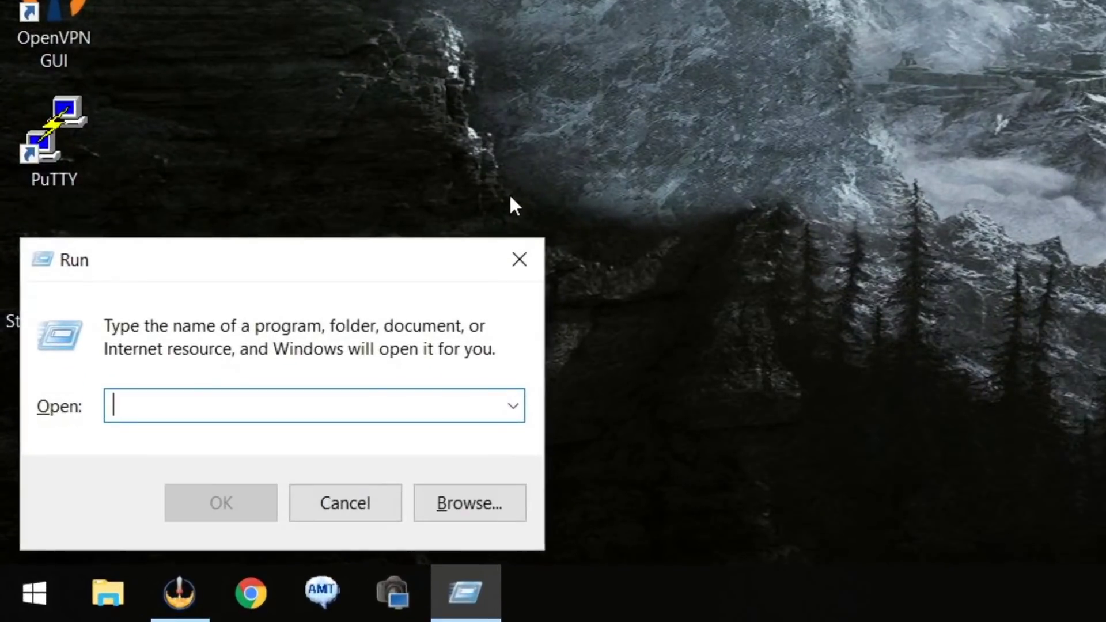
type("system")
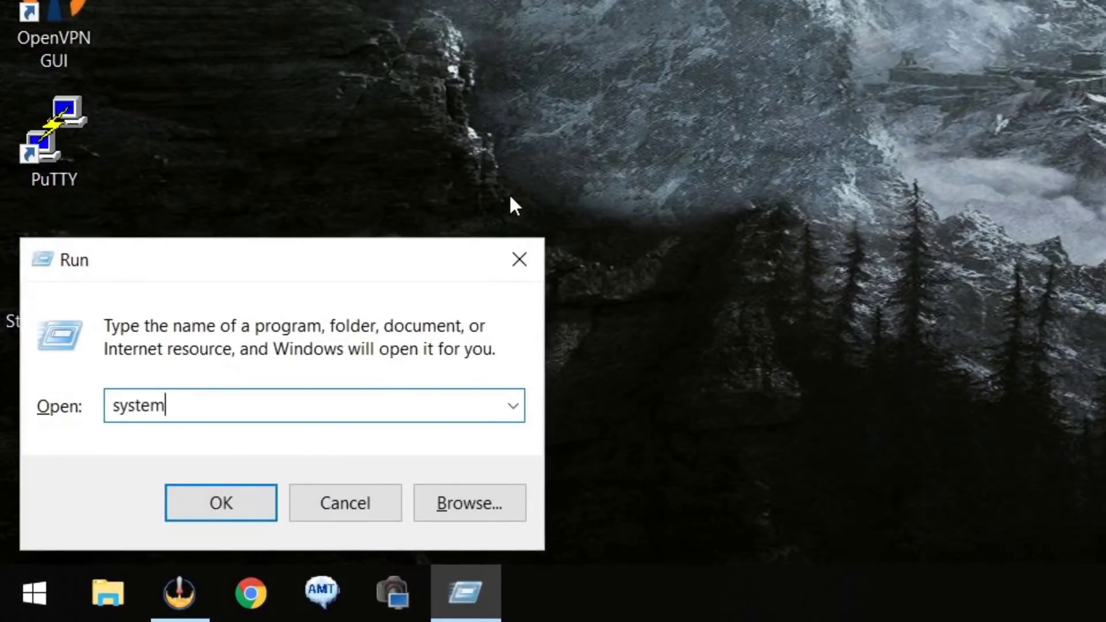
type("propertiesadvanced")
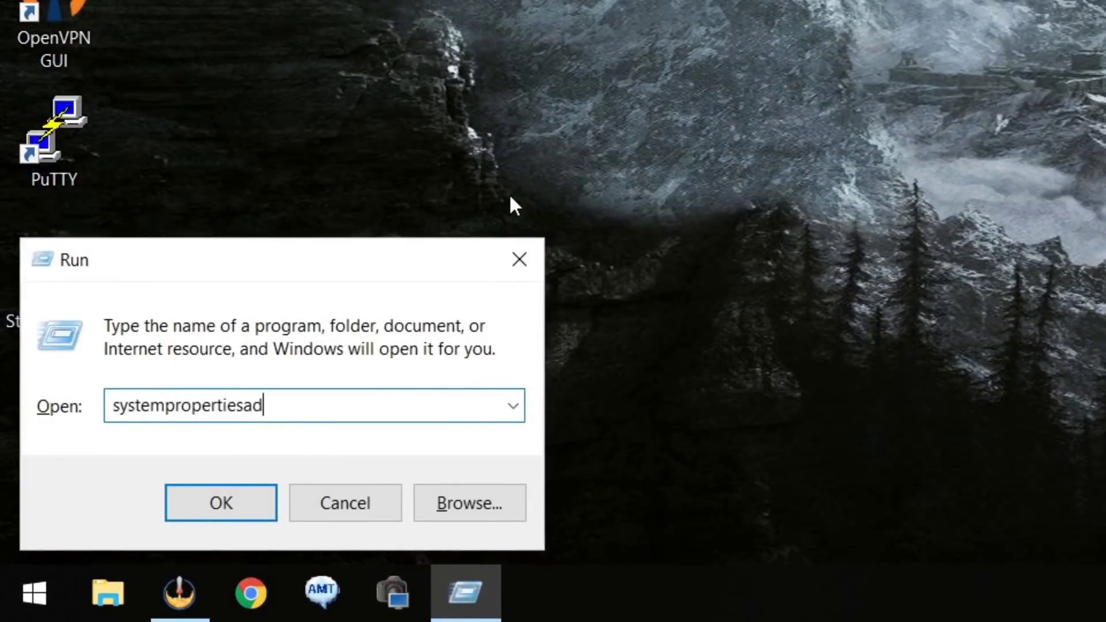
key("Return")
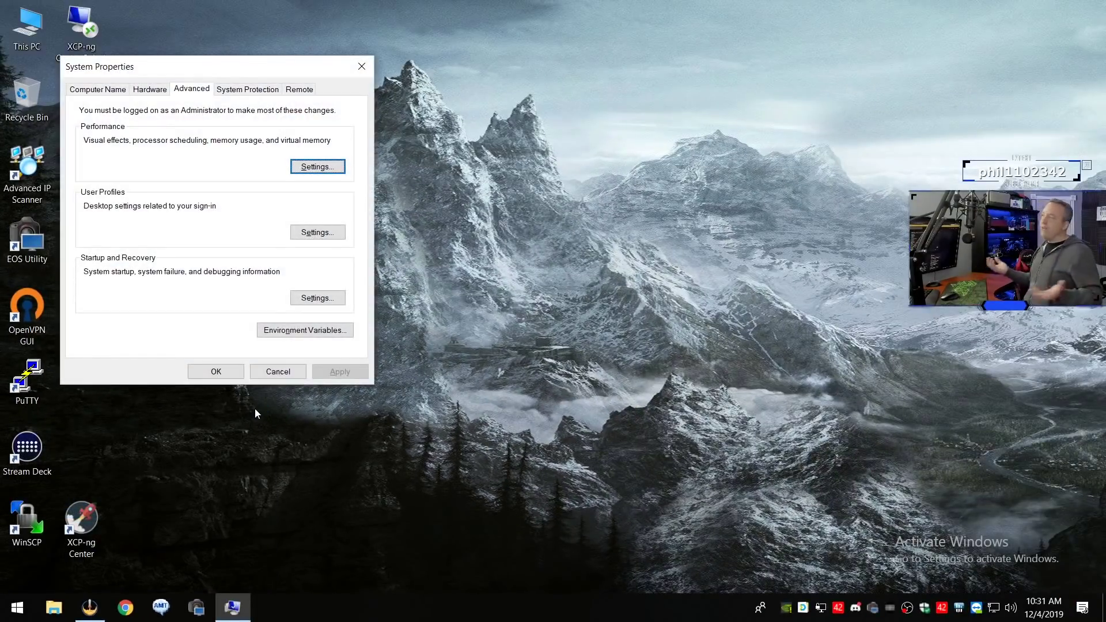
left_click(256, 409)
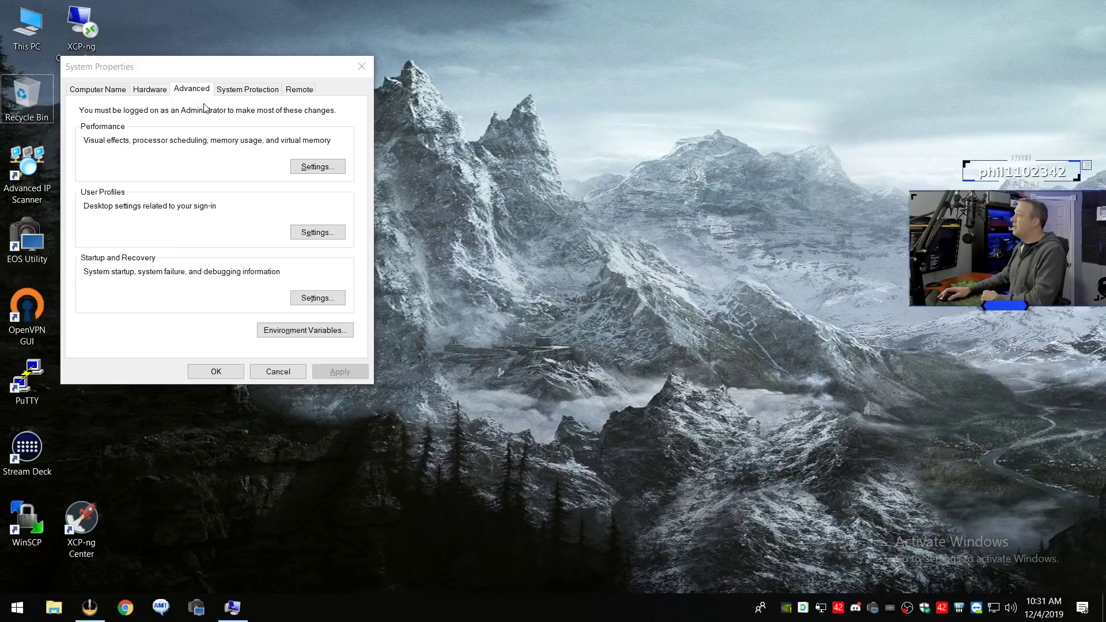
left_click(99, 90)
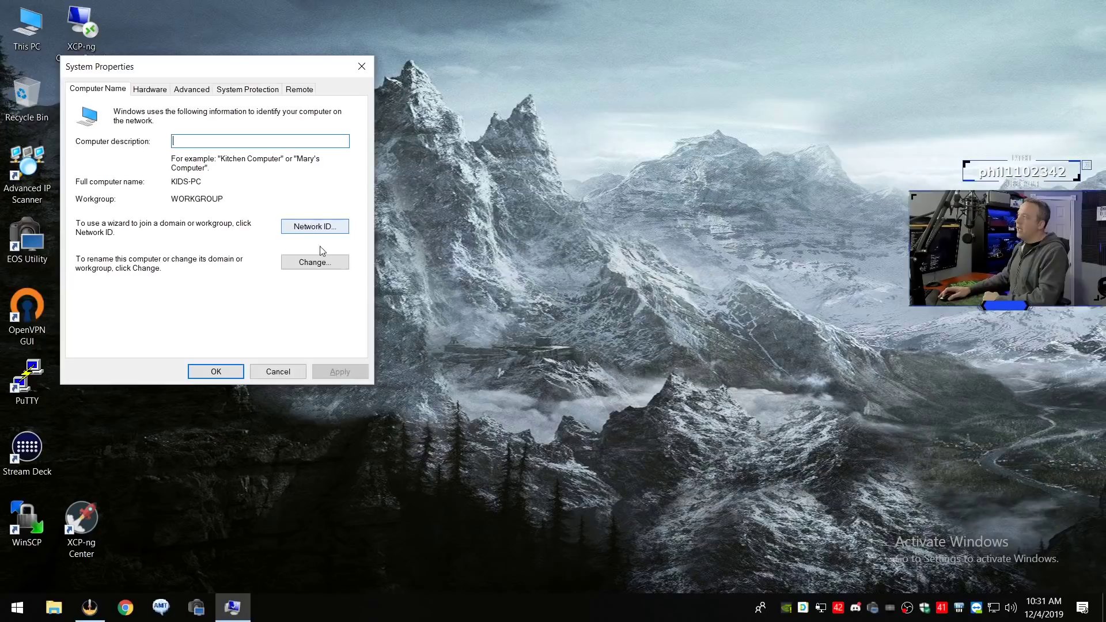
Select Domain in the name-change dialog, cancel both dialogs, then open Run from Start's right-click menu.
left_click(322, 266)
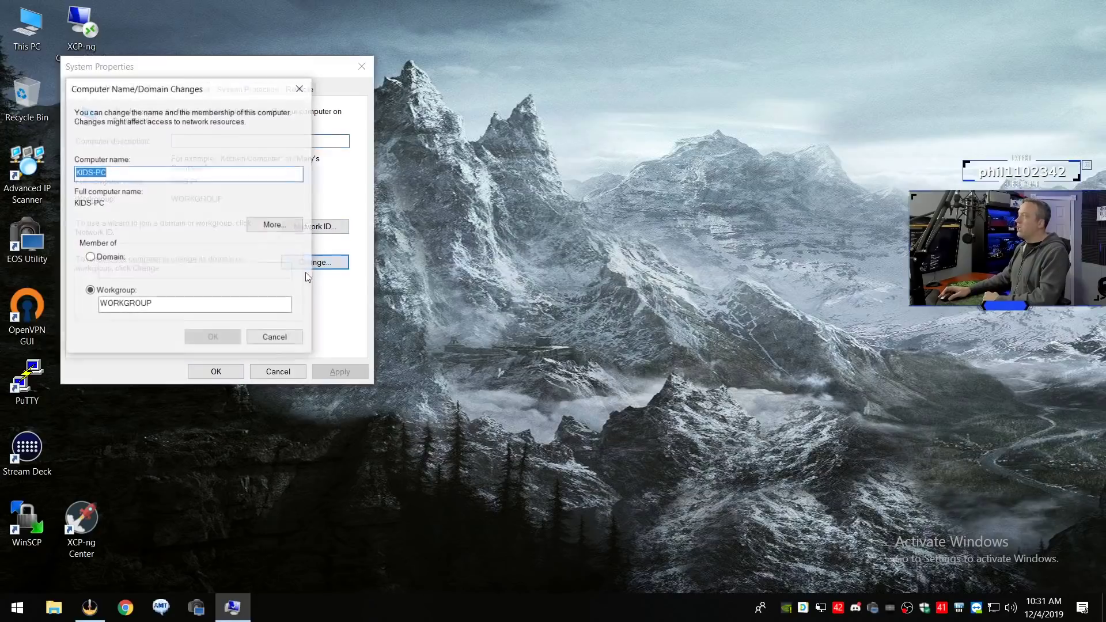
left_click(106, 259)
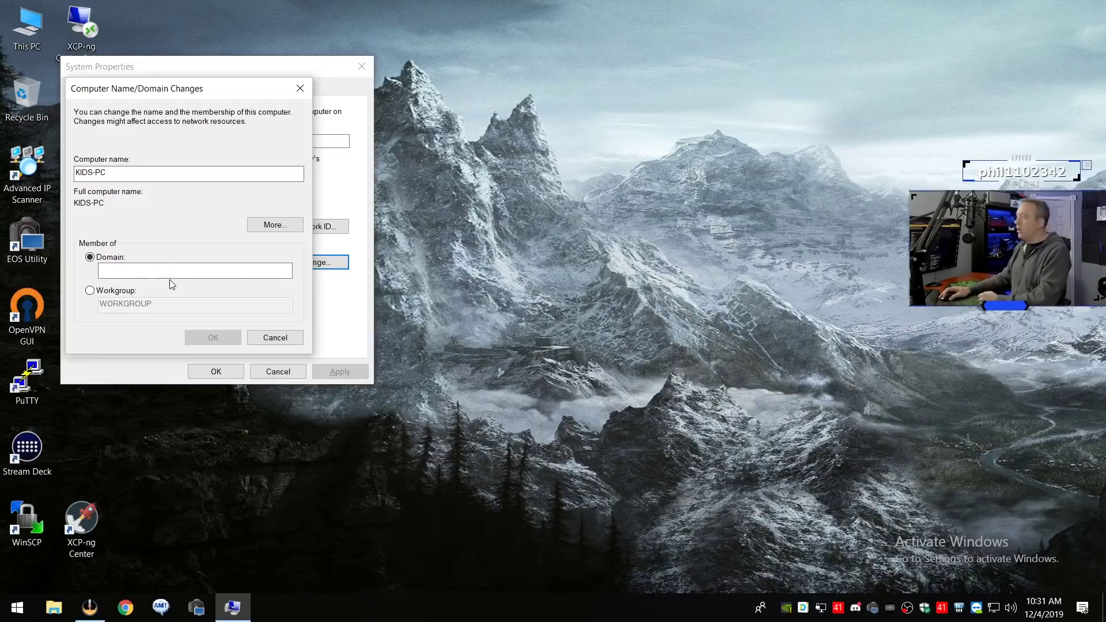
left_click(276, 338)
left_click(278, 371)
right_click(17, 607)
left_click(60, 532)
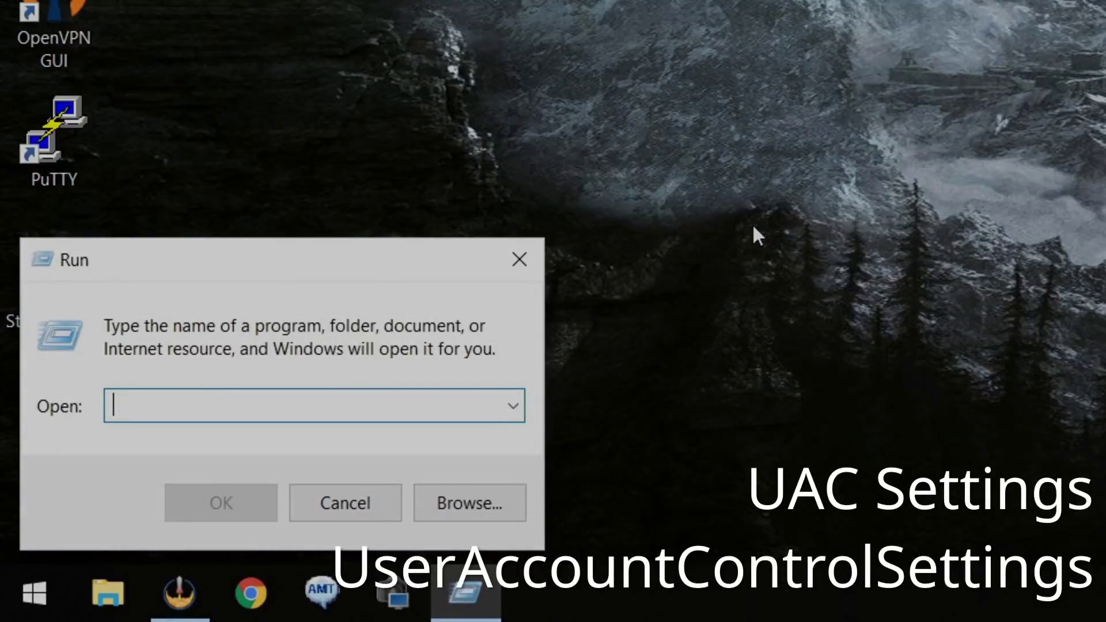
type("useraccountcontrol")
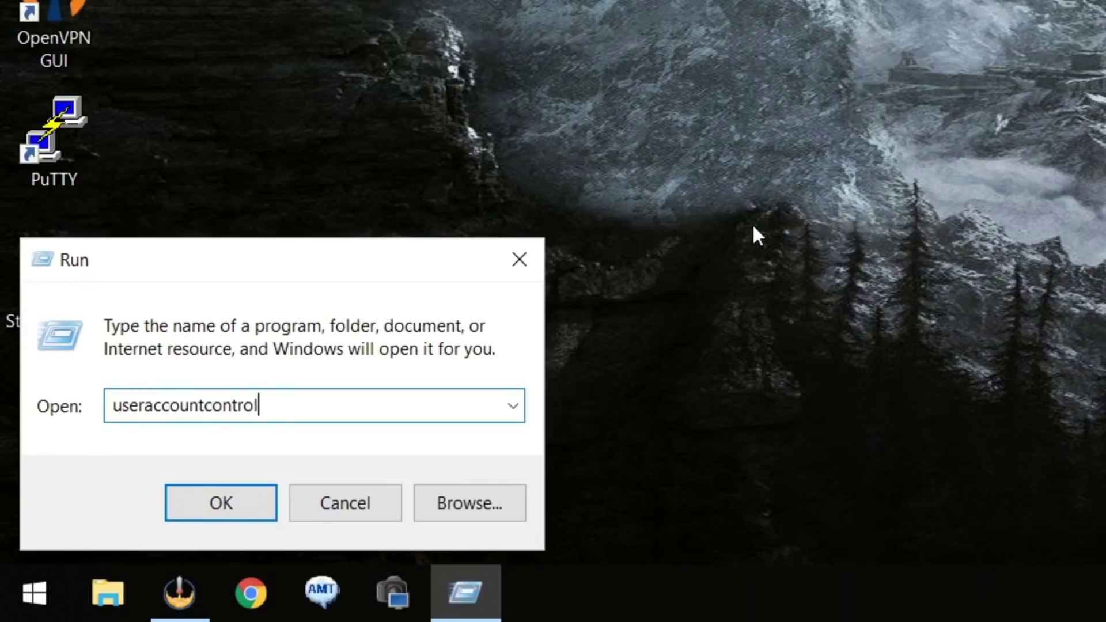
type("settings")
key("Return")
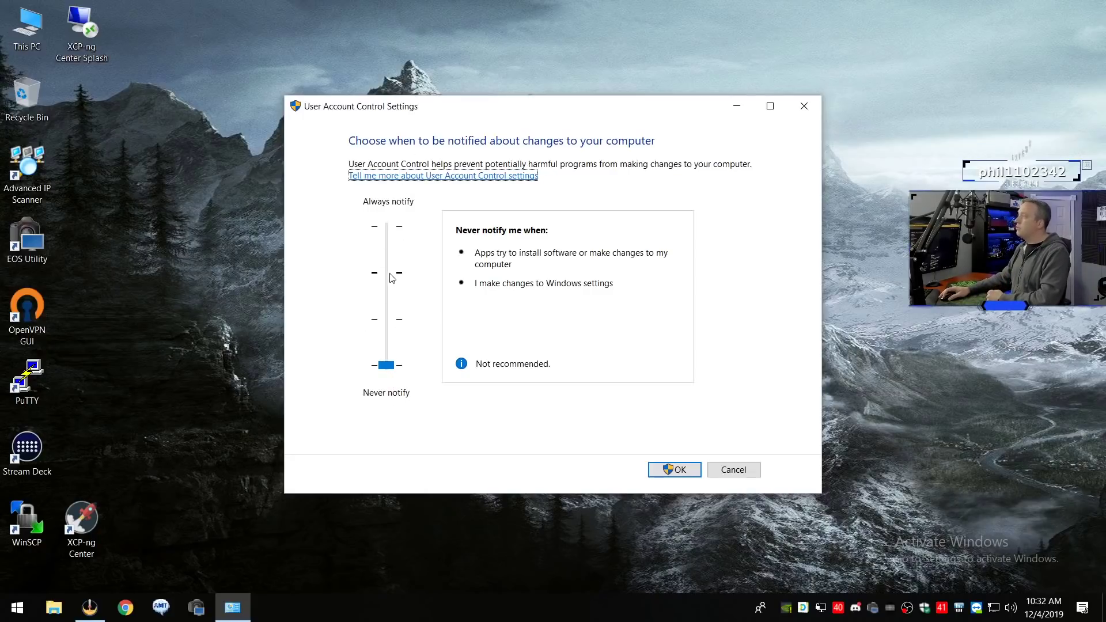
left_click(394, 321)
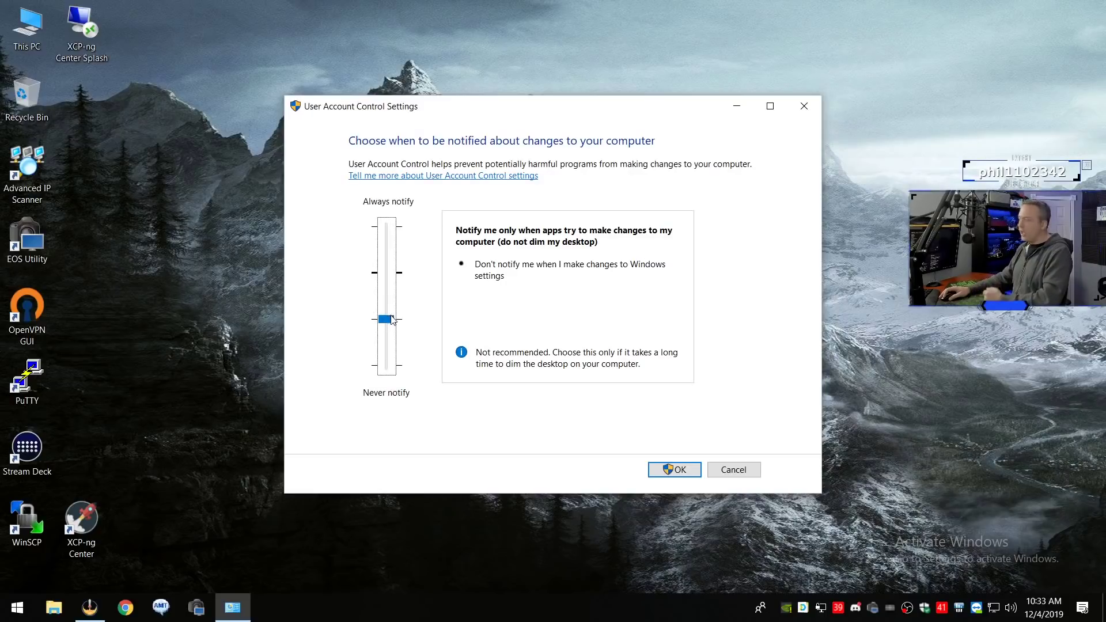
left_click_drag(391, 320, 386, 365)
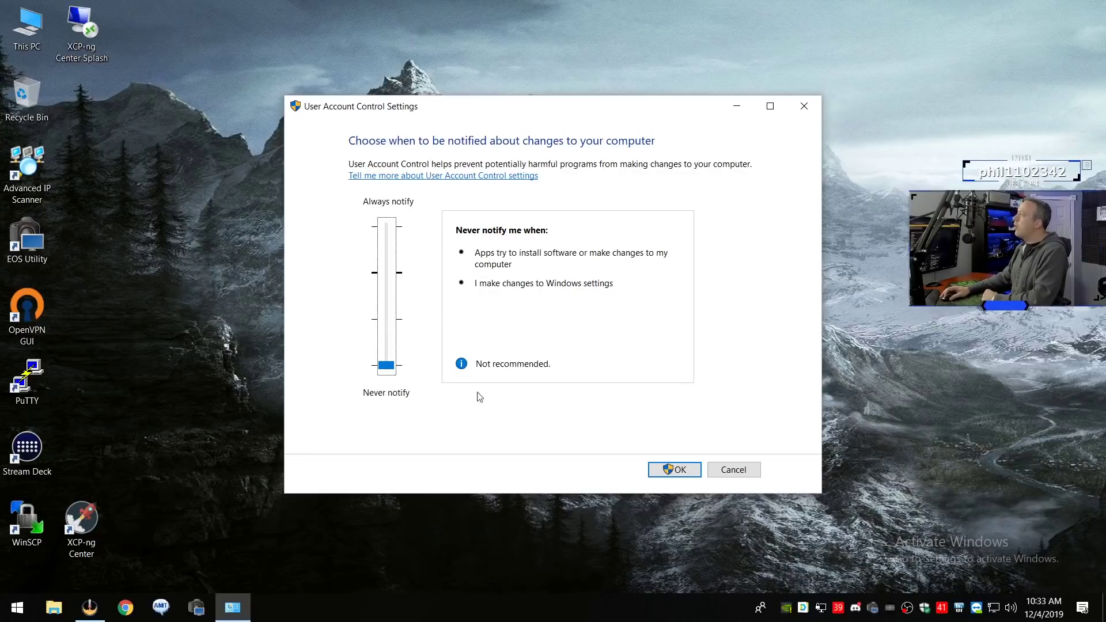
left_click(804, 106)
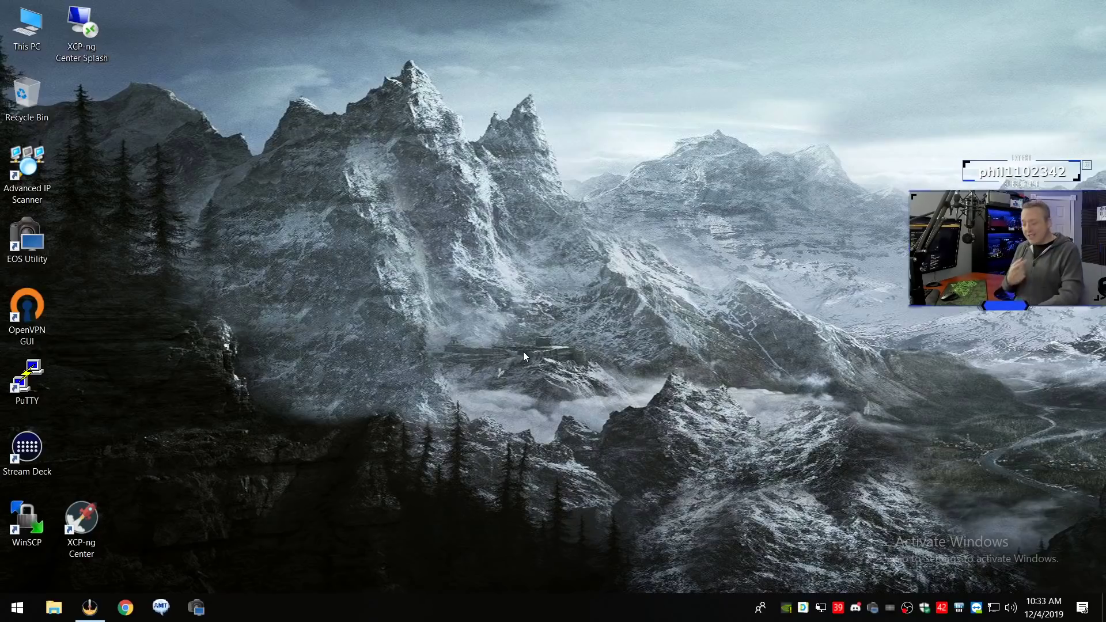
key("super+r")
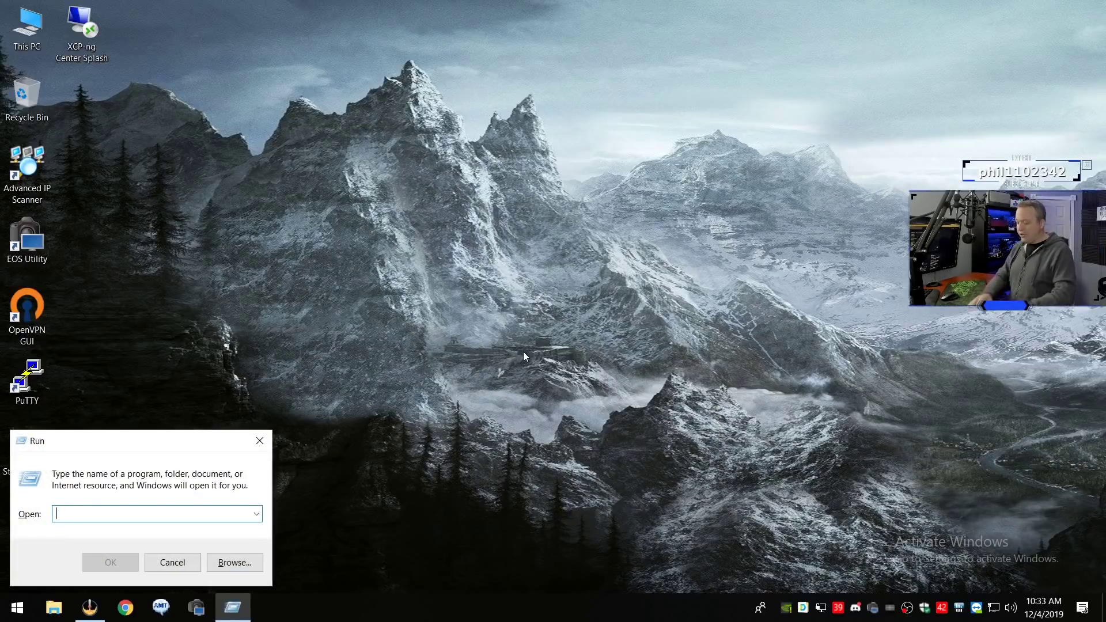
type("powershe")
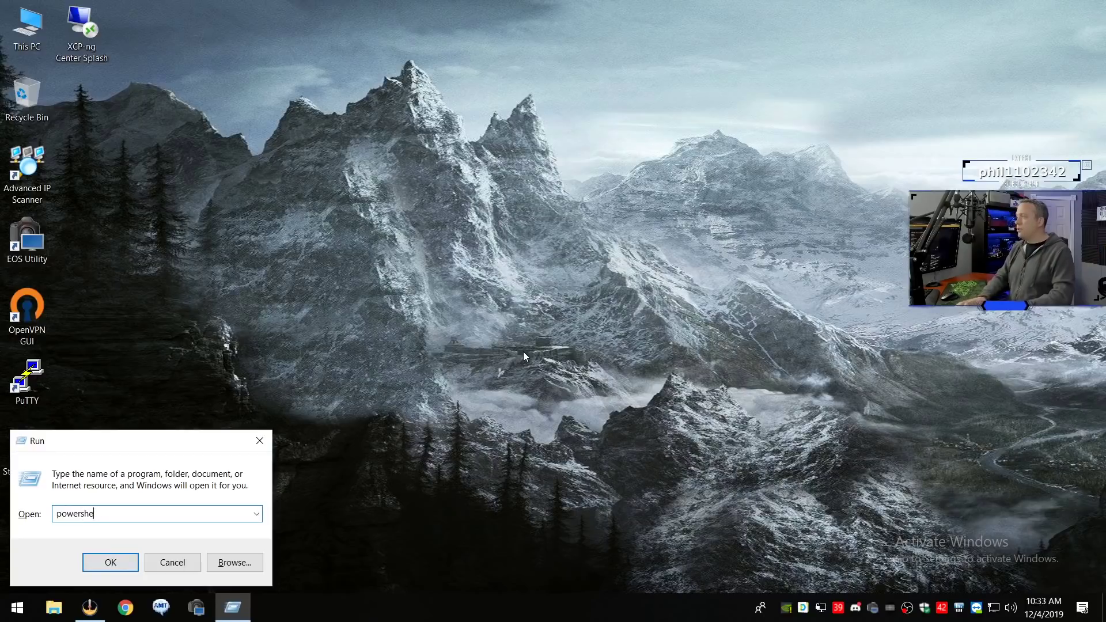
type("elll")
key("Return")
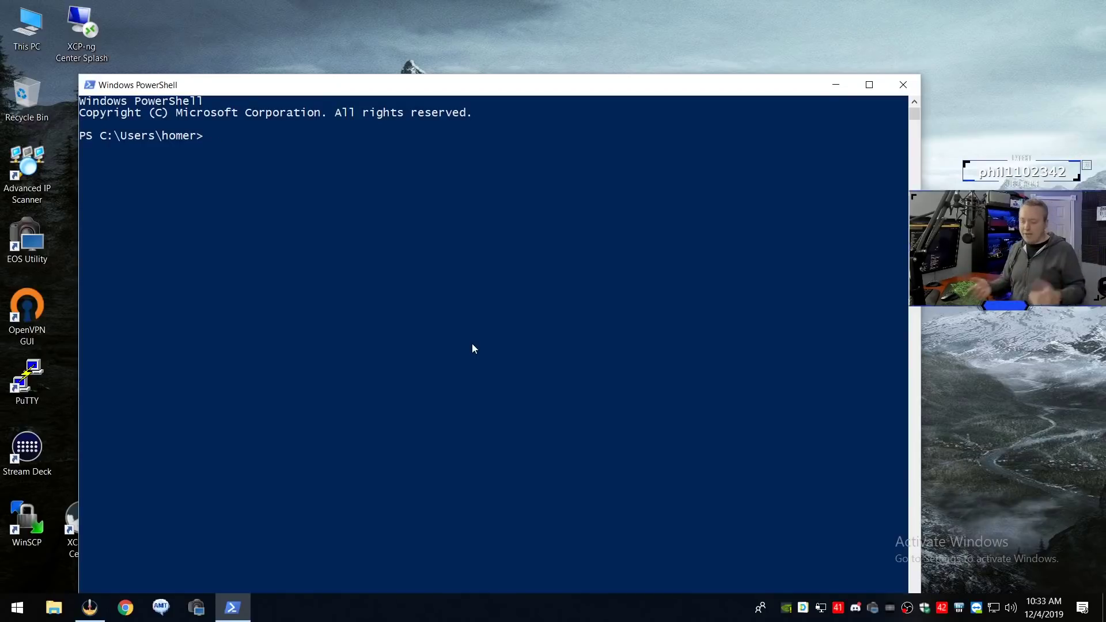
right_click(18, 608)
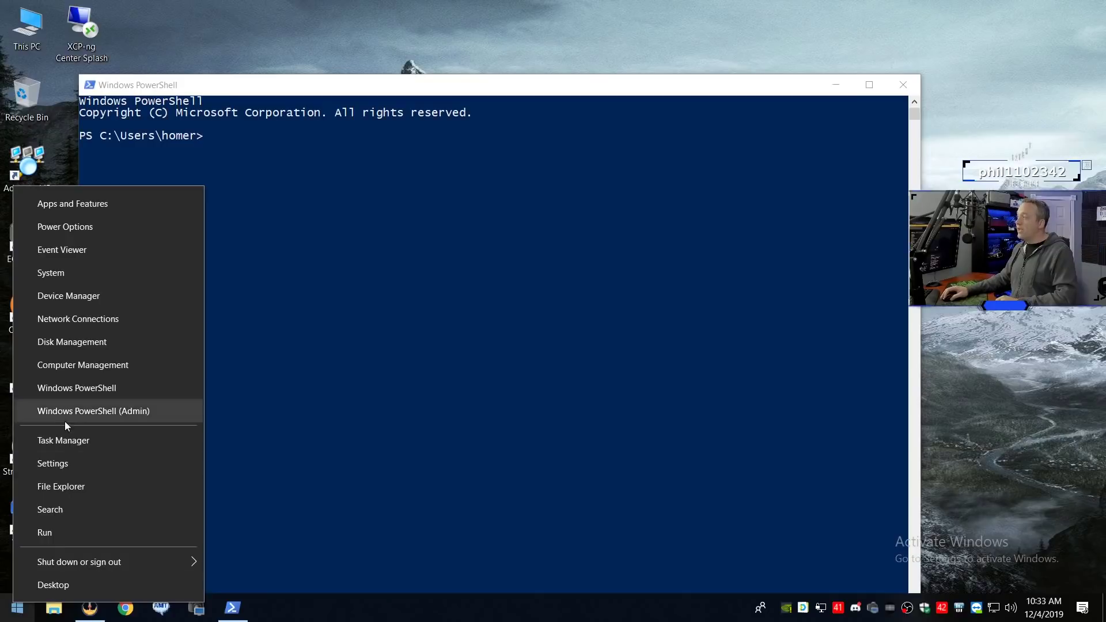
left_click(903, 81)
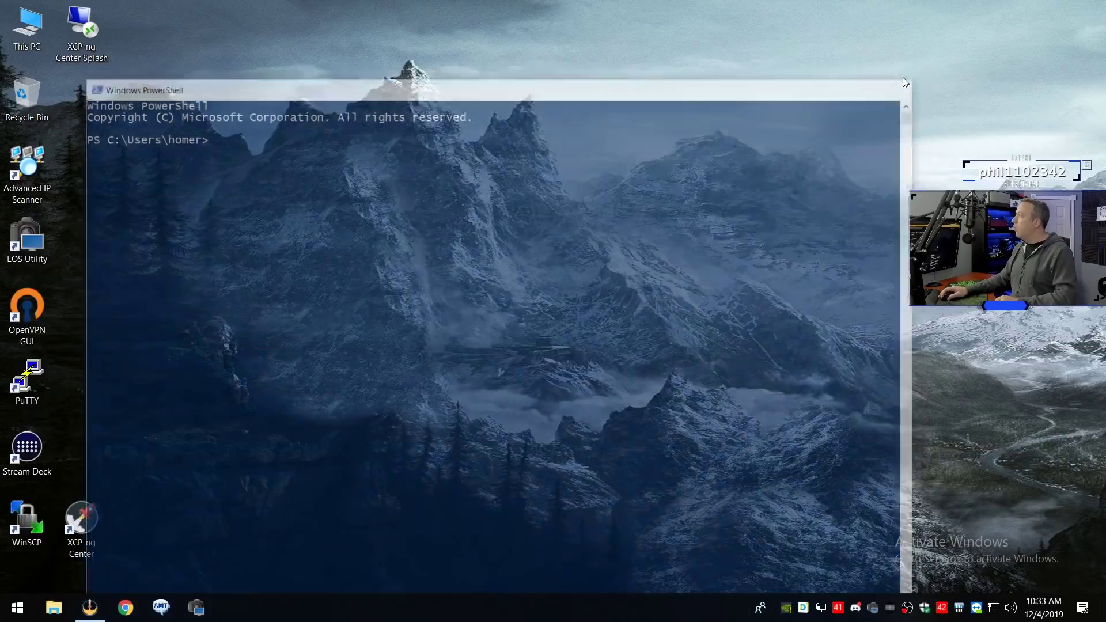
right_click(16, 615)
left_click(57, 552)
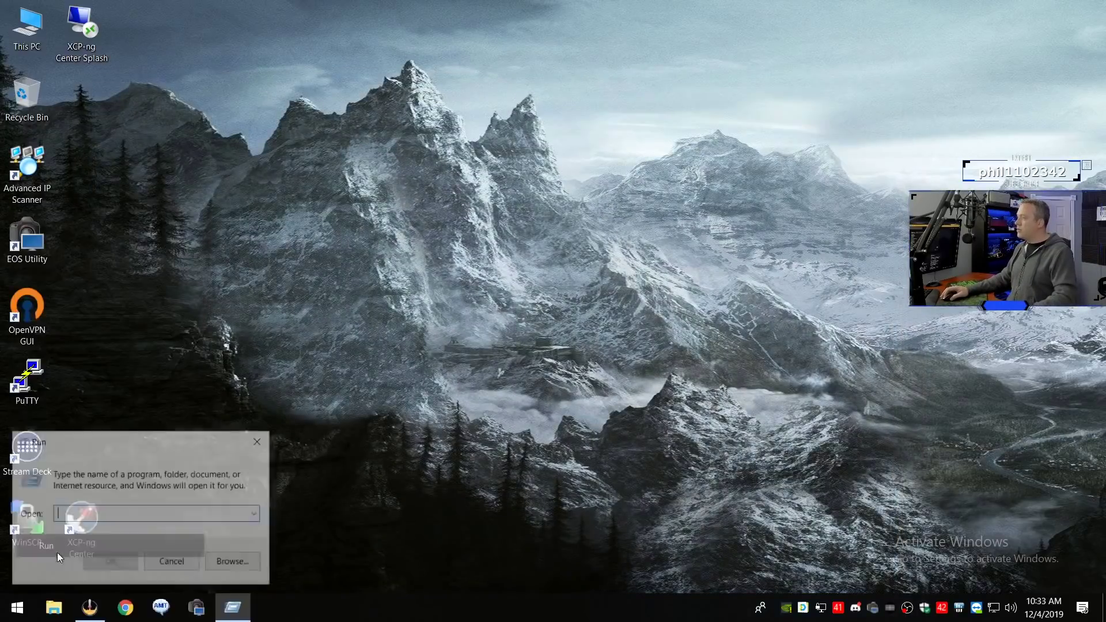
type("cmd")
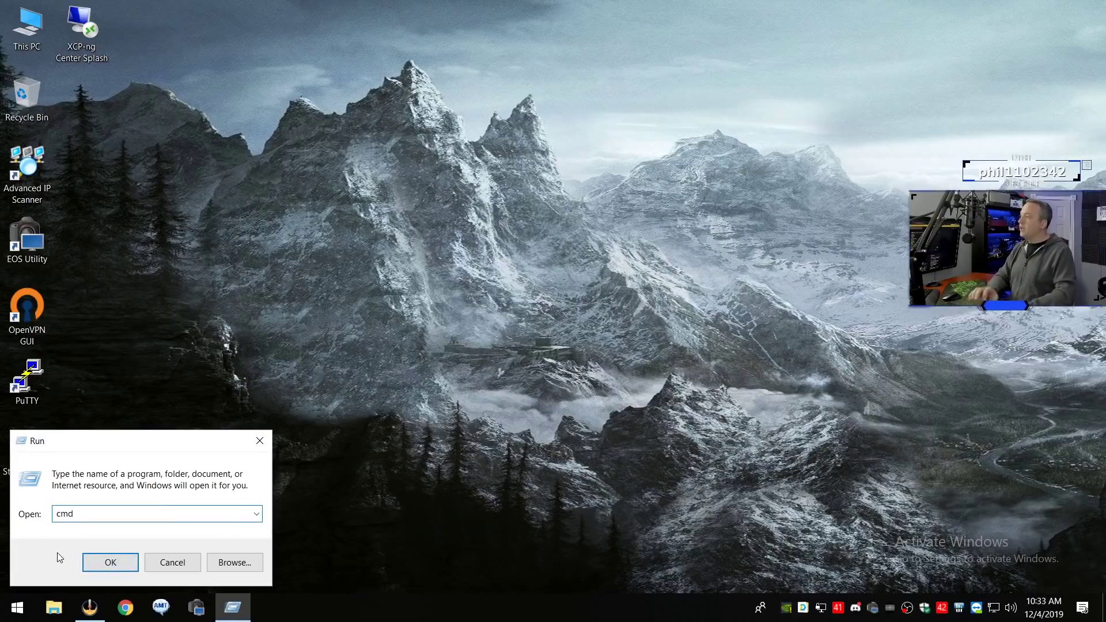
key("Return")
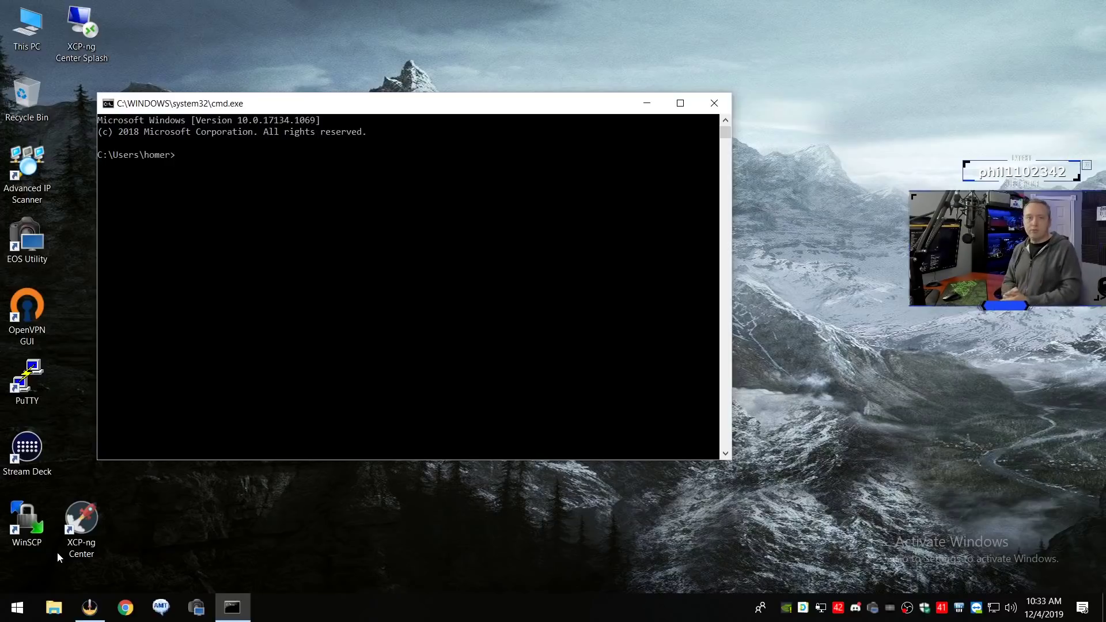
type("exit")
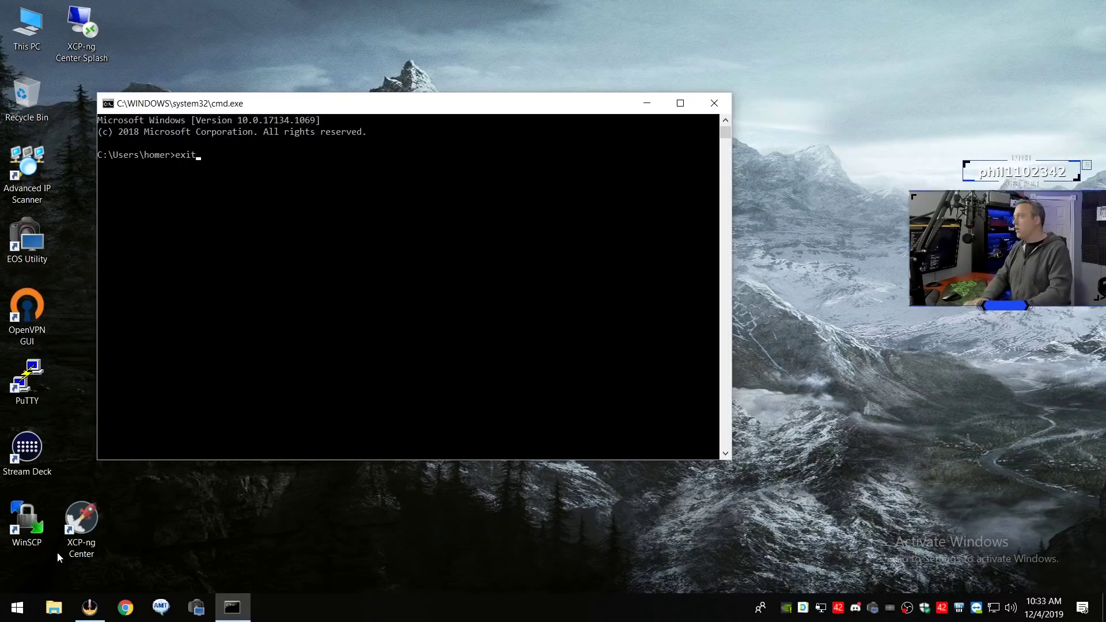
key("Return")
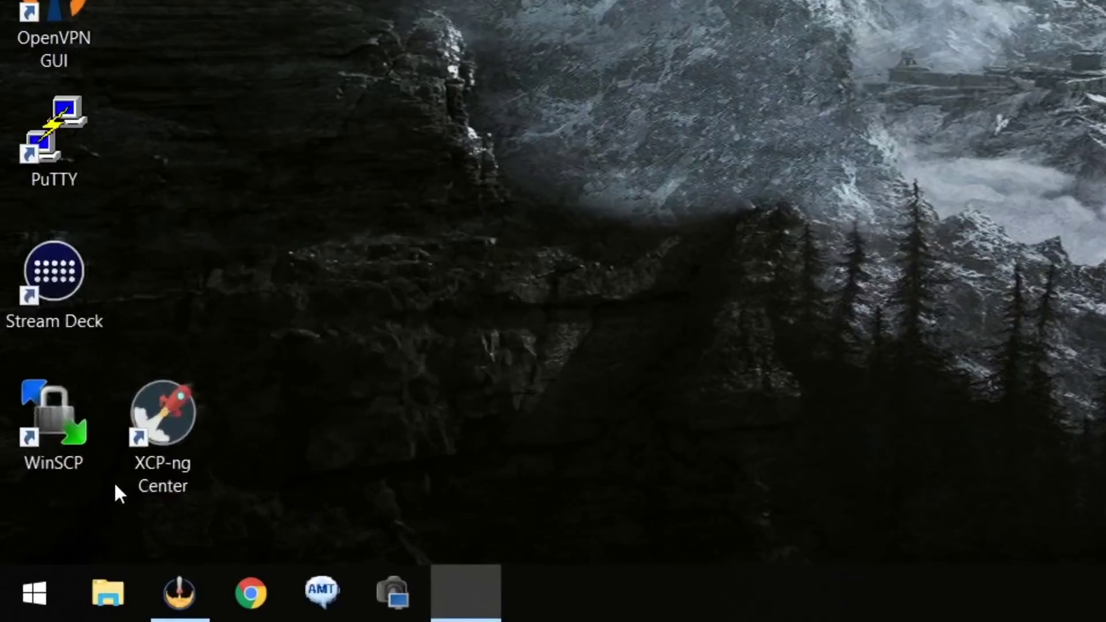
Run winver to show Windows 10 Enterprise Version 1803, OS Build 17134.1069.
key("super+r")
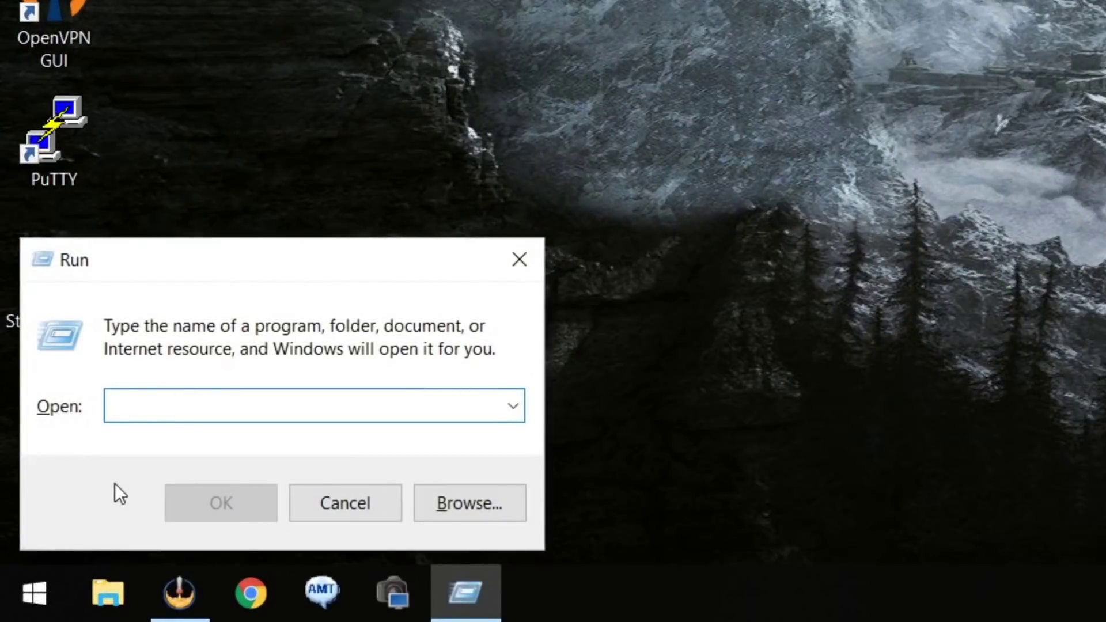
type("winver")
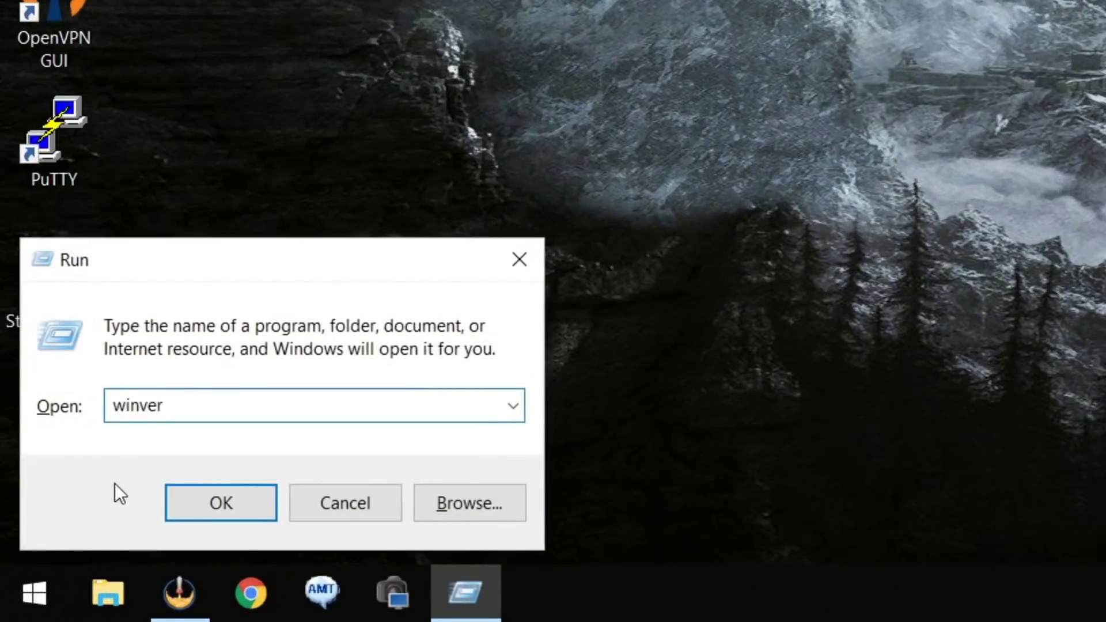
key("Return")
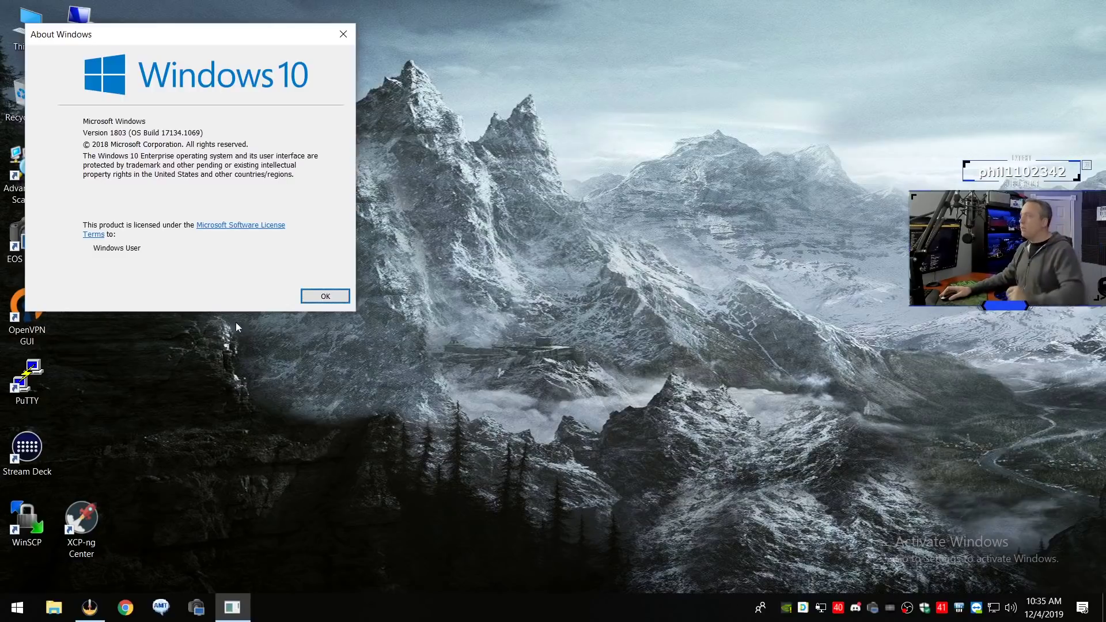
Dismiss About Windows and go to Settings > Update & Security > Advanced options.
left_click(344, 296)
left_click(26, 615)
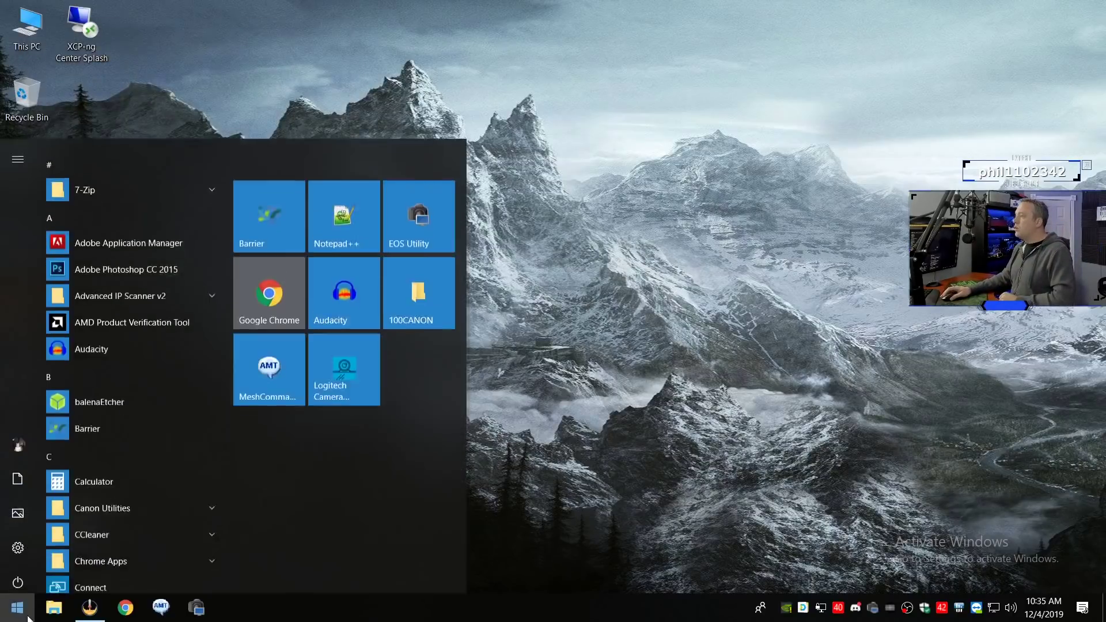
left_click(21, 546)
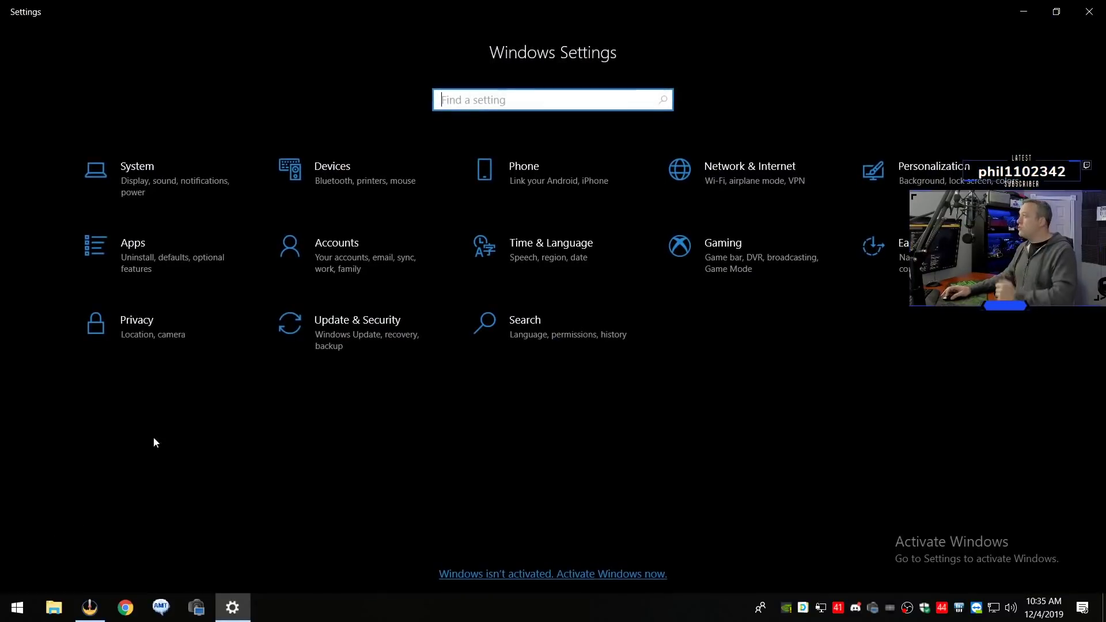
left_click(340, 323)
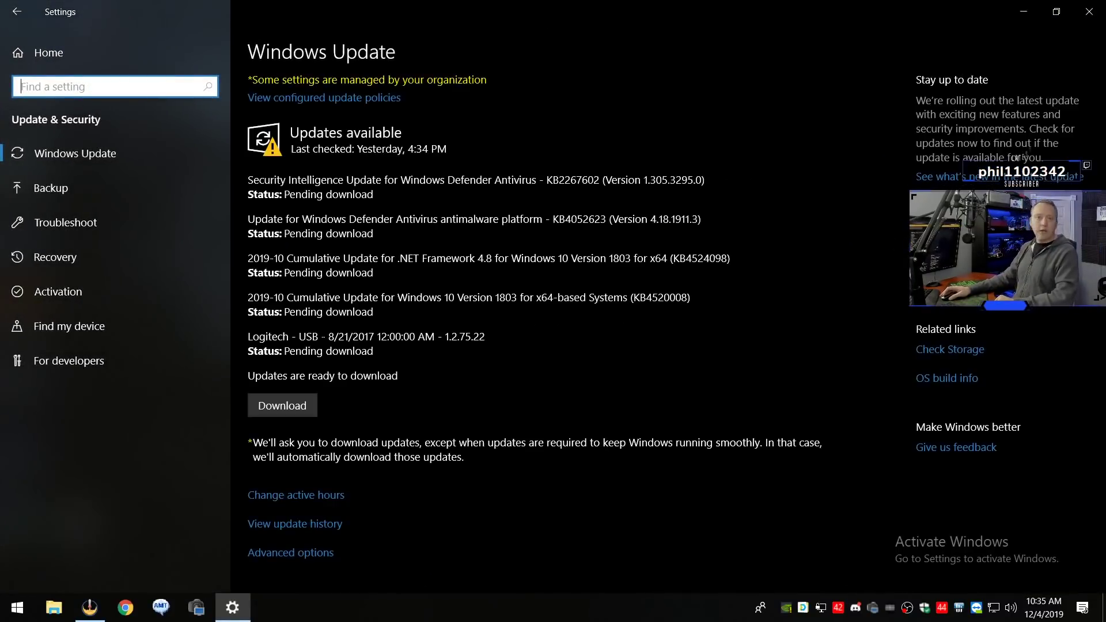
left_click(307, 558)
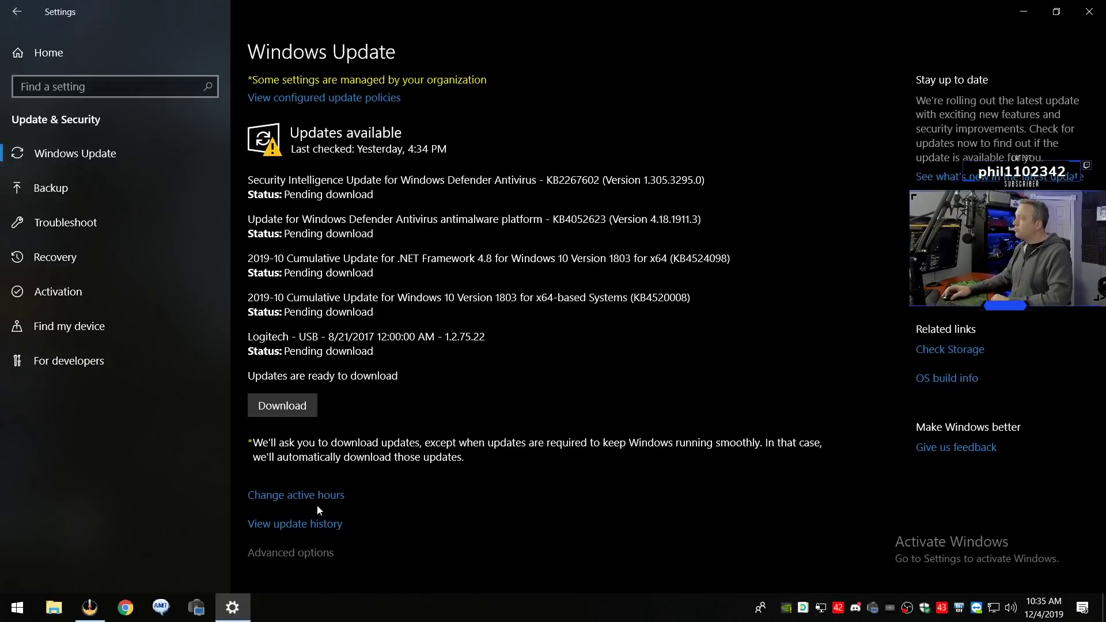
left_click(297, 552)
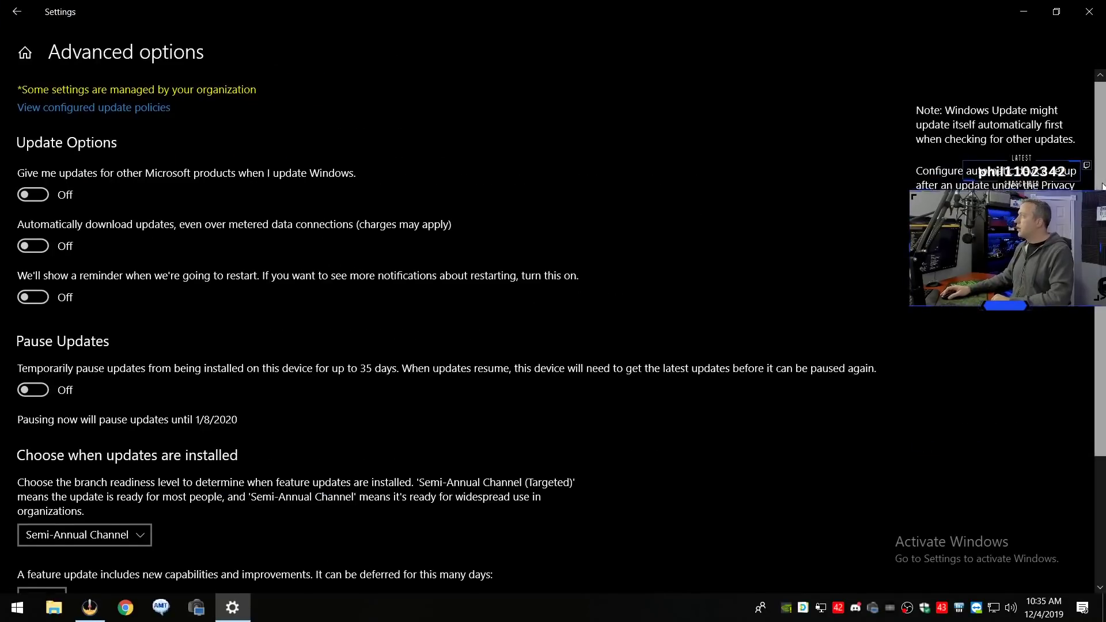
Set quality-update deferral to 7 days, then back to 30 days.
scroll(485, 550, "down", 3)
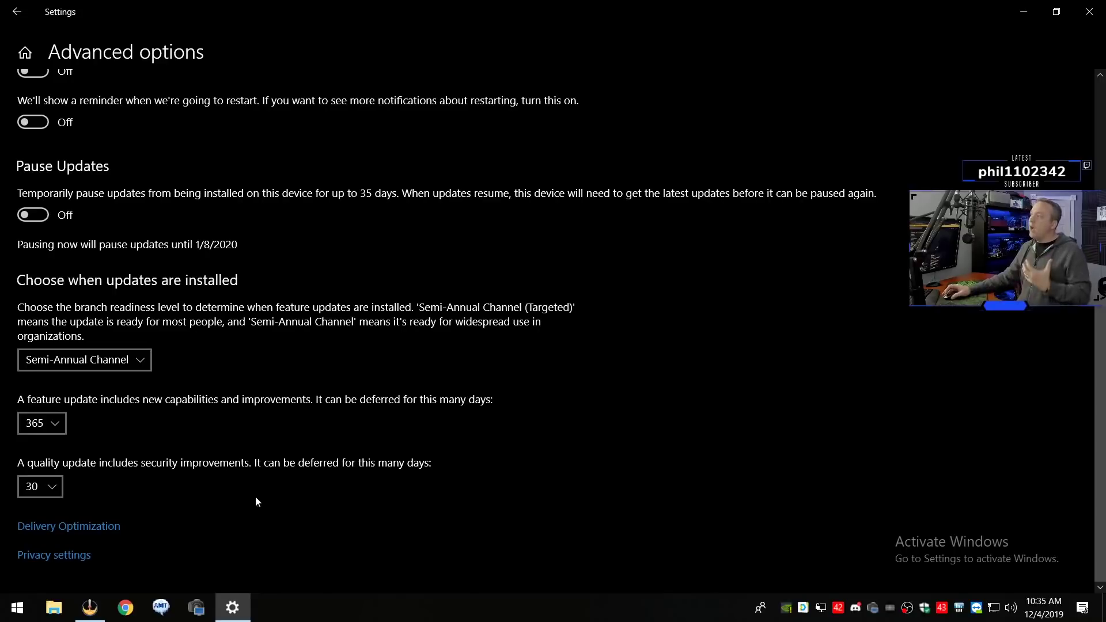
left_click(44, 486)
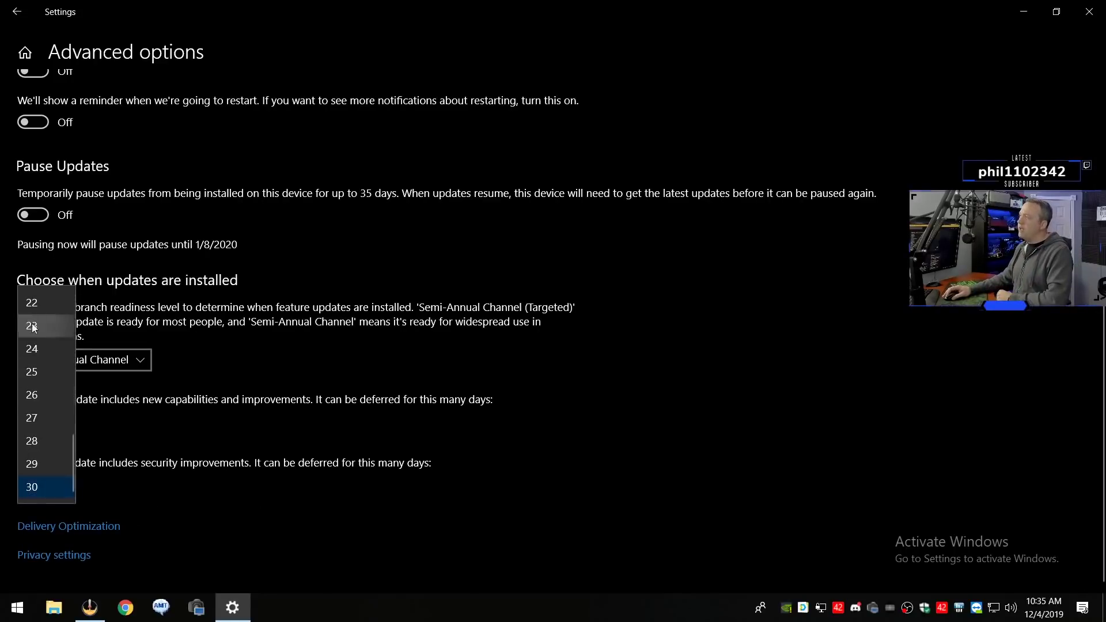
scroll(41, 391, "up", 2)
scroll(42, 383, "up", 4)
left_click(40, 341)
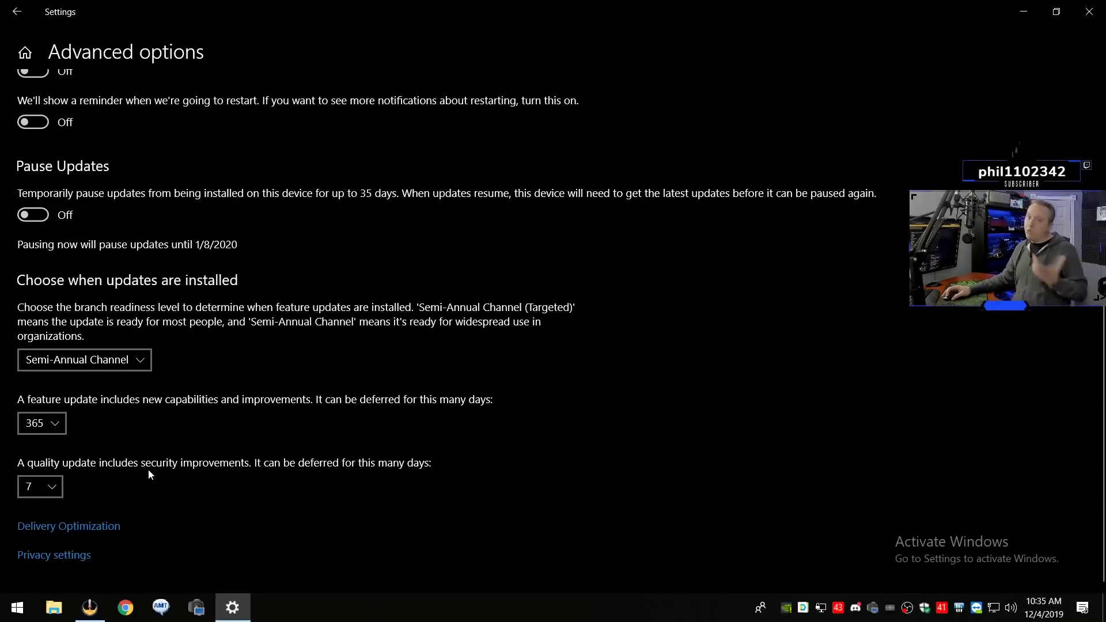
left_click(42, 487)
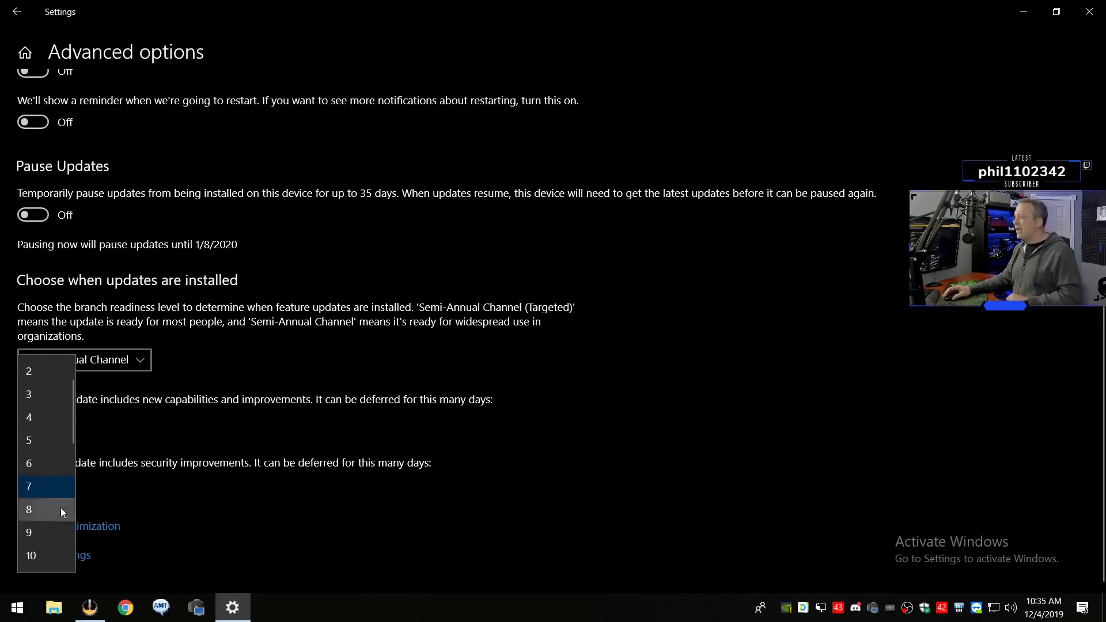
scroll(52, 510, "down", 5)
left_click(42, 552)
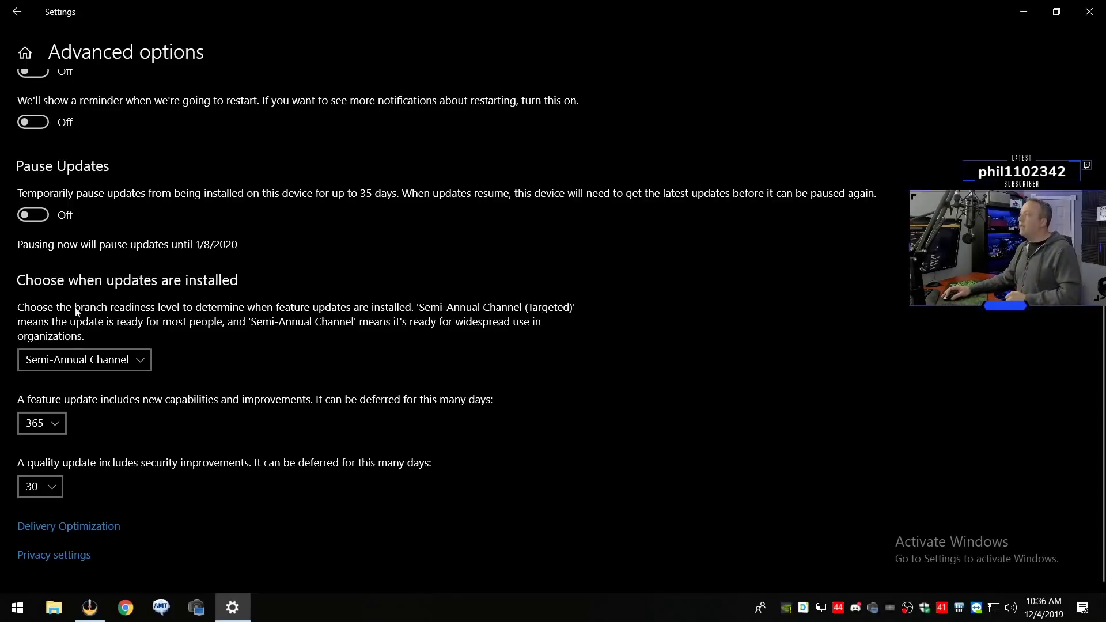
left_click(140, 360)
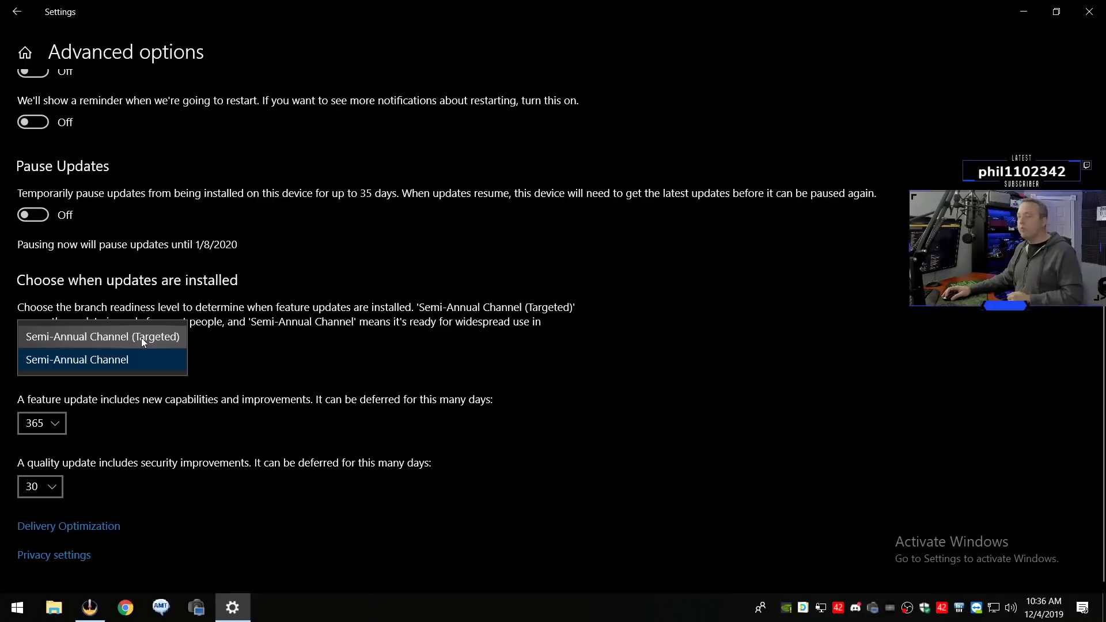
left_click(103, 358)
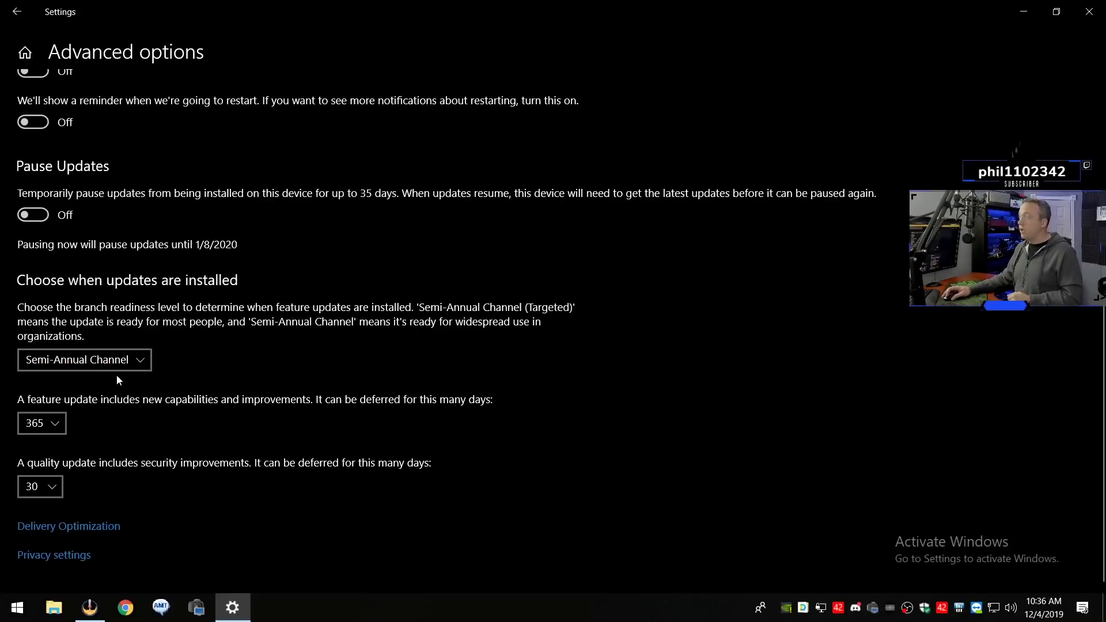